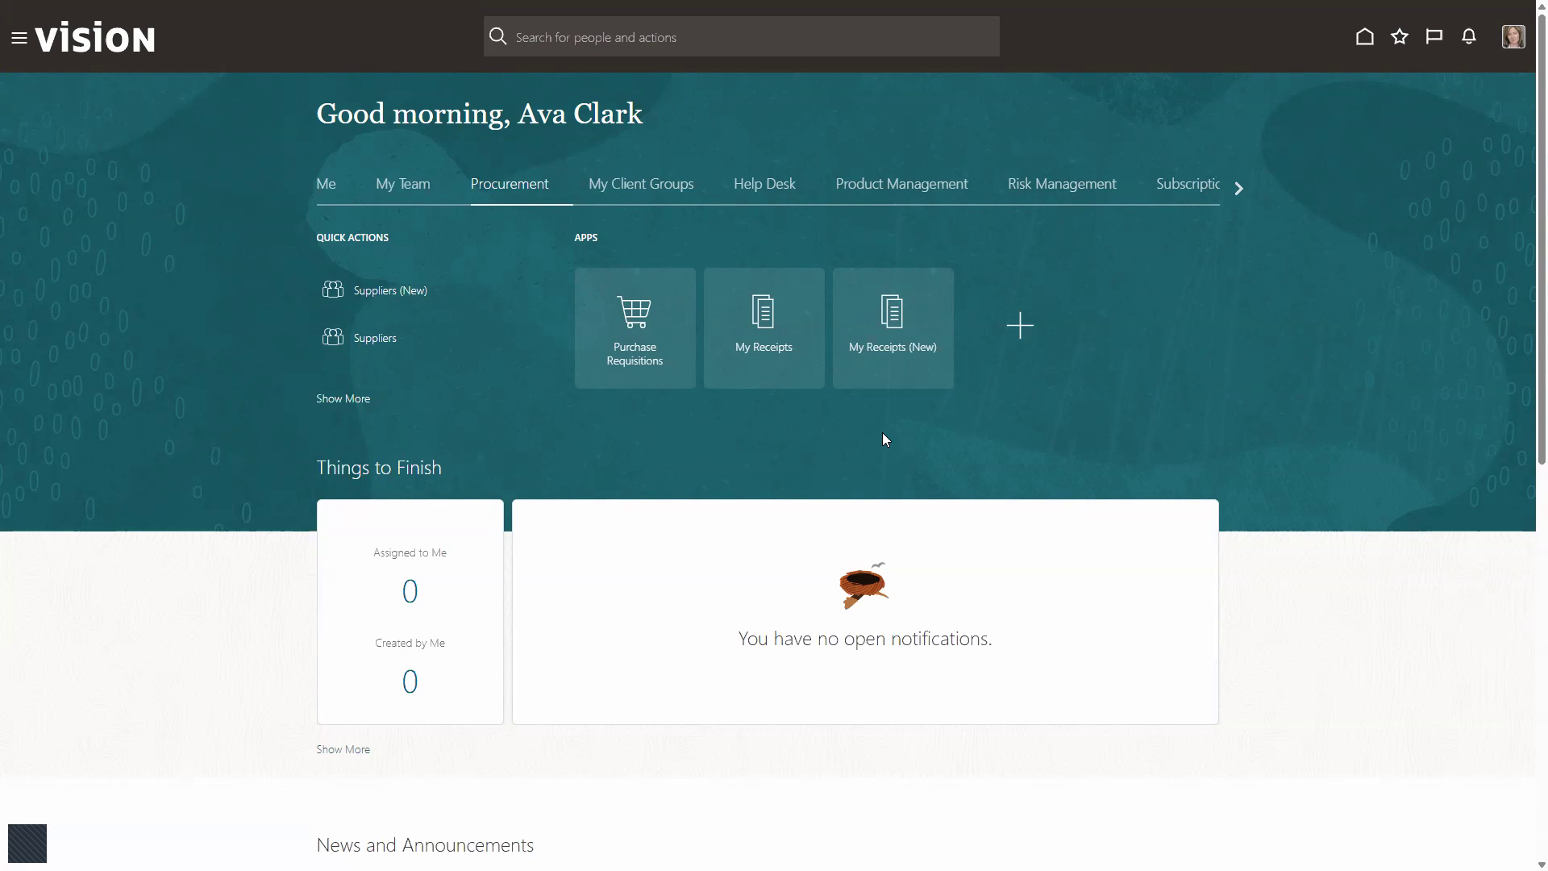
Step: Open Purchase Requisitions and save the requisitioning preferences with Atlanta delivery, Inventory destination and Stores subinventory
left_click_drag(538, 114, 629, 119)
left_click(639, 328)
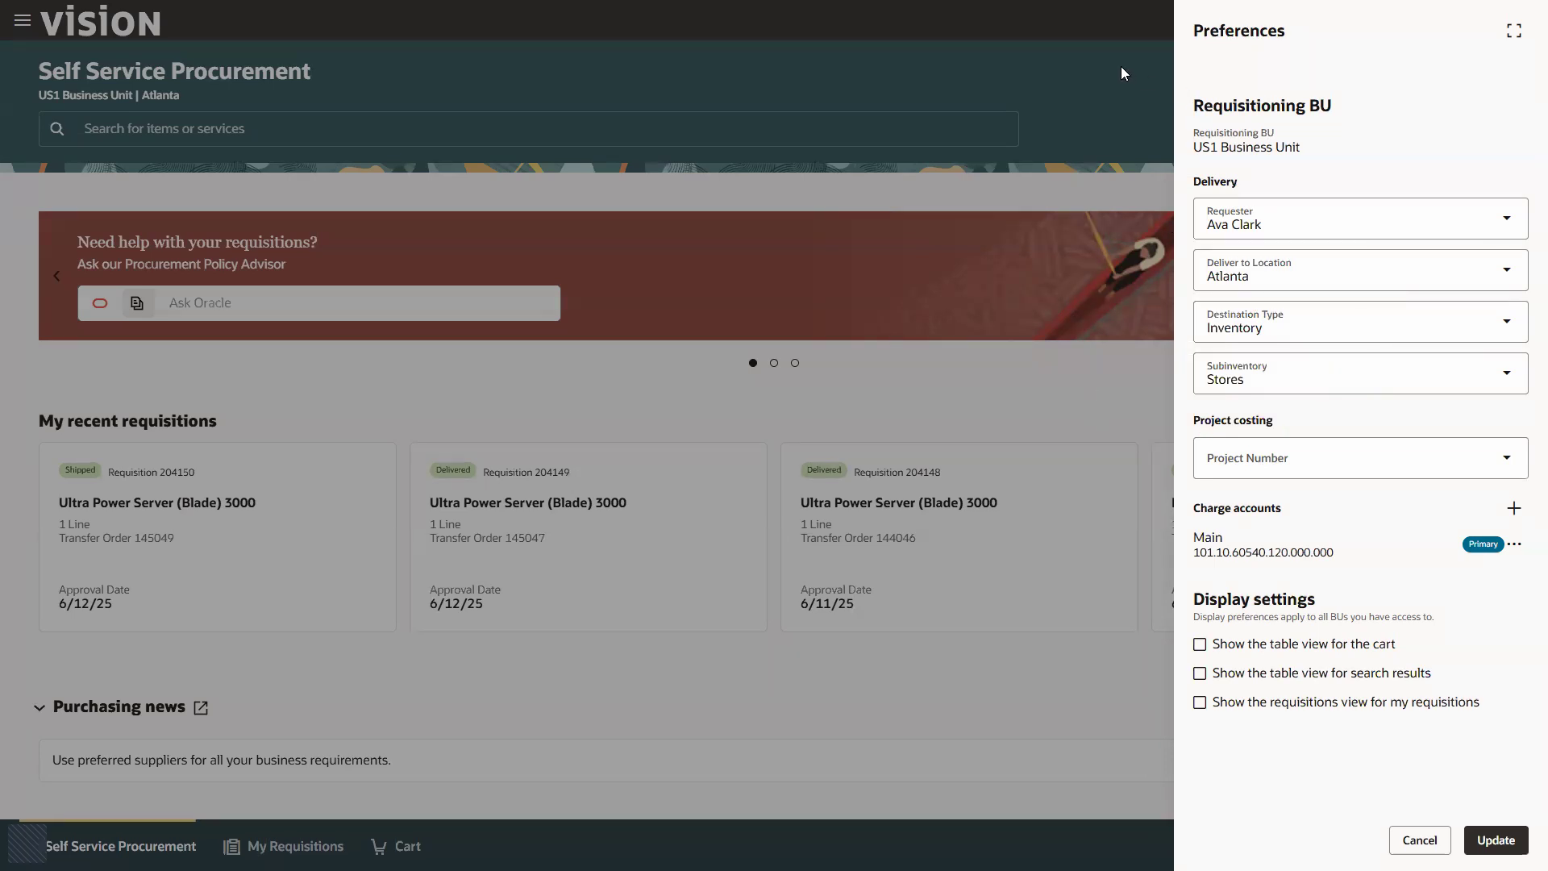
left_click(1496, 840)
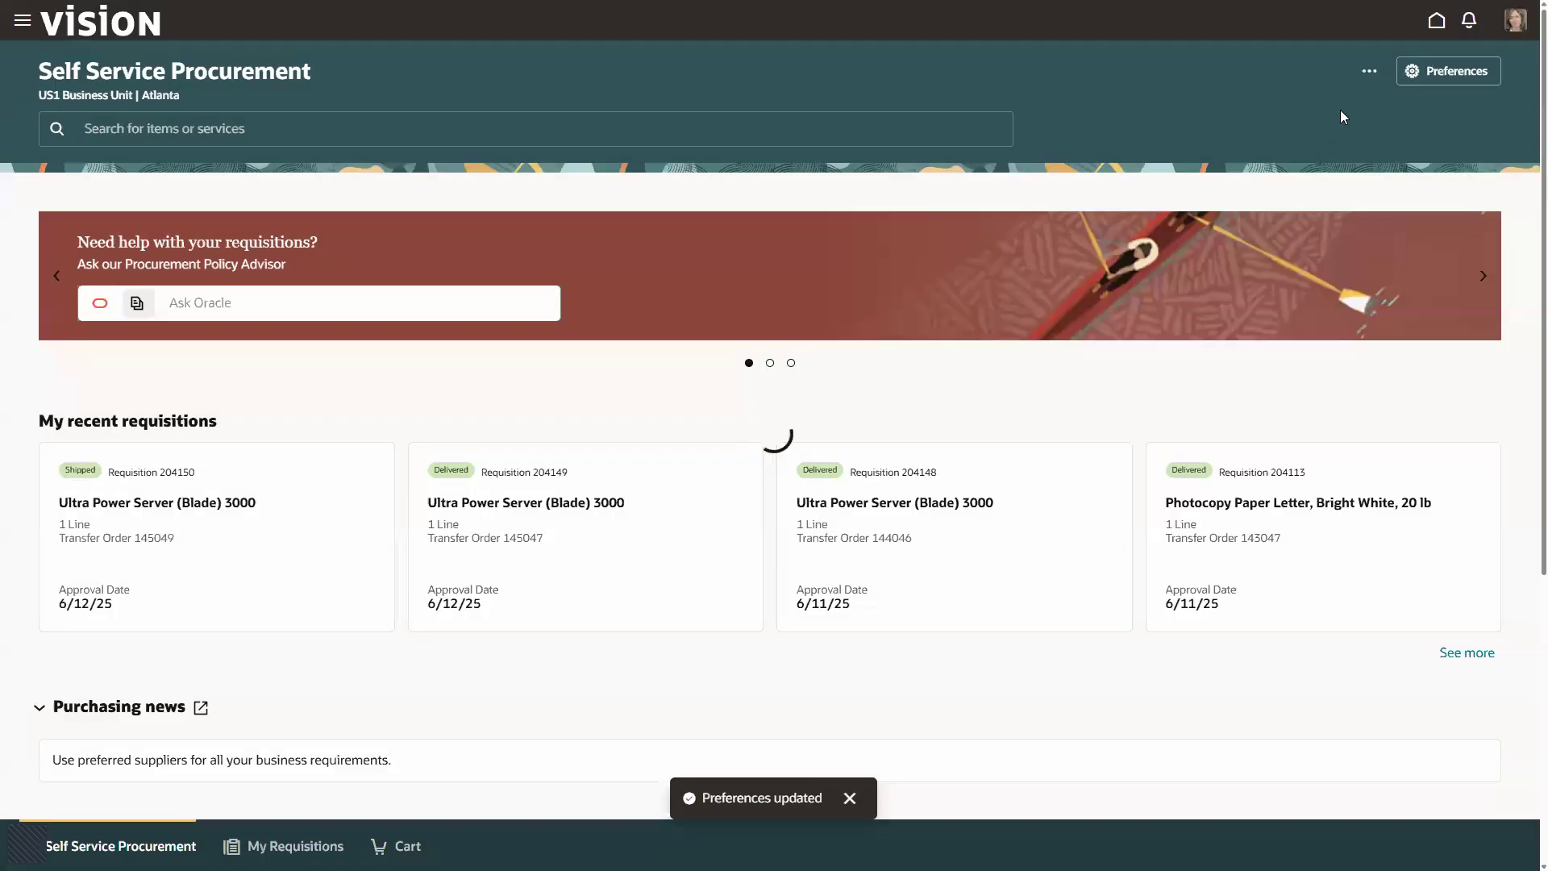
Step: Start a new requisition line and select the existing item AS86004
left_click(1369, 72)
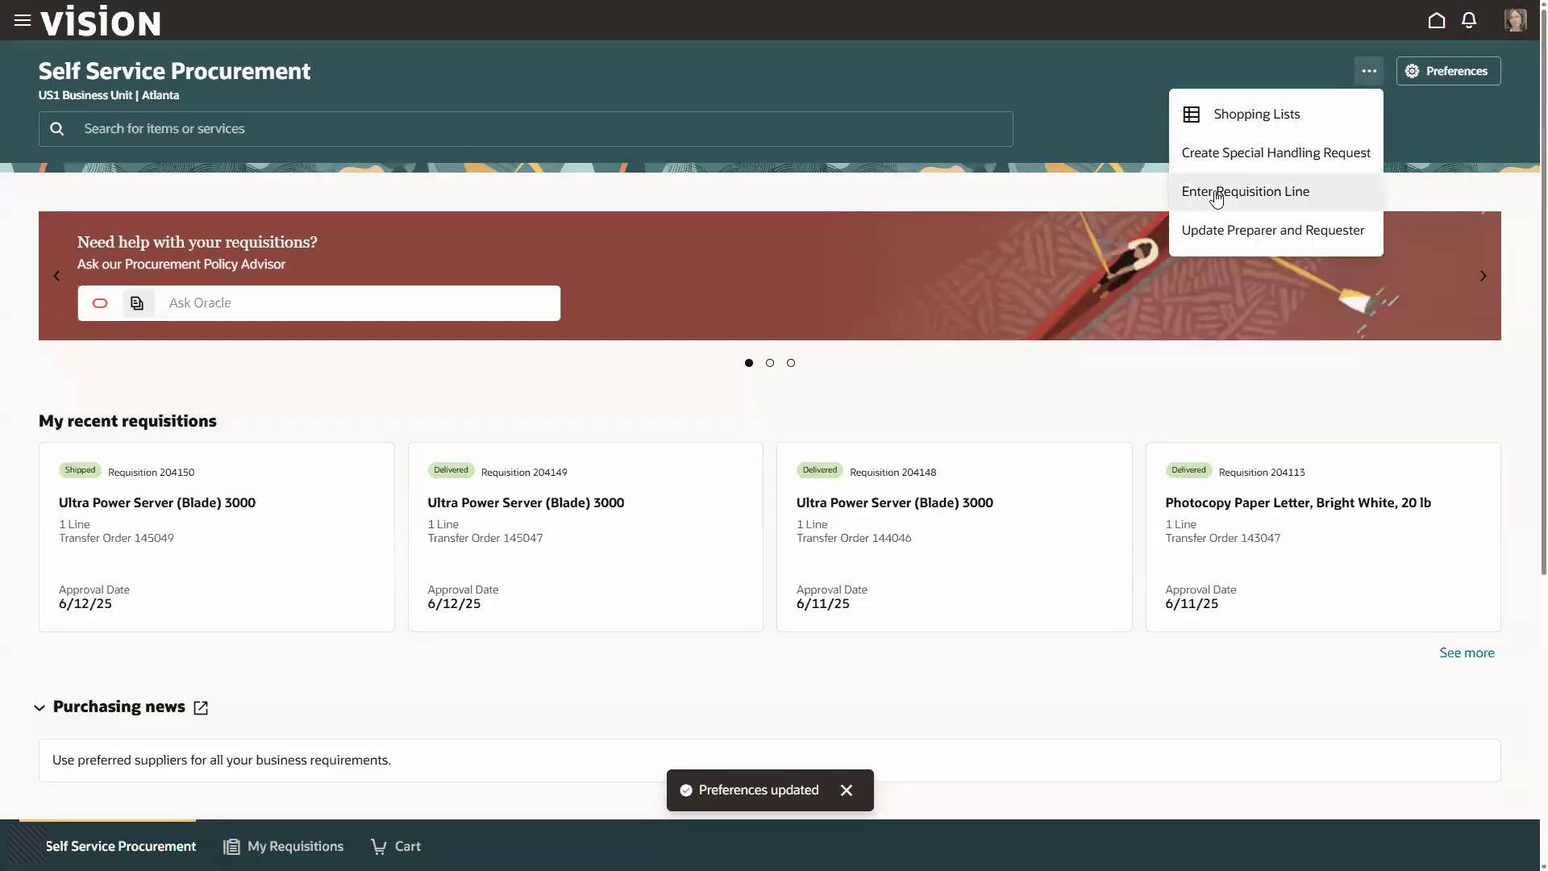
left_click(1247, 200)
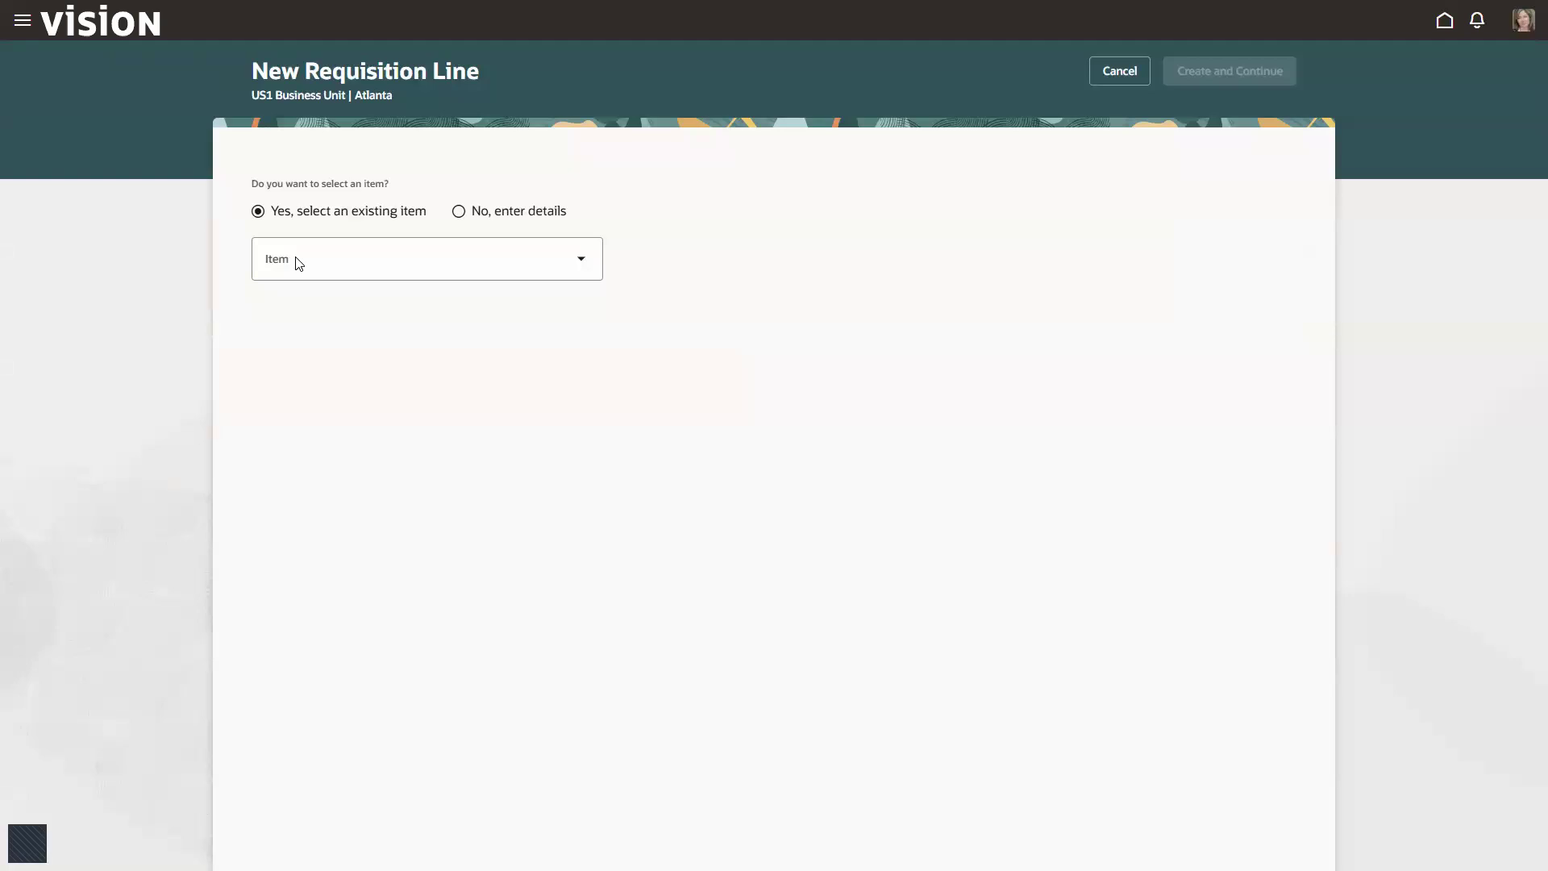
left_click(299, 262)
type("A")
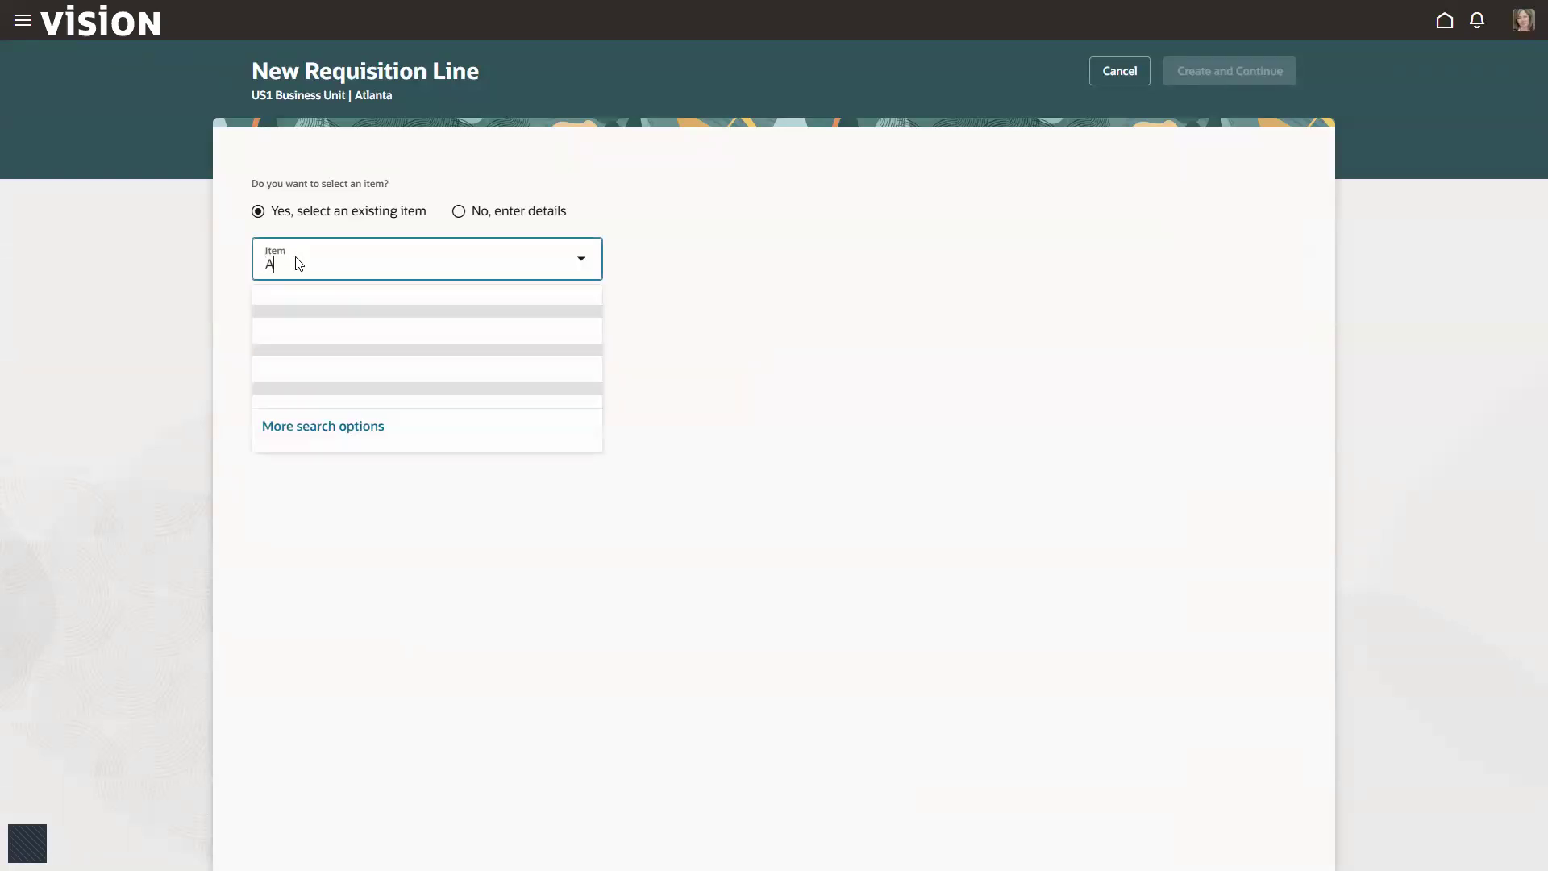
type("S86004")
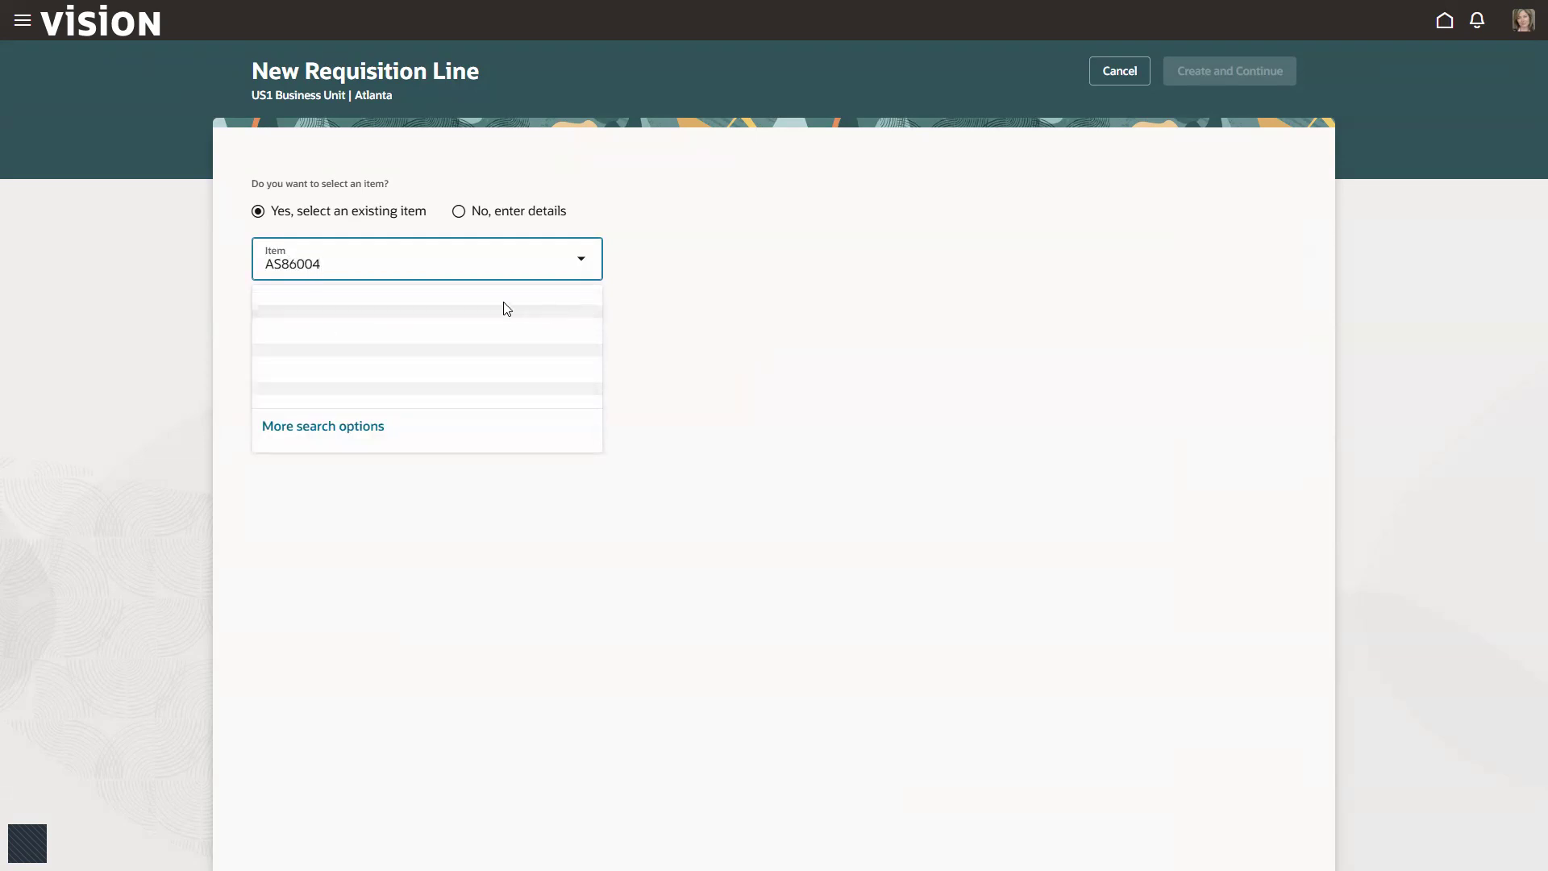
key("Tab")
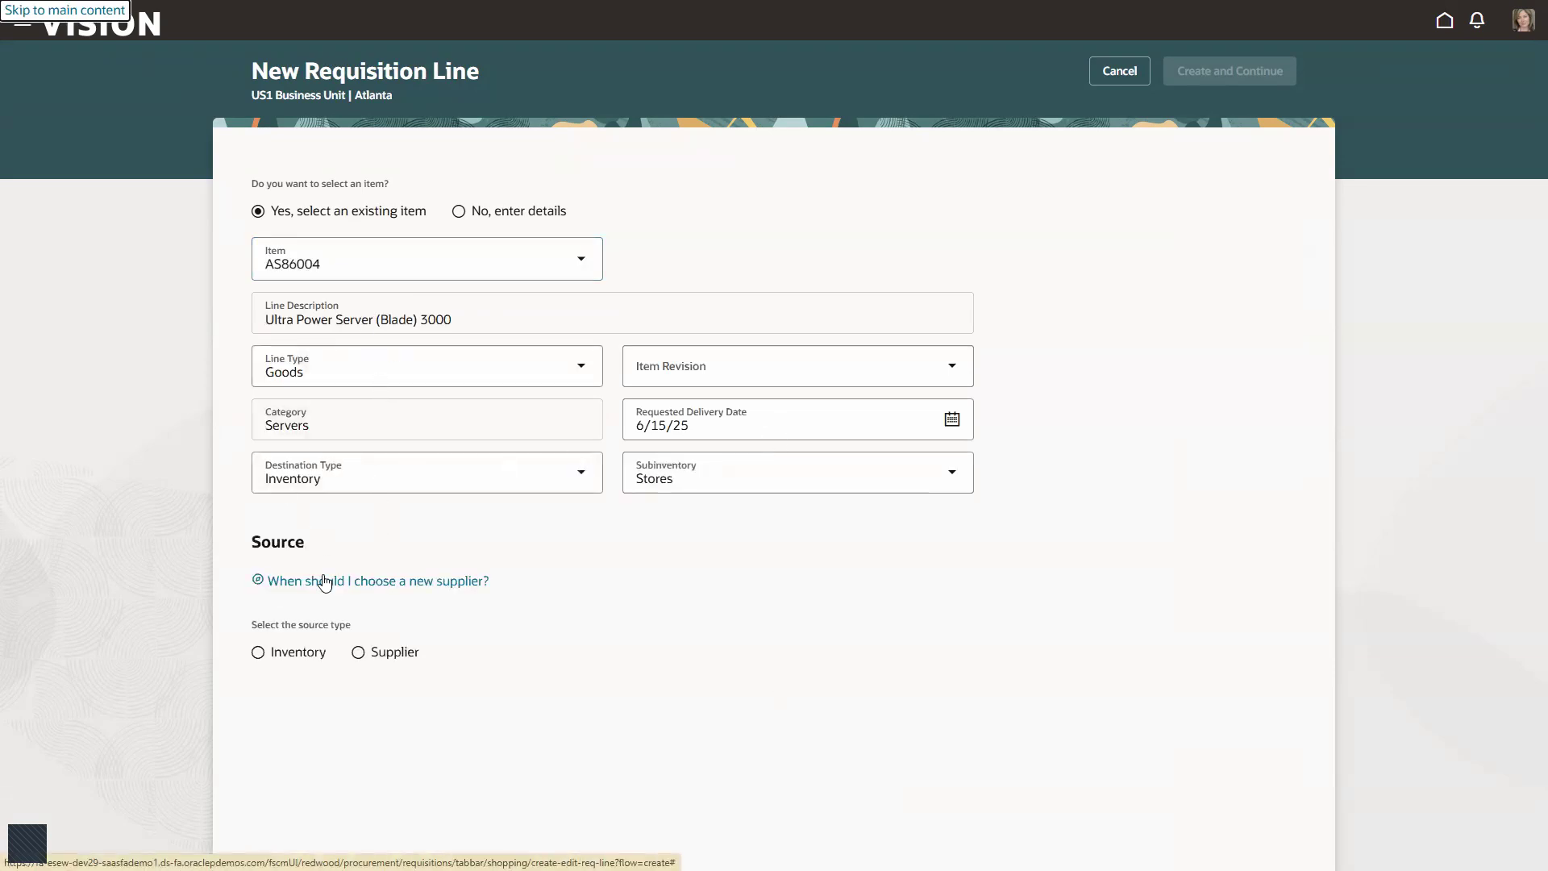
Step: Set the line's source type to Inventory with Manchester as the source organization
mouse_move(247, 610)
left_mouse_down()
mouse_move(254, 636)
mouse_move(438, 672)
left_mouse_up()
key("Escape")
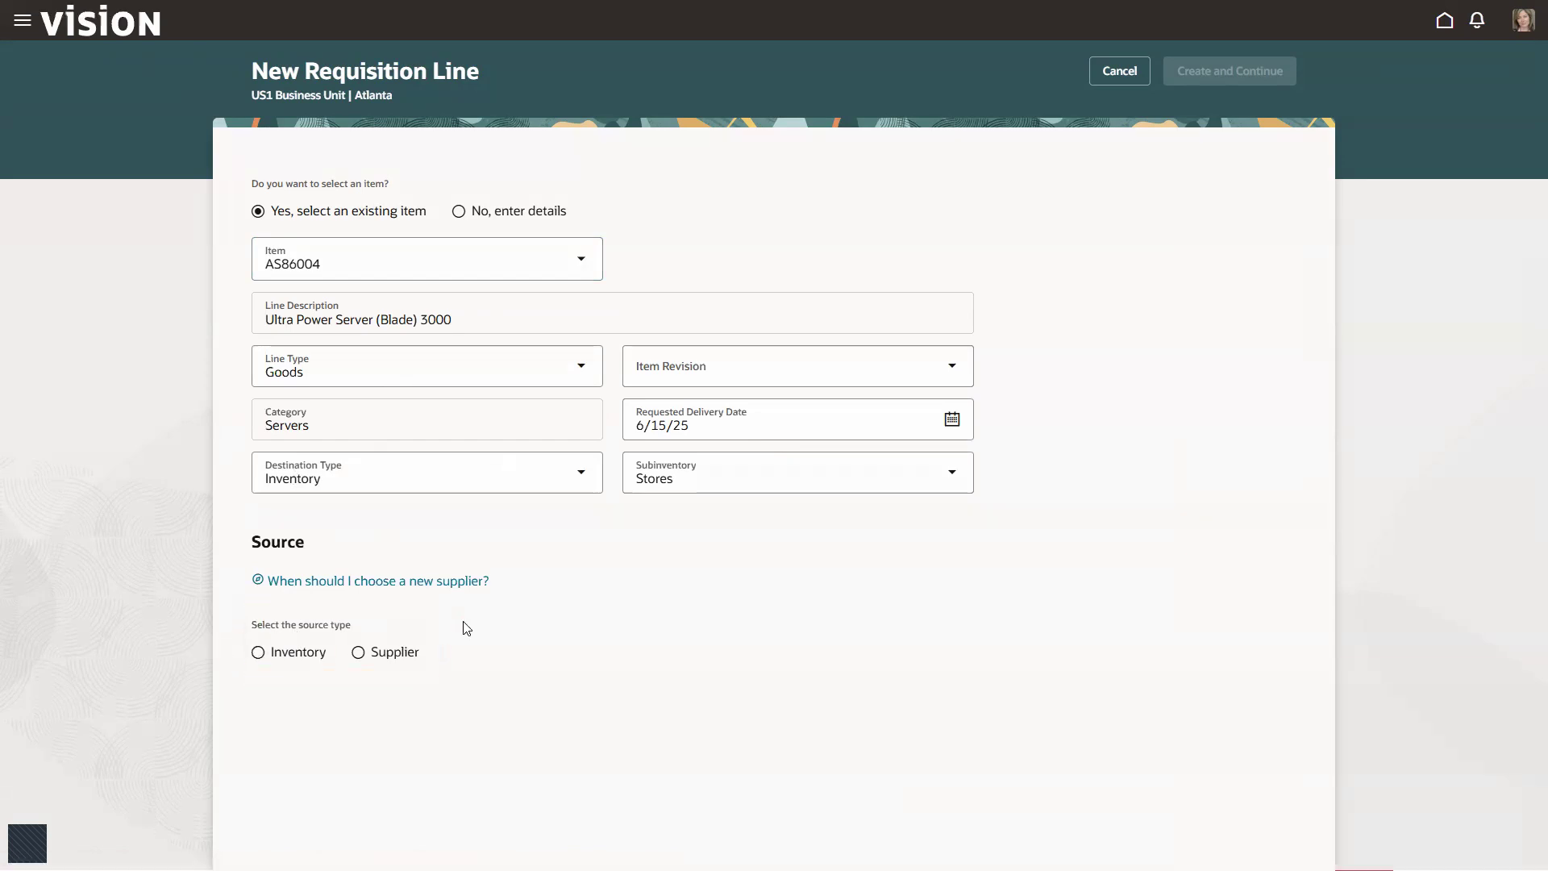
left_click(257, 651)
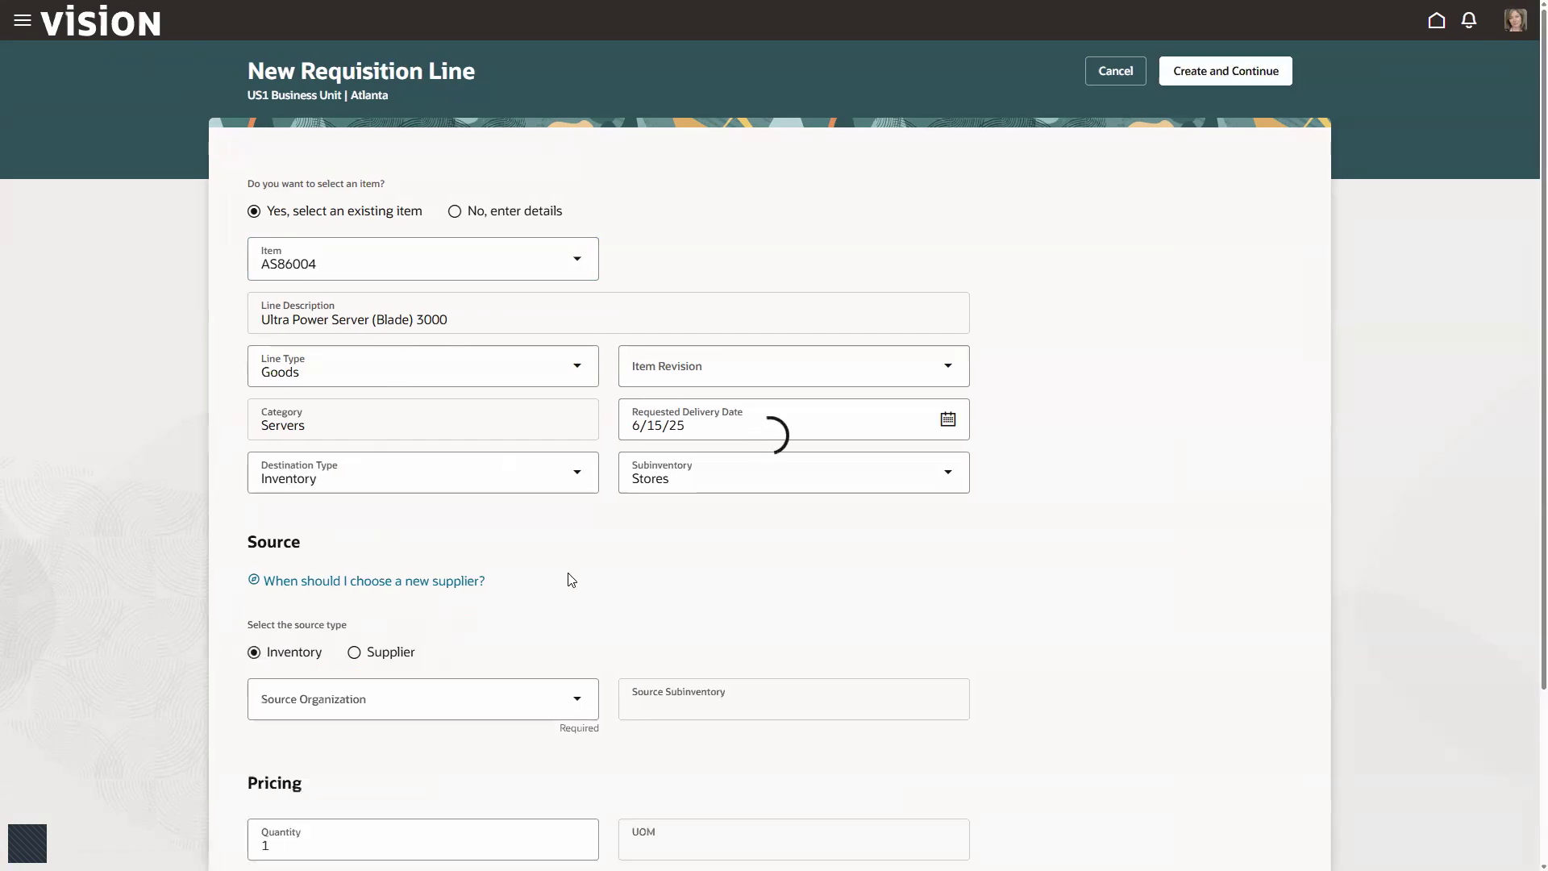
scroll(571, 579, "down", 1)
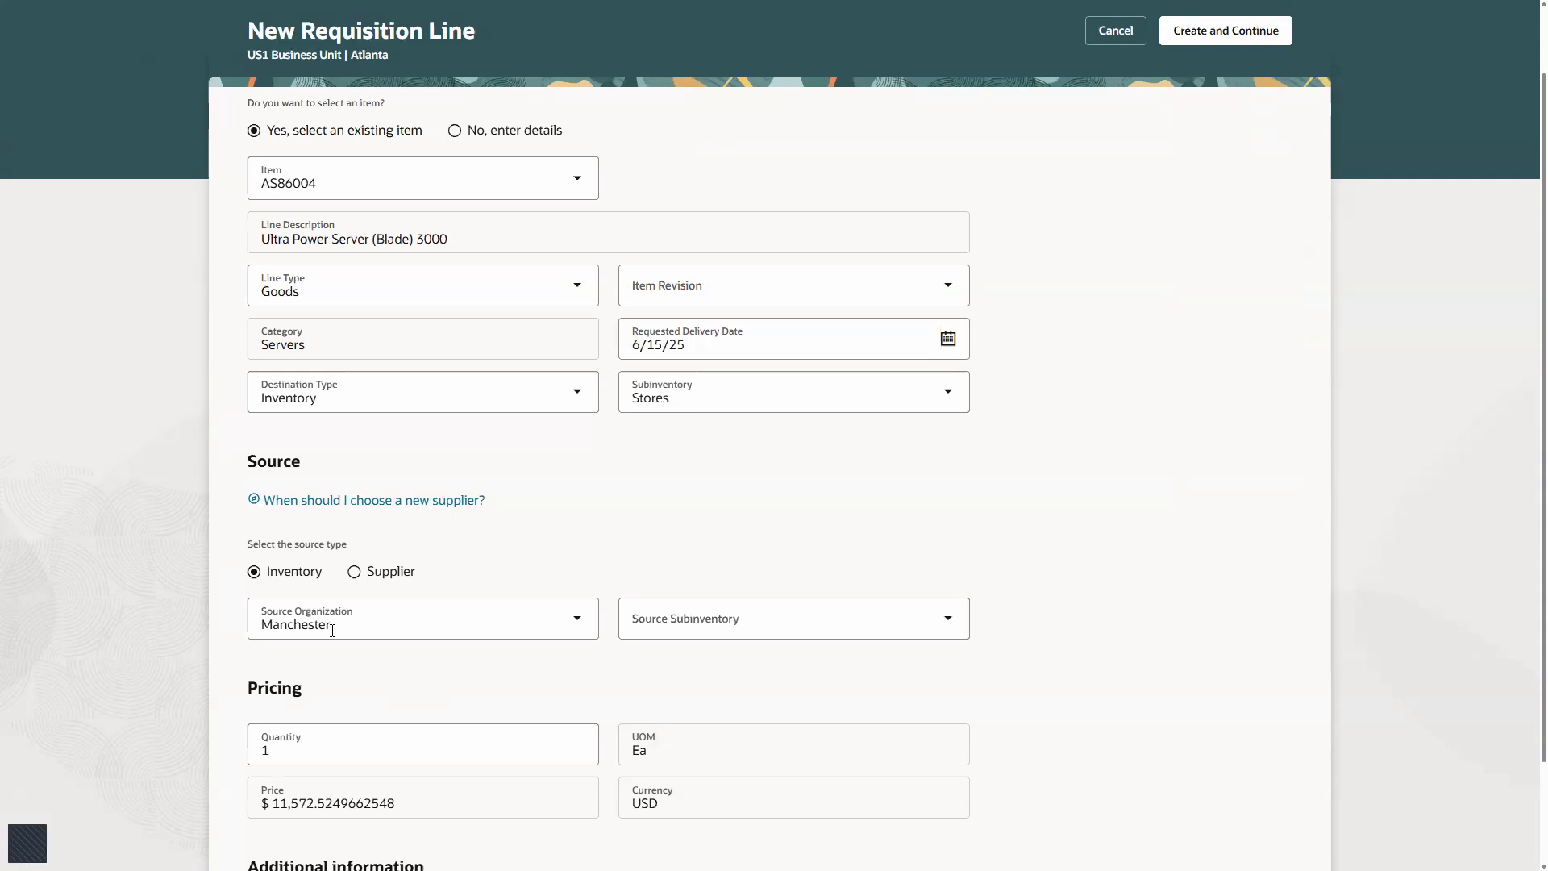
Step: Set the quantity to 5 and create the requisition line, continuing to its delivery and billing details
left_click(253, 756)
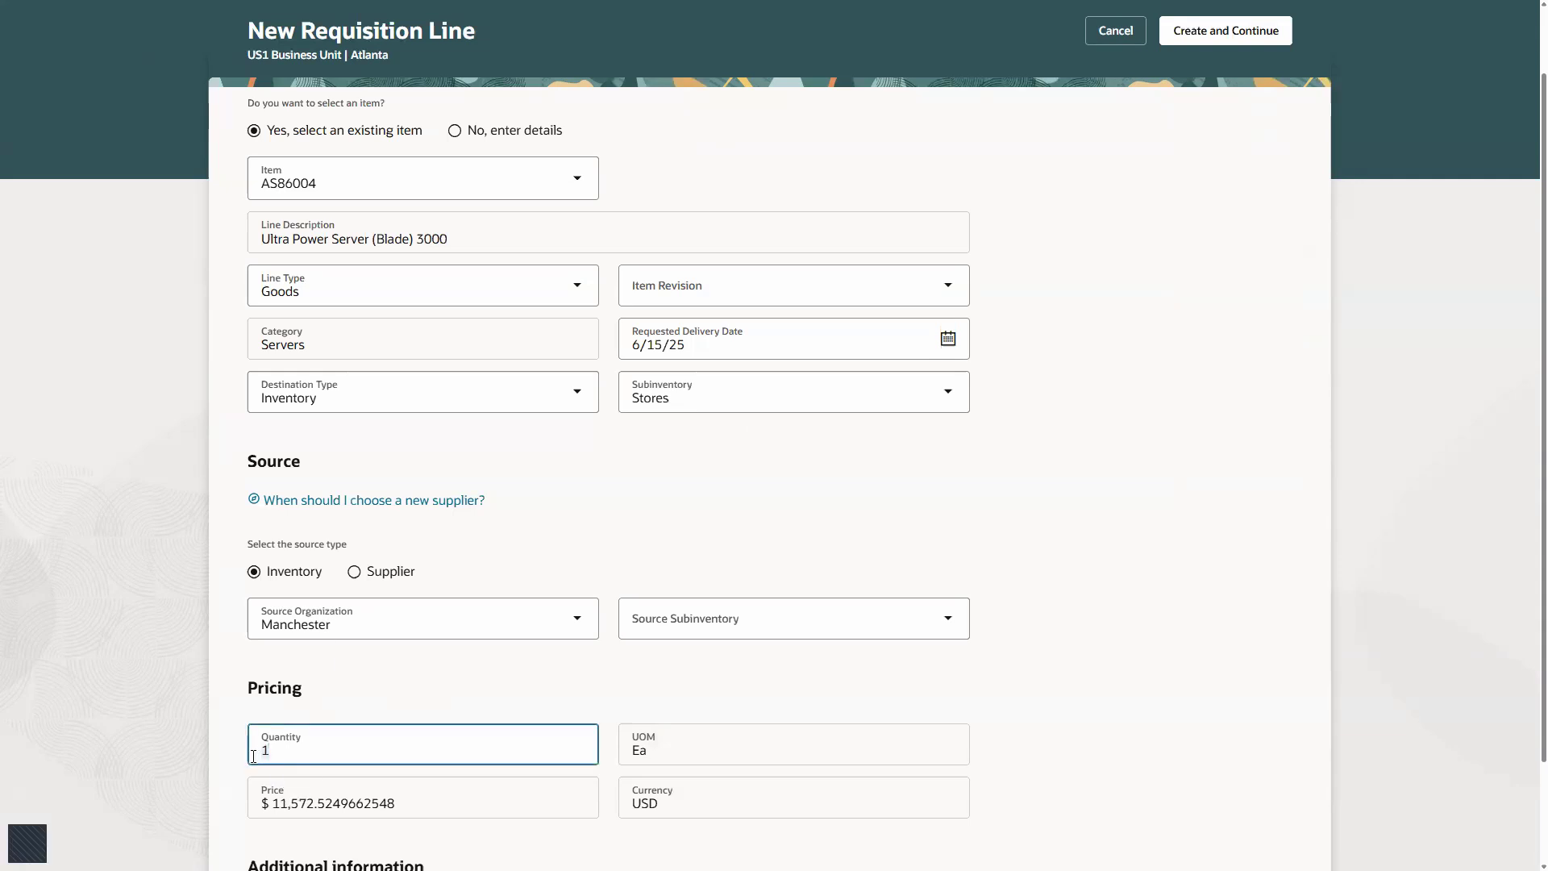
key("BackSpace")
type("5")
key("Tab")
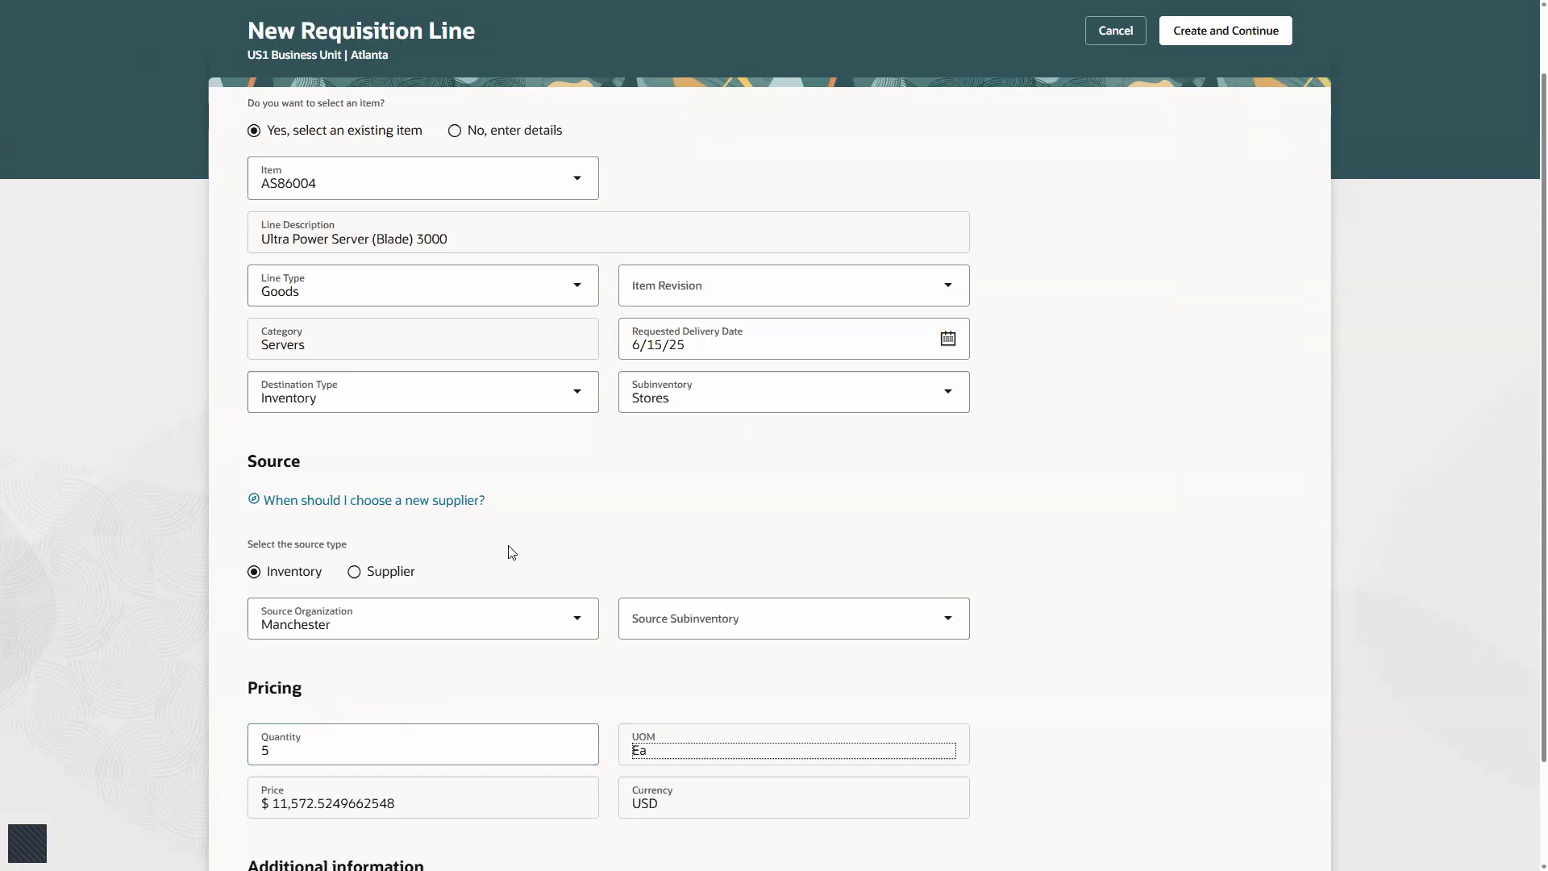
scroll(1171, 317, "up", 1)
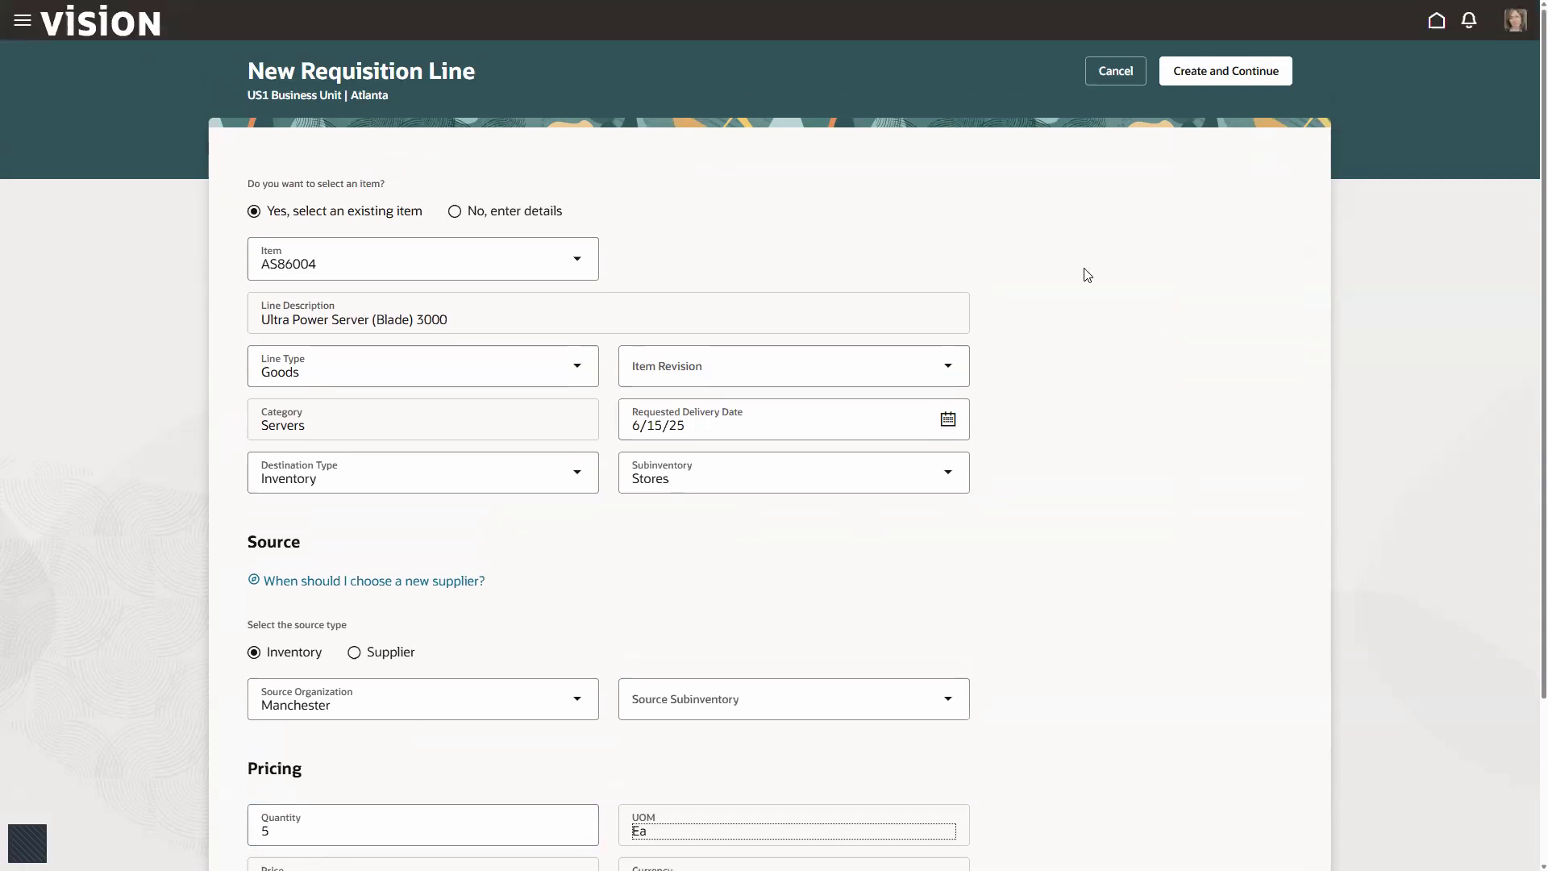
left_click(1211, 85)
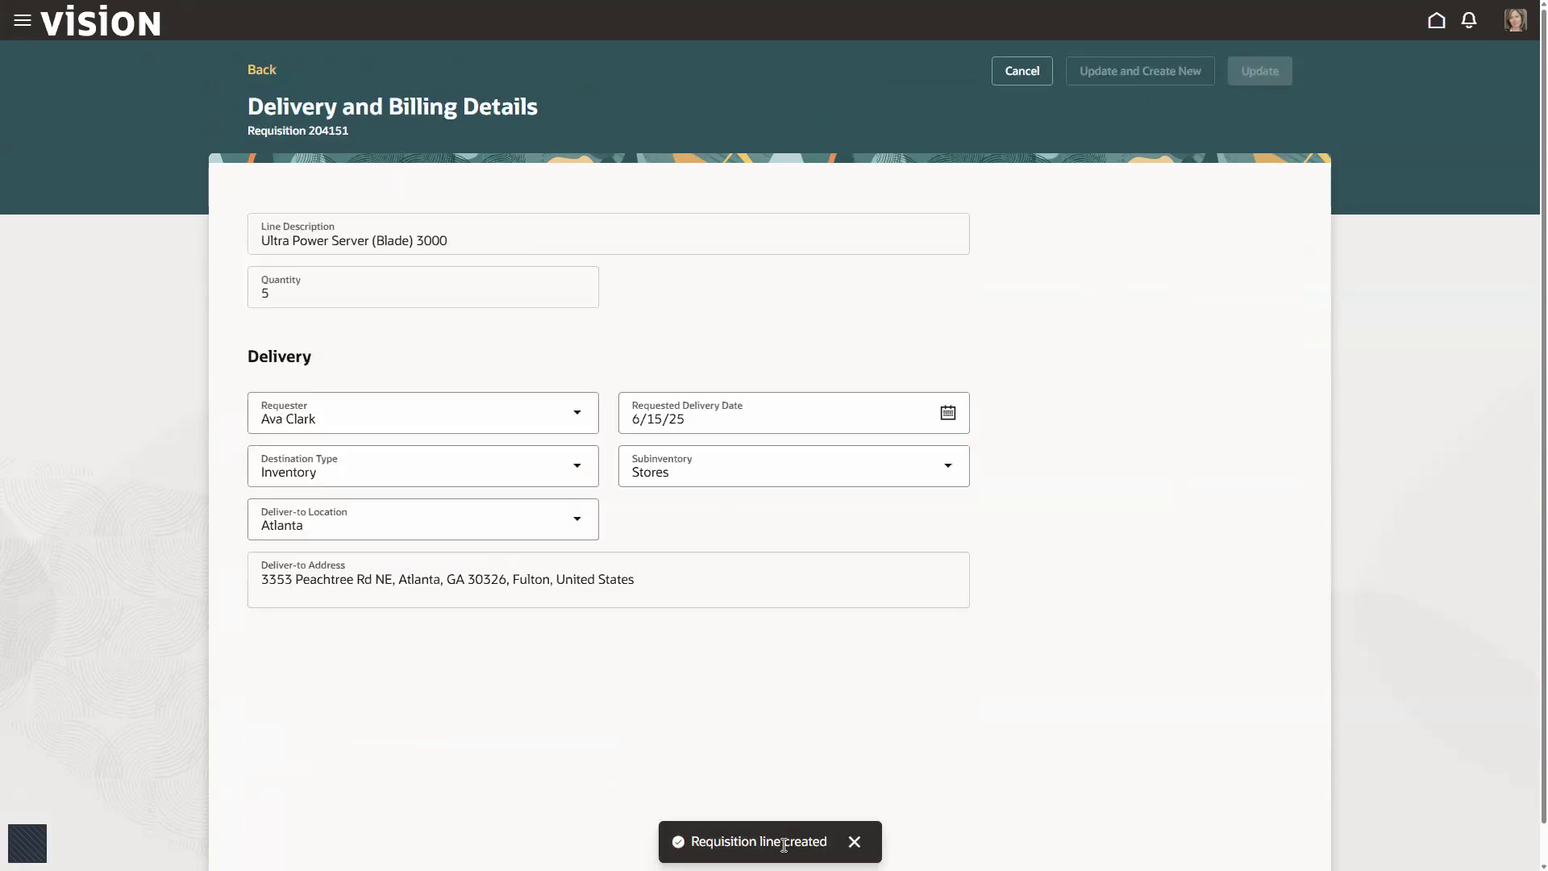
Step: Review and save the line's delivery and billing details, and submit the requisition from the cart
left_click(854, 841)
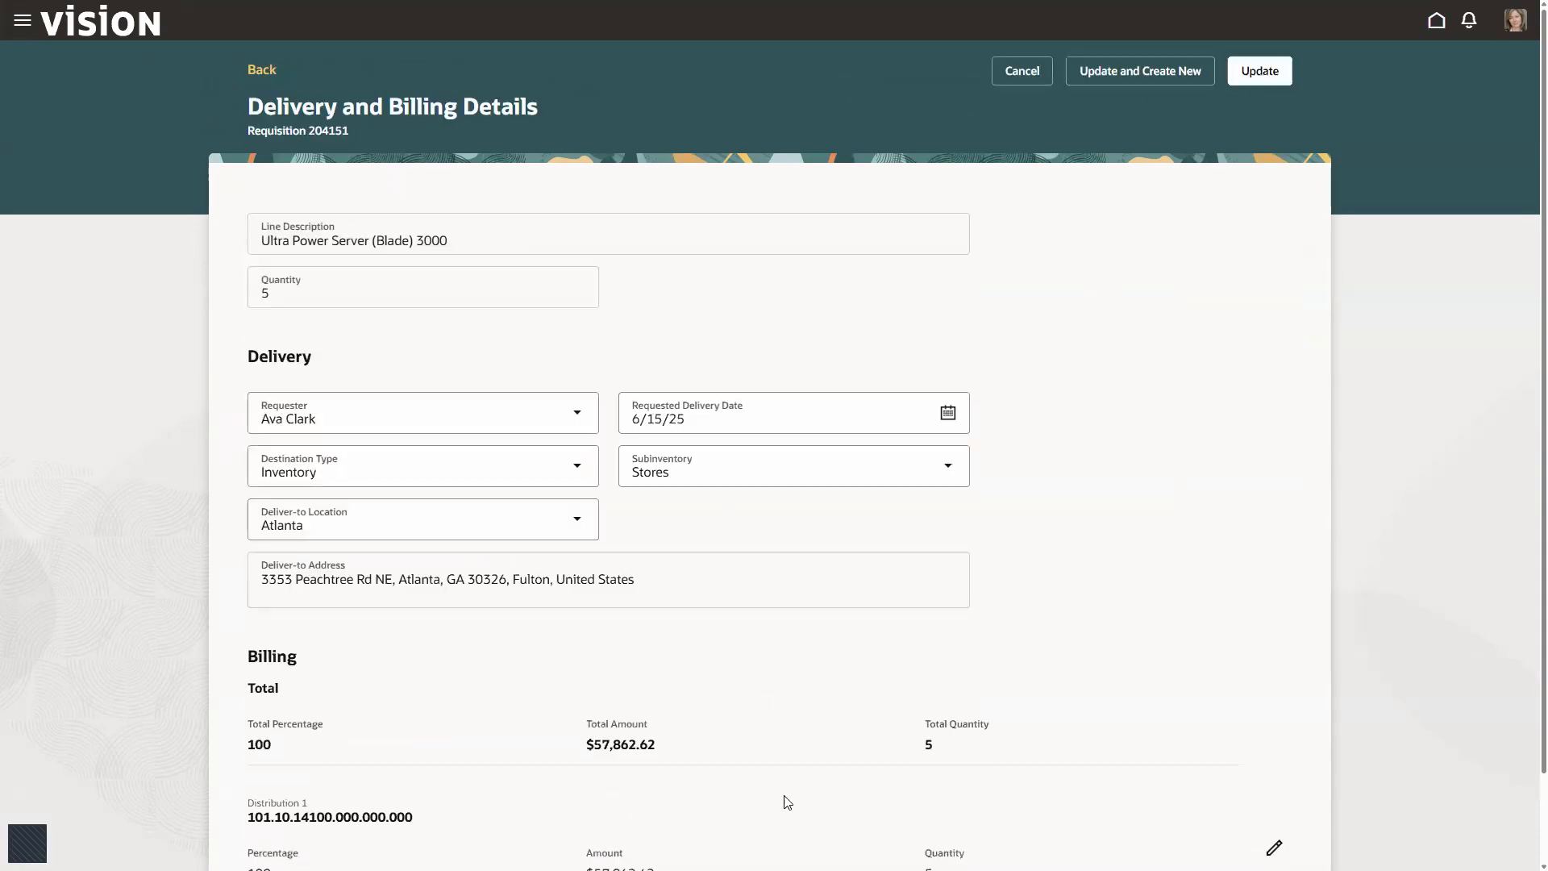
scroll(698, 709, "down", 1)
scroll(763, 553, "up", 1)
left_click(1255, 81)
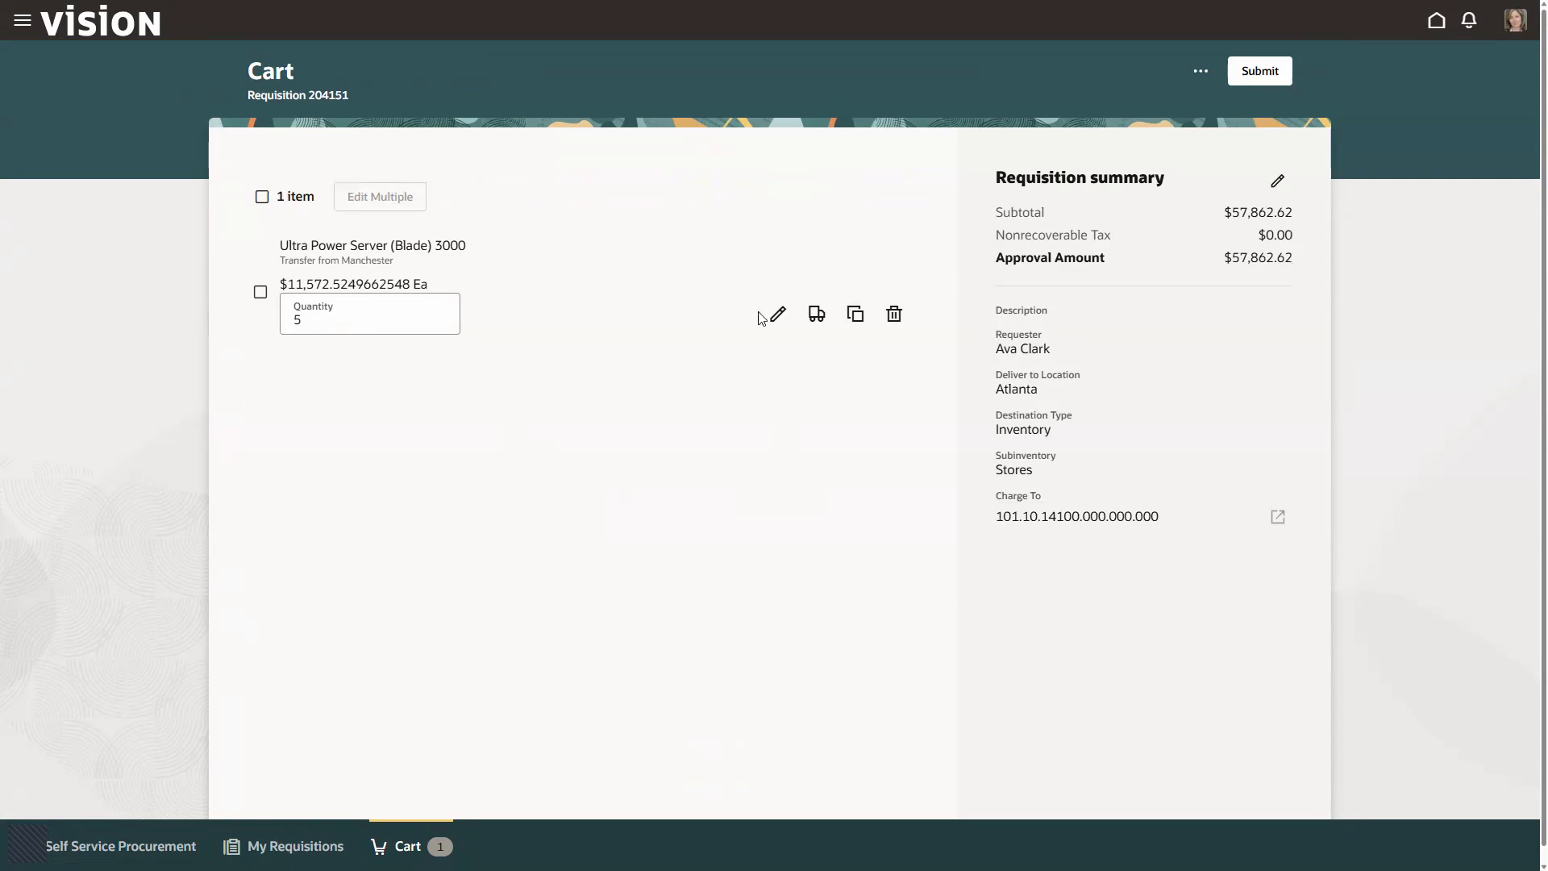
left_click(1257, 79)
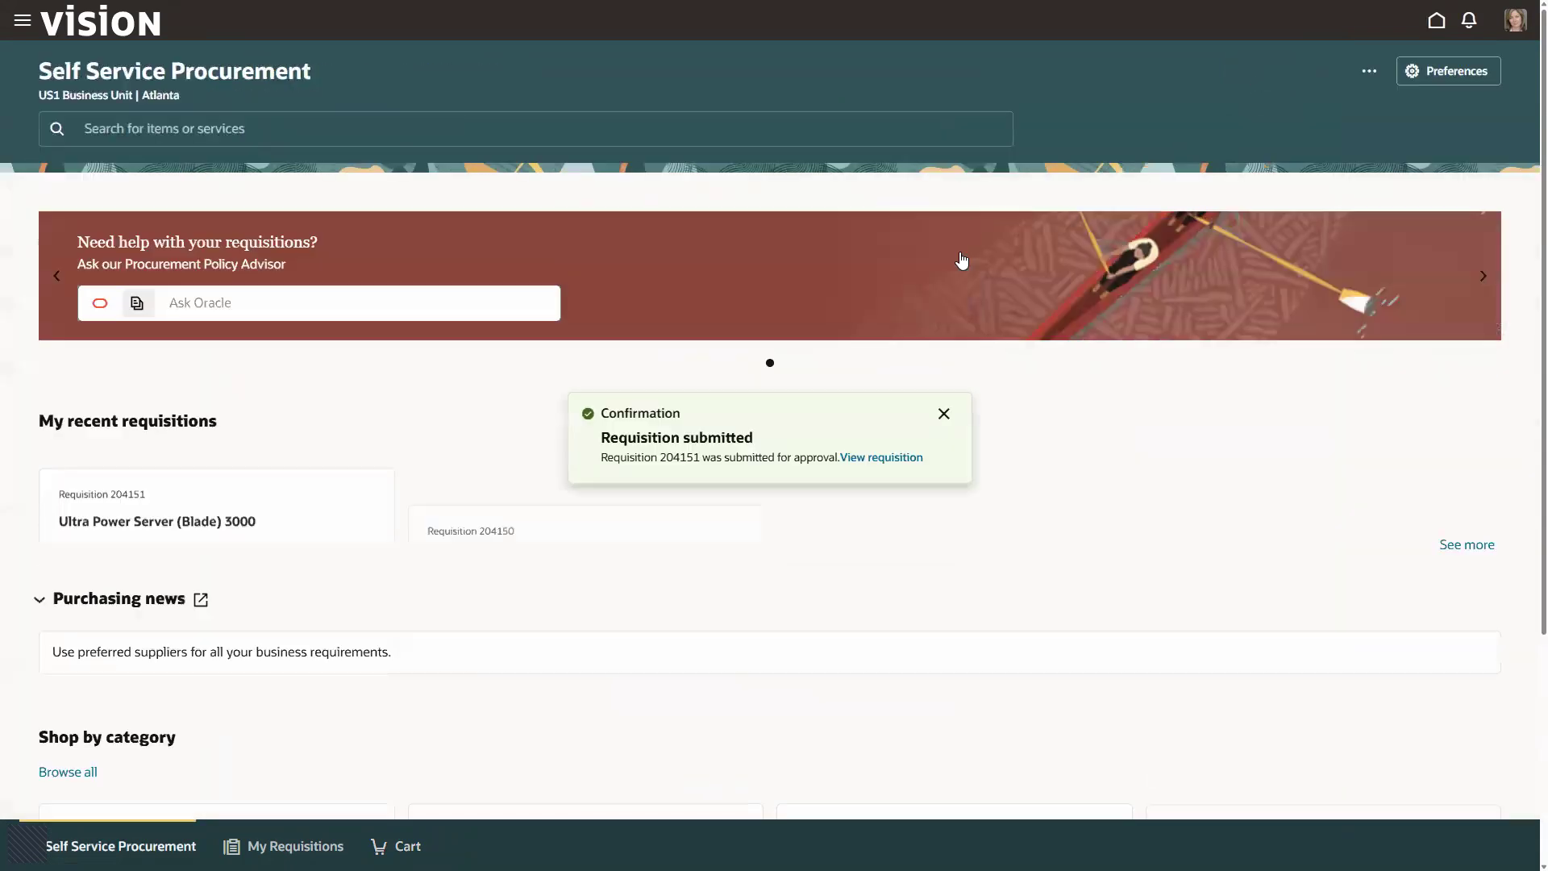
left_click(943, 414)
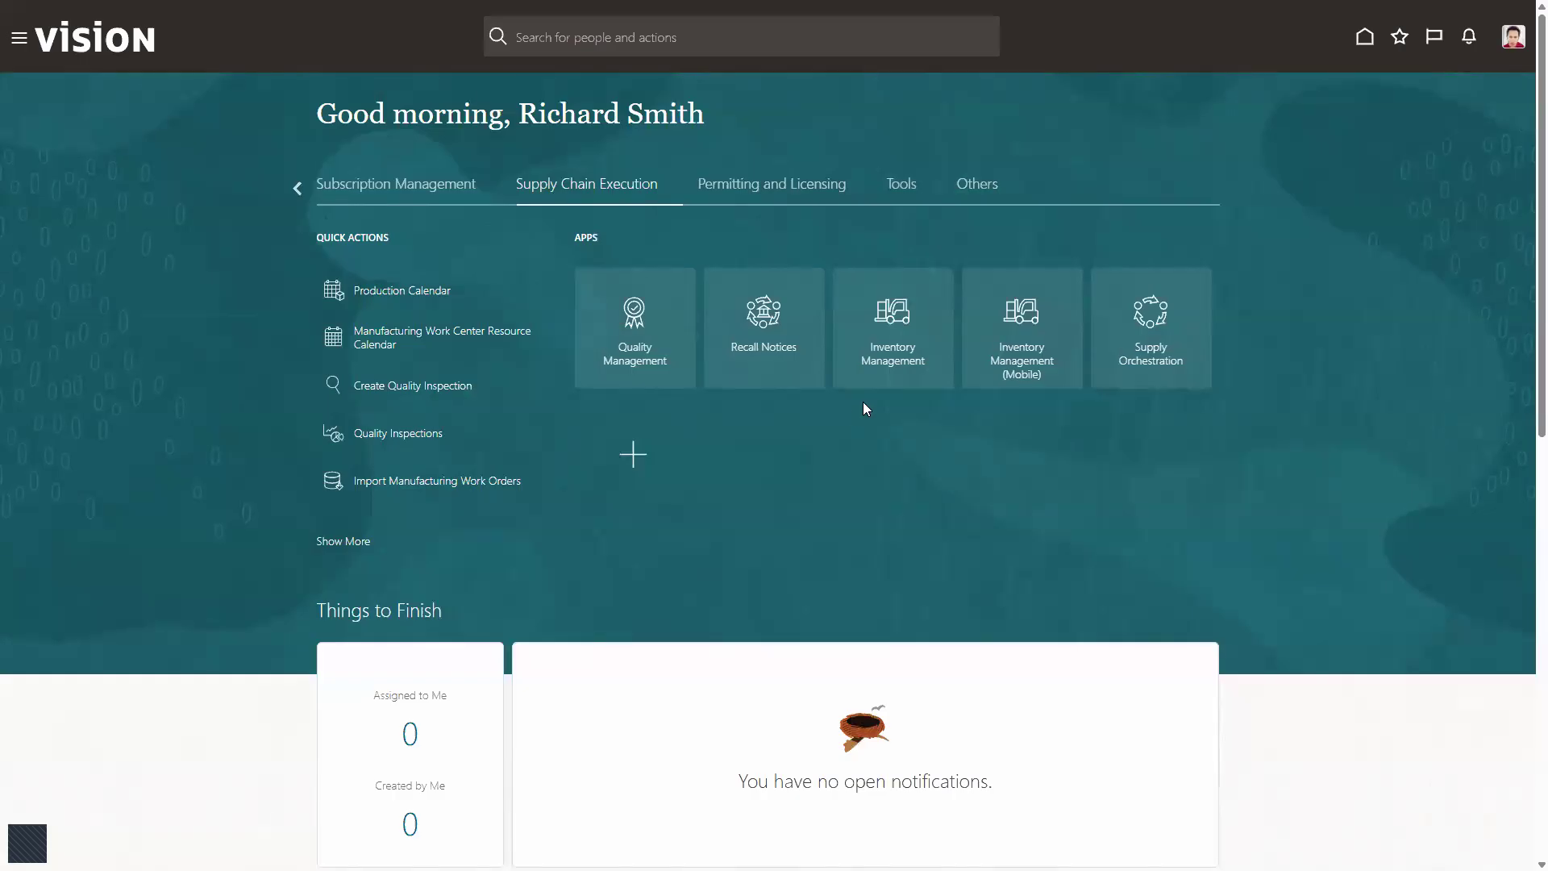
Step: Open Inventory Management, check that Manchester is the selected organization, and open its outbound shipments
left_click(896, 319)
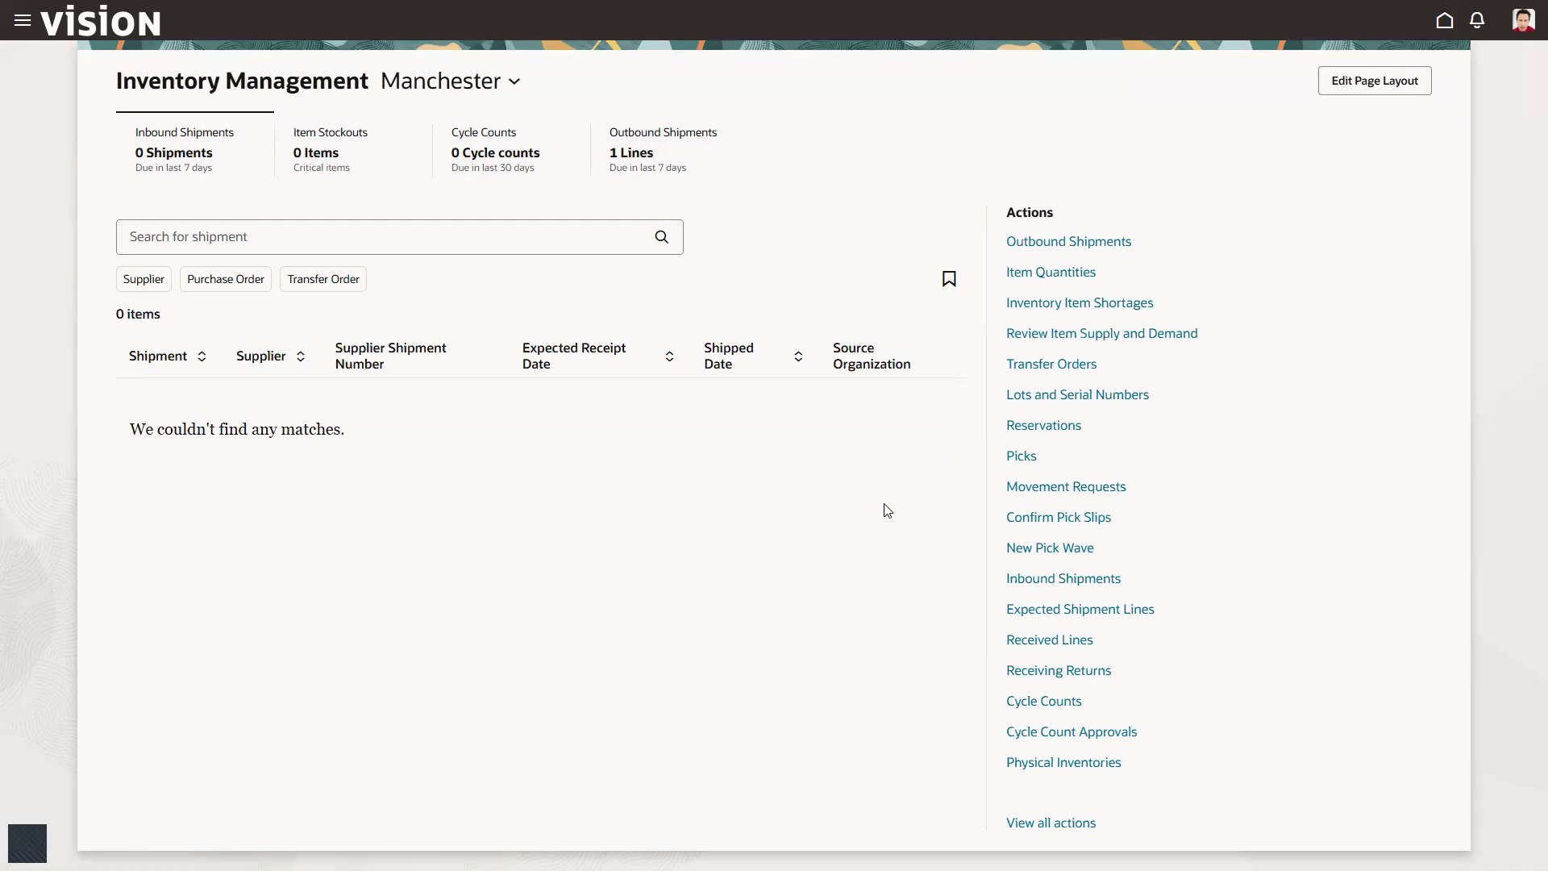
left_click(514, 84)
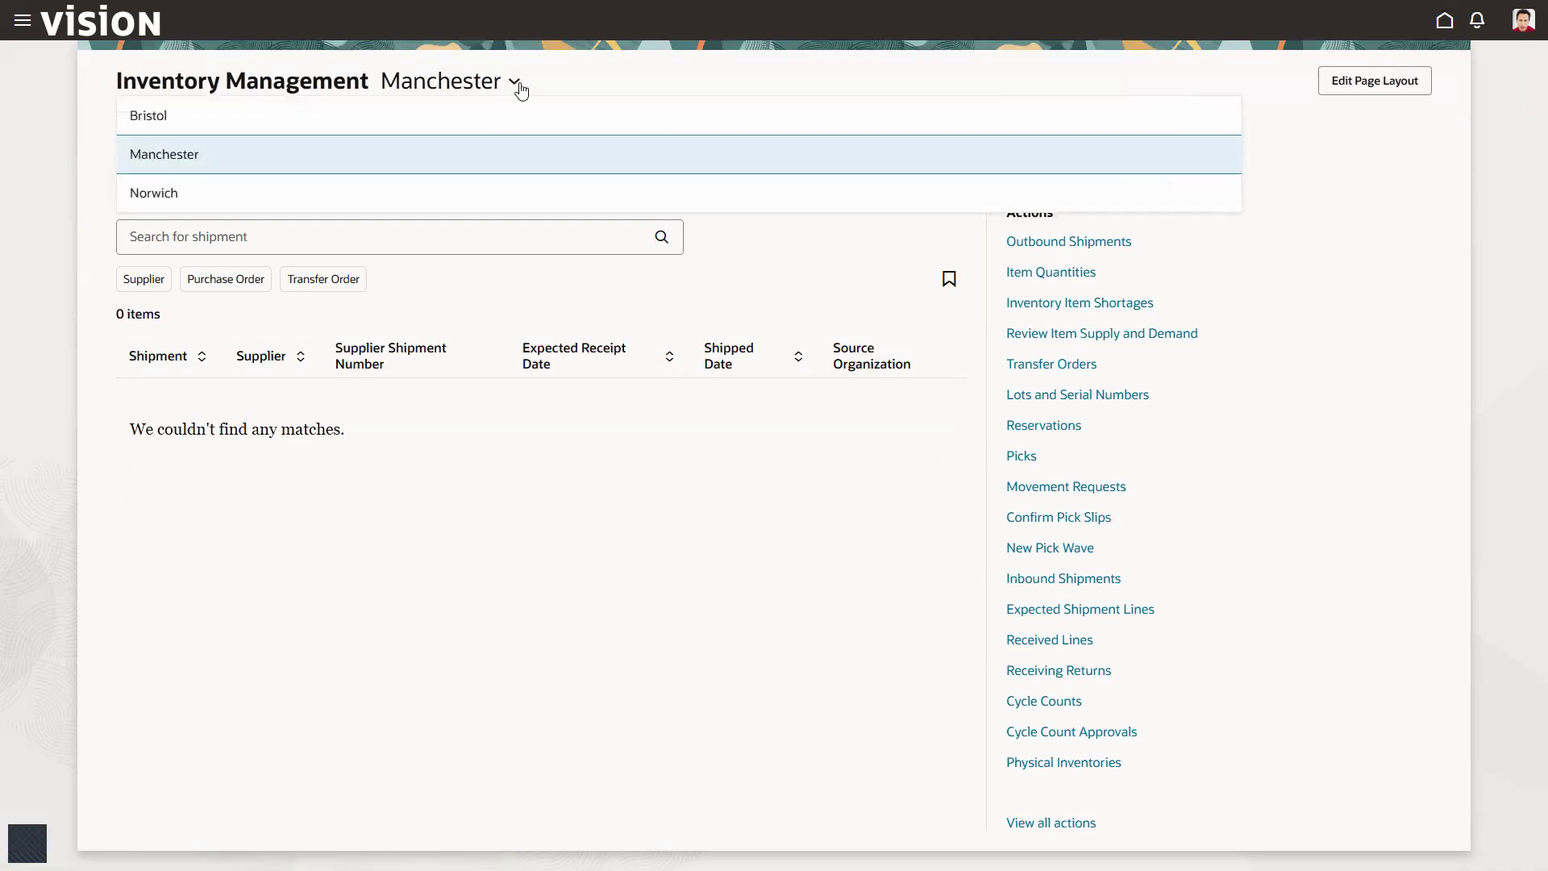
left_click(512, 511)
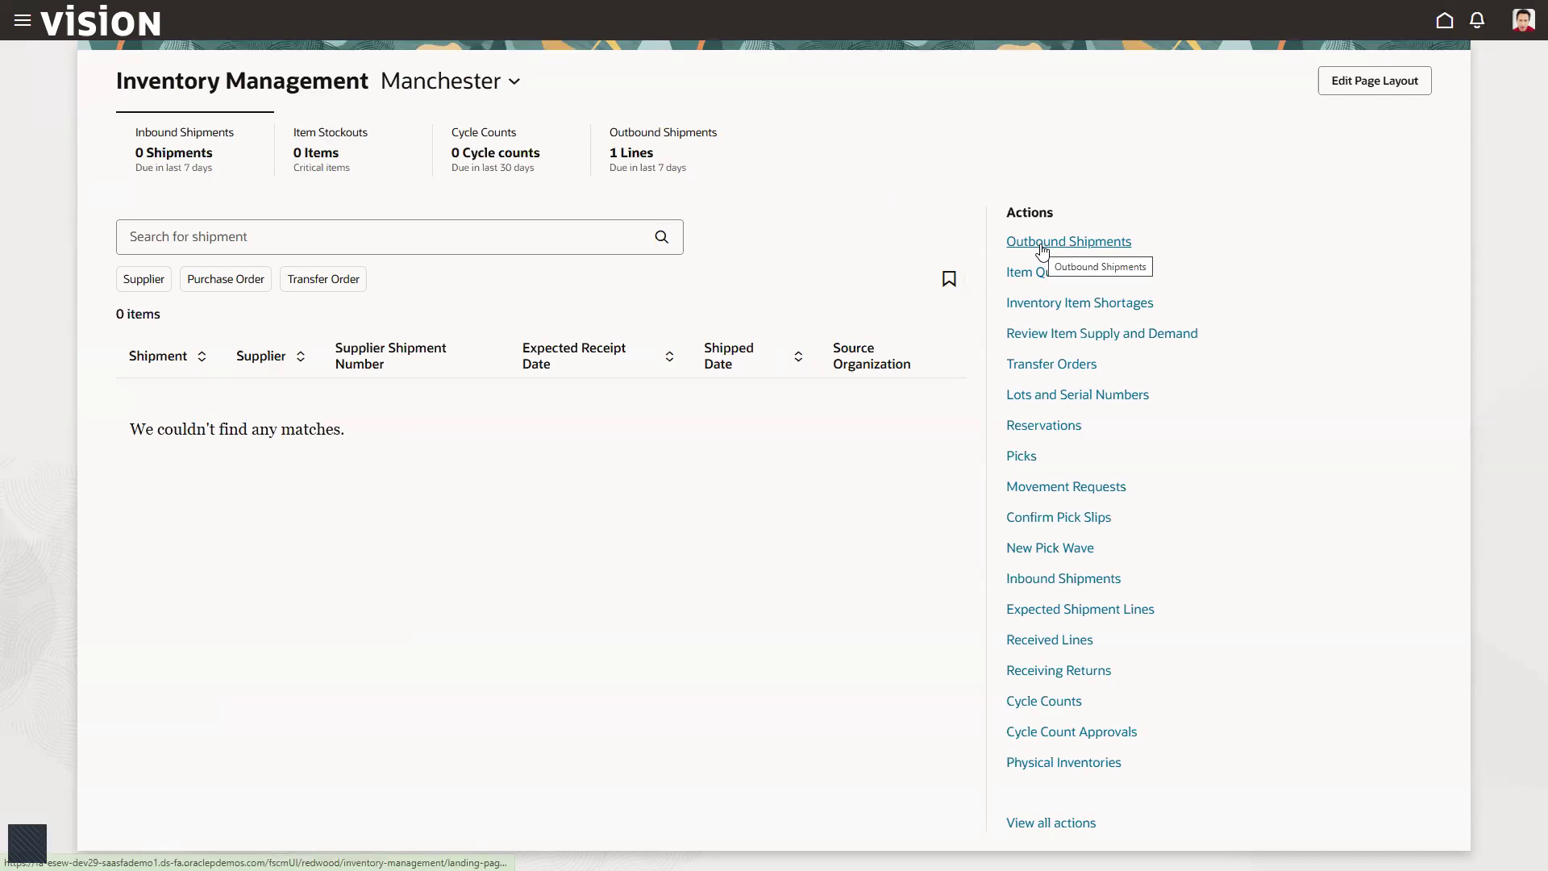
left_click(1041, 247)
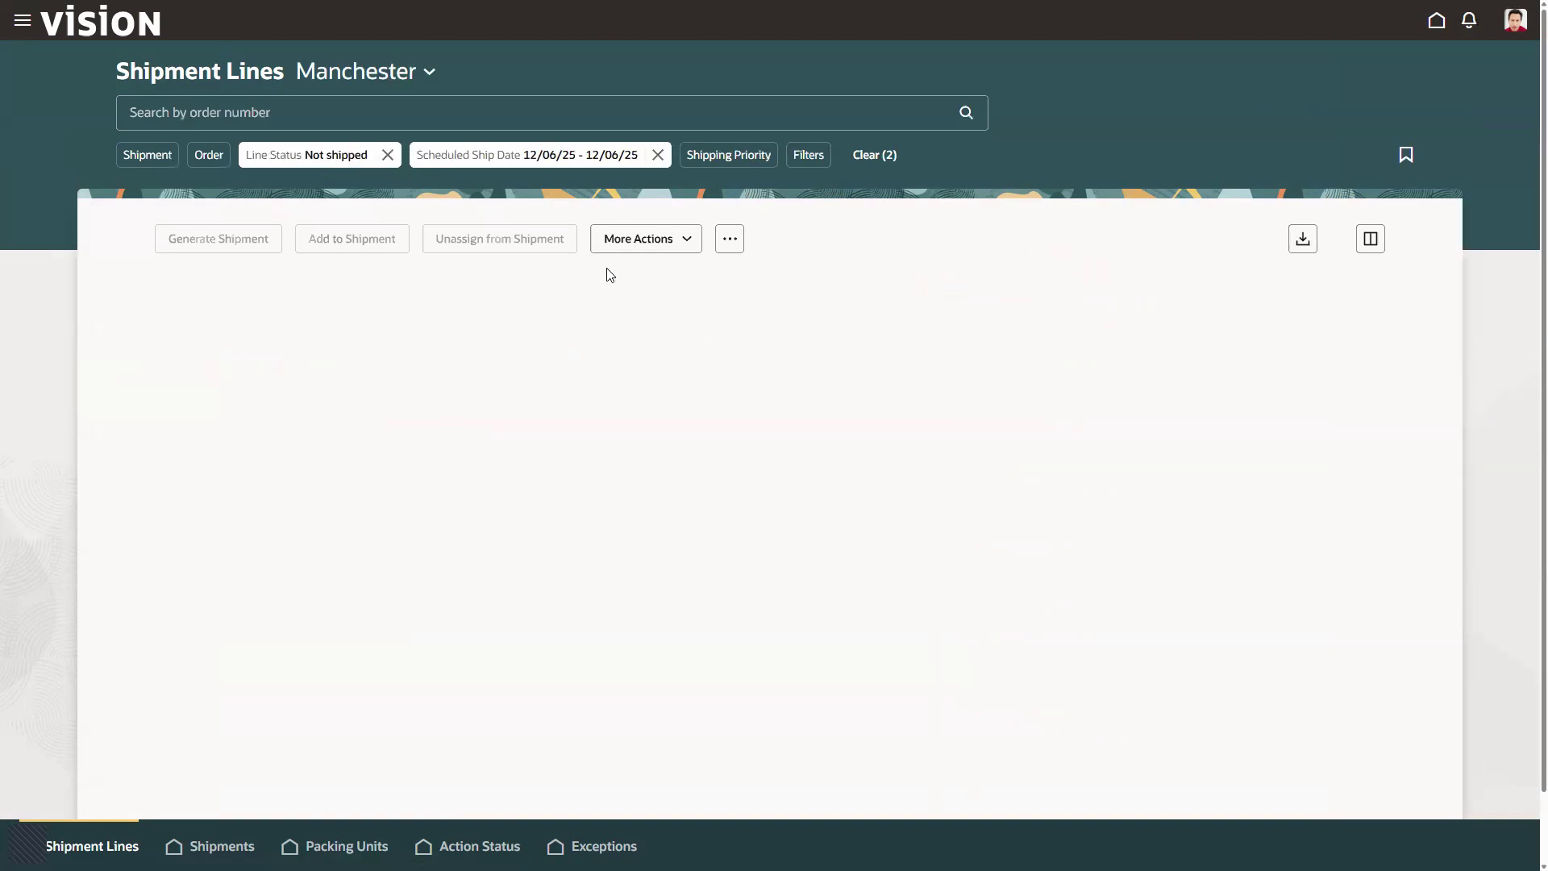
Step: Remove the scheduled ship date filter so that all Manchester shipment lines not yet shipped are listed
left_click(658, 156)
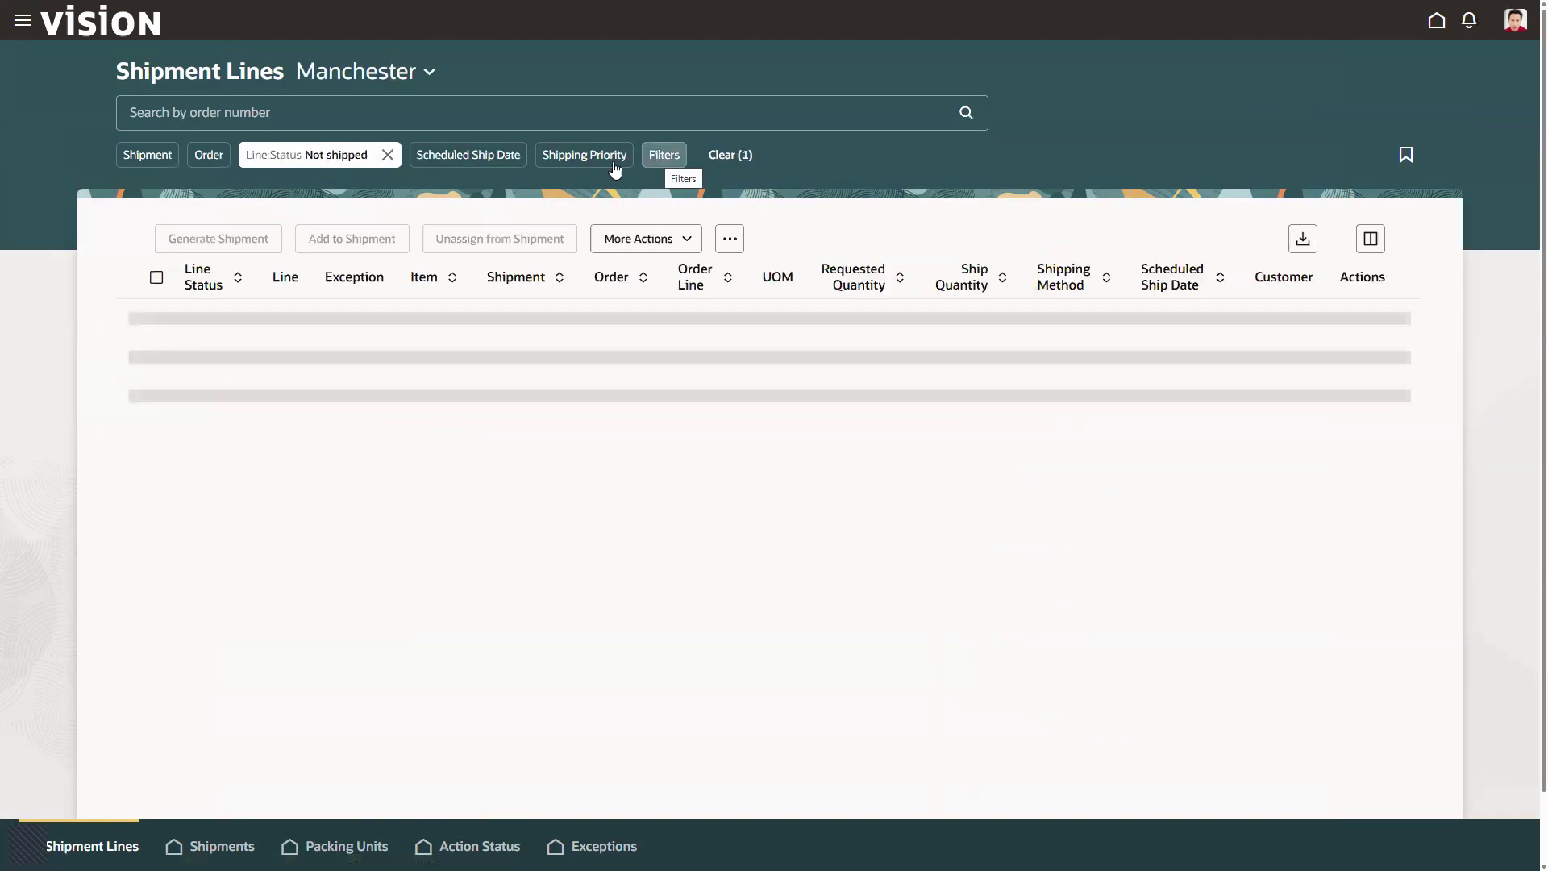
left_click(476, 155)
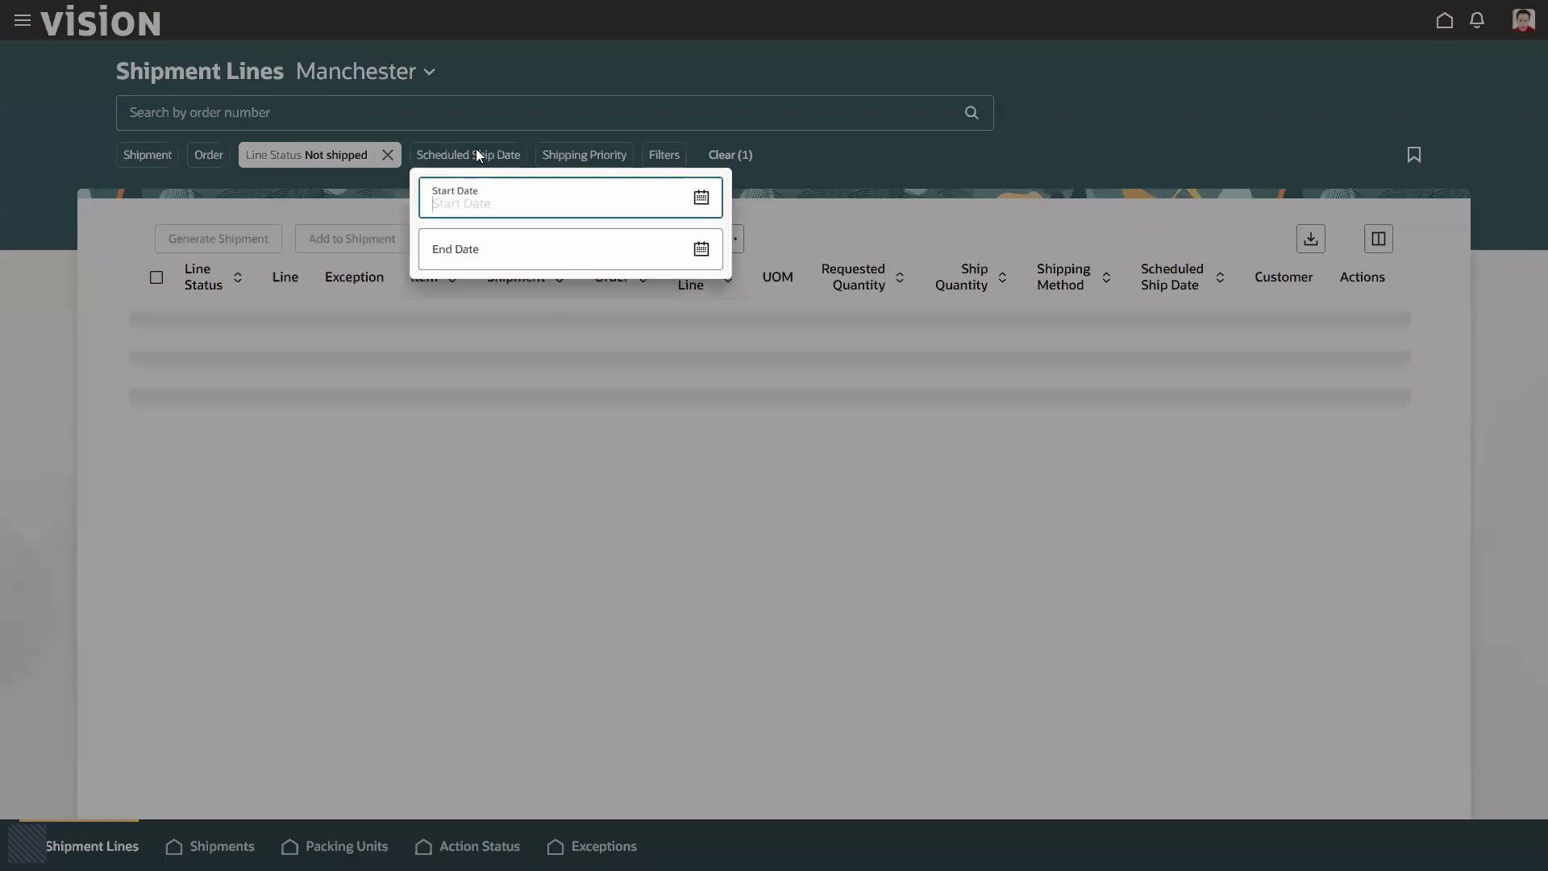
left_click(699, 199)
left_click(832, 467)
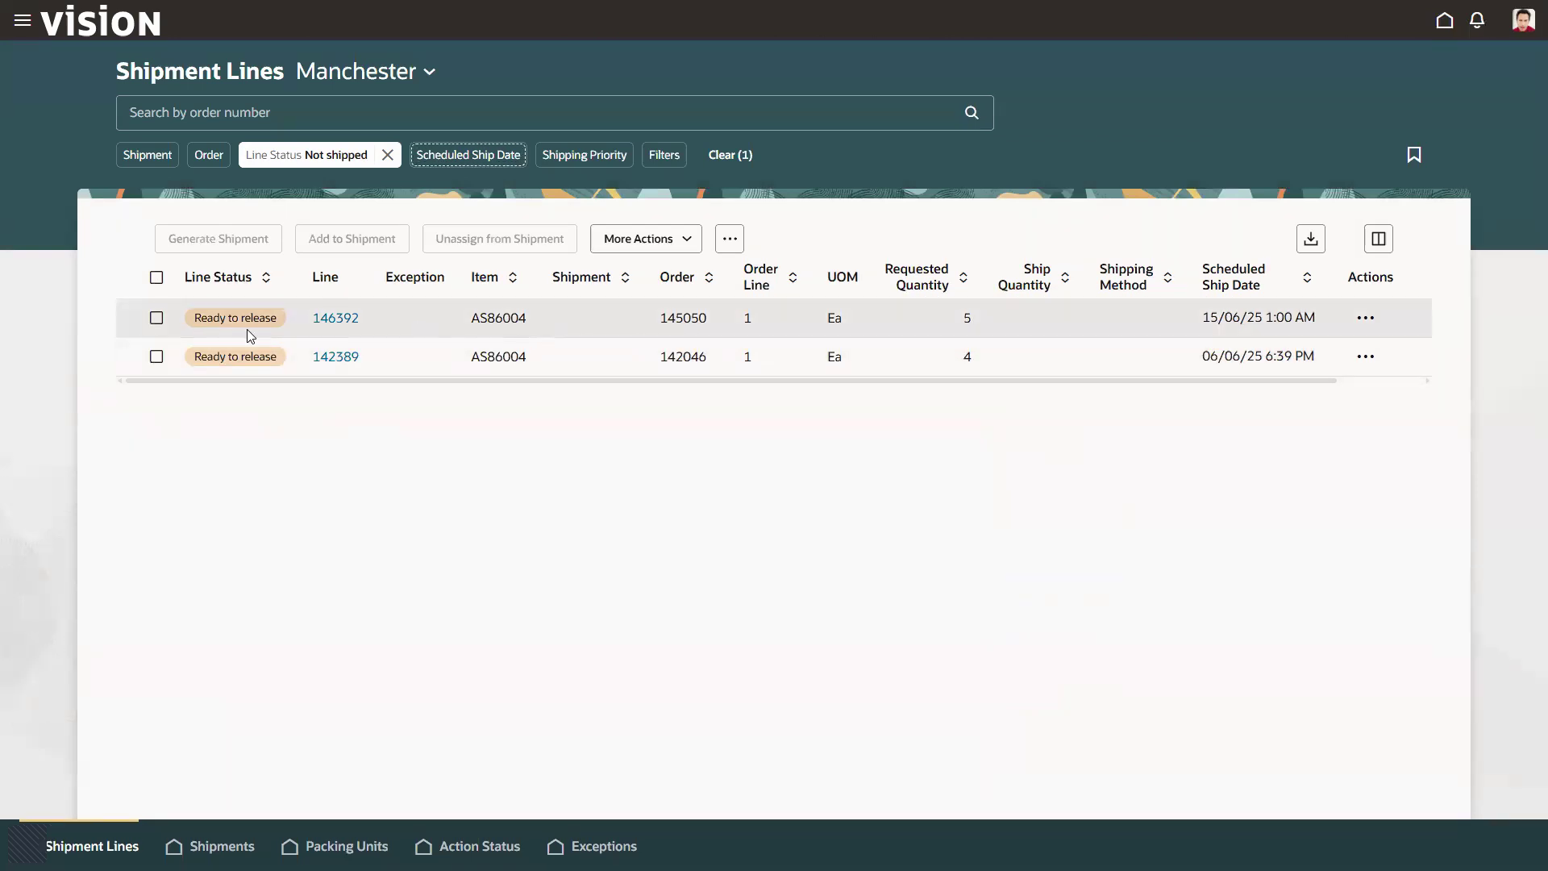
Step: Generate a shipment for the AS86004 line with requested quantity 5 and open the new shipment's details
left_click(156, 319)
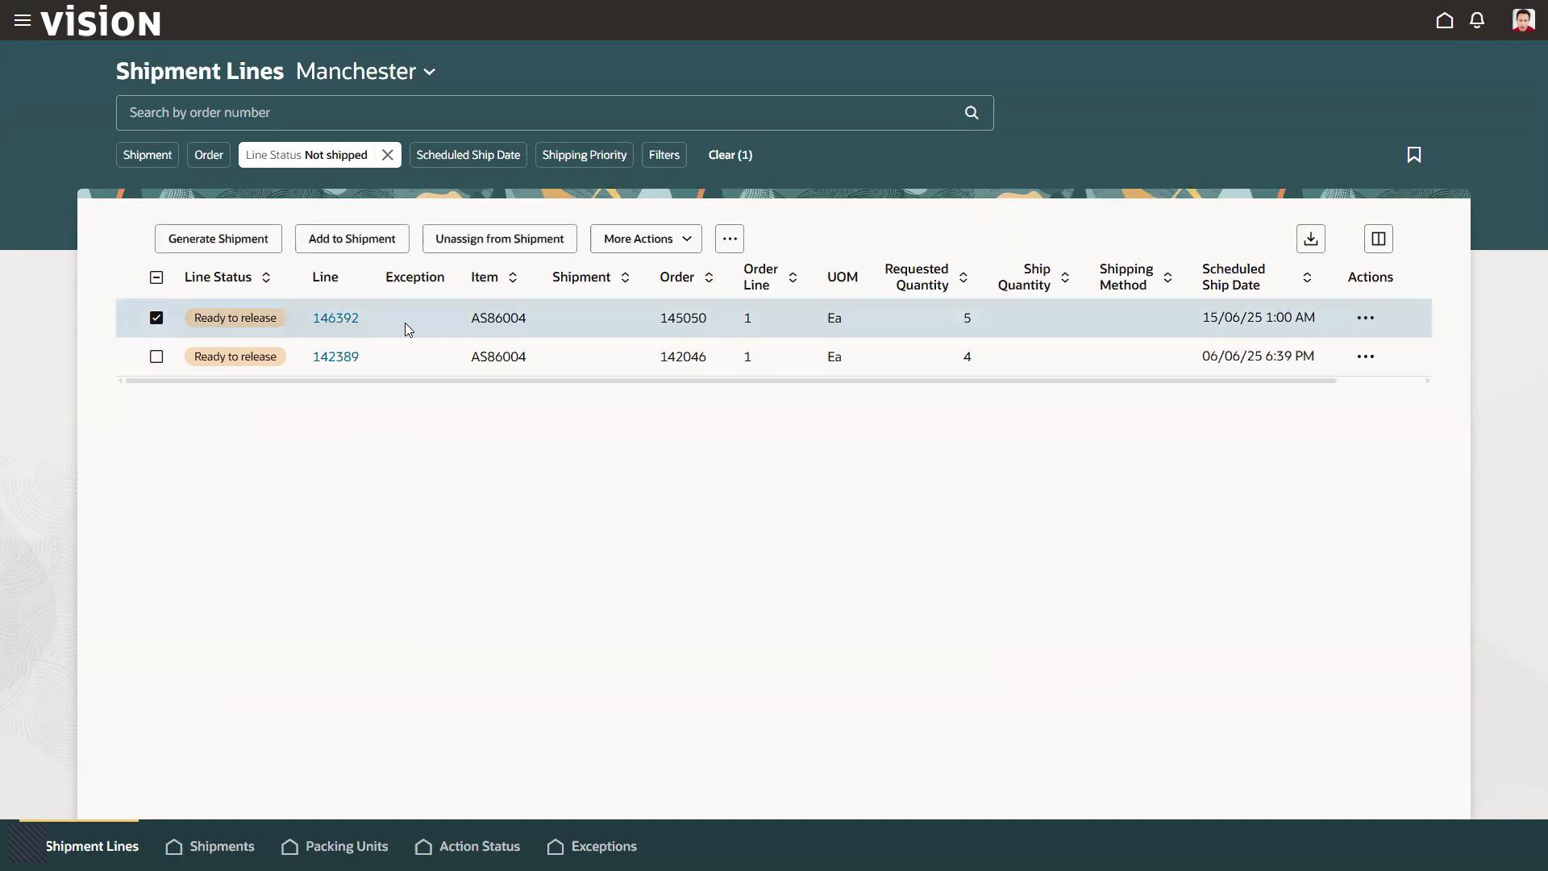
left_click(223, 242)
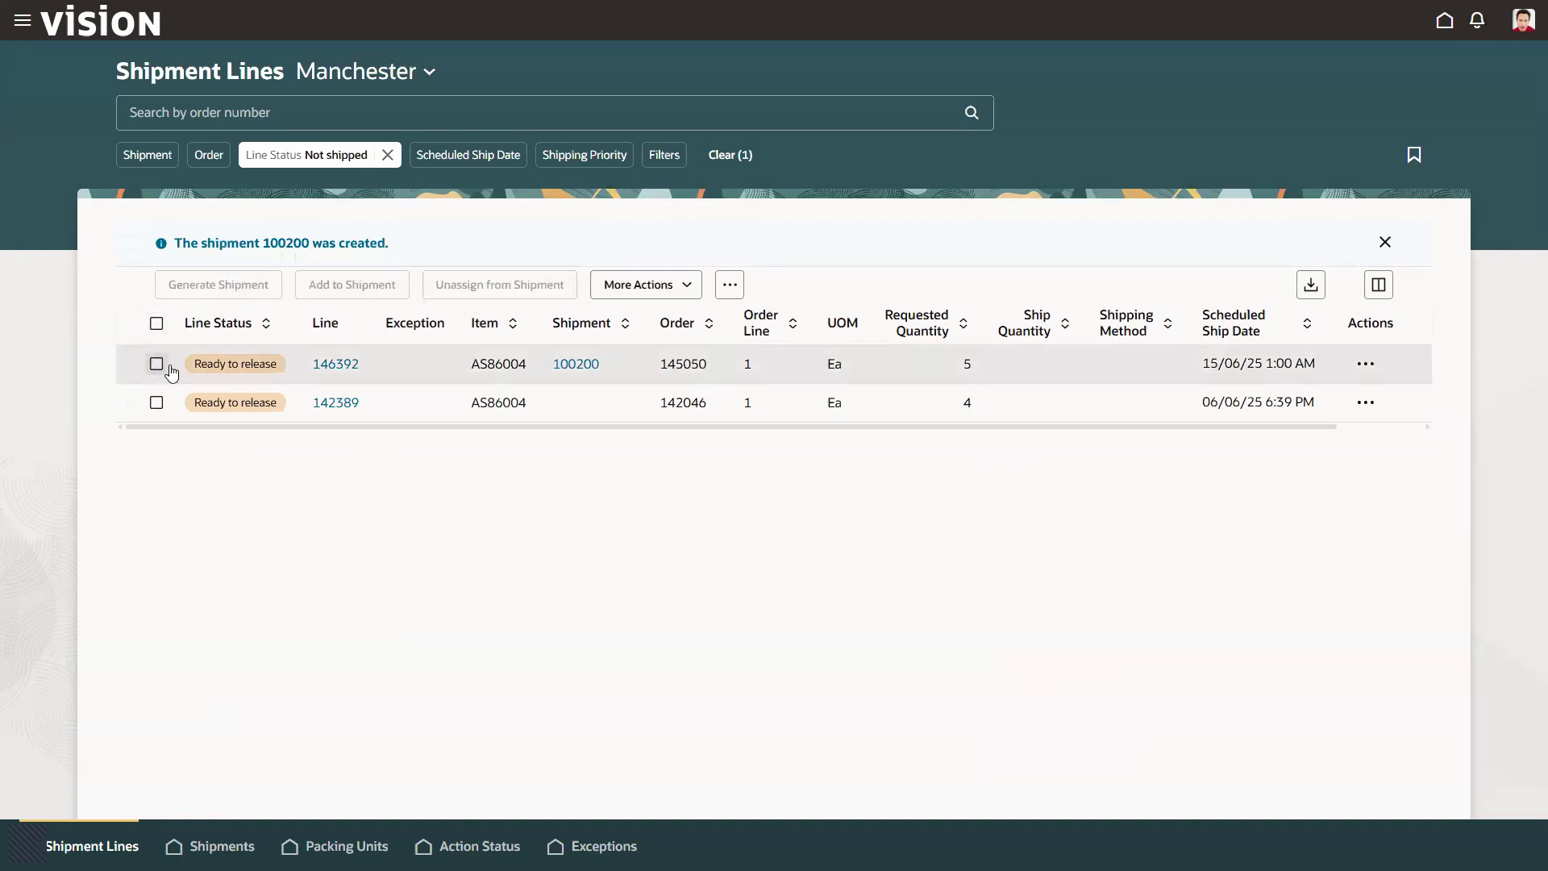
left_click(578, 365)
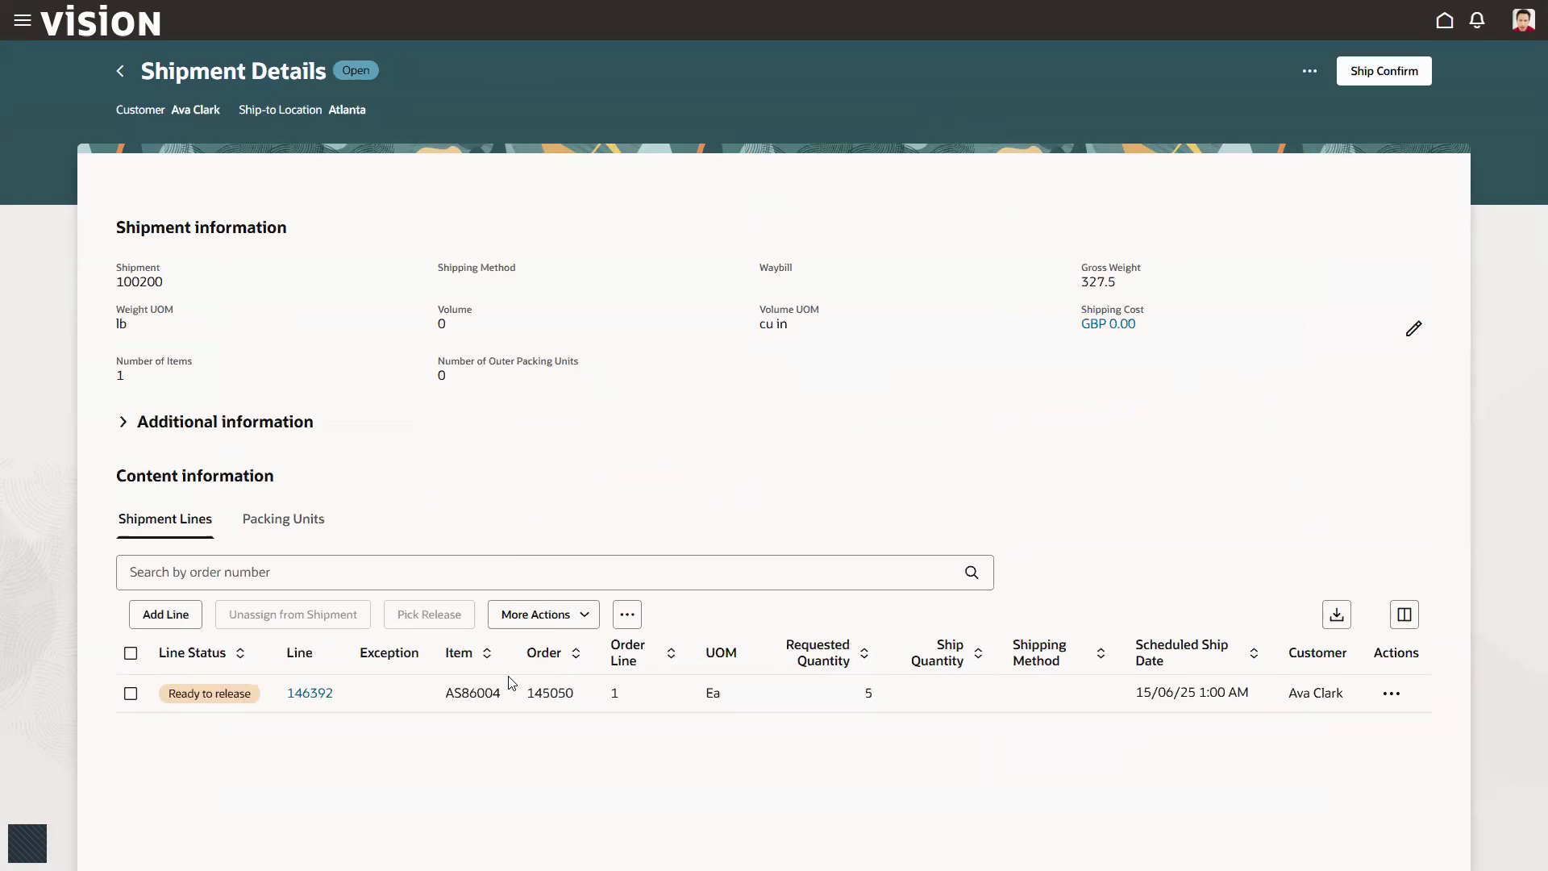
Step: Pick release the shipment's AS86004 line, ship confirm the shipment, and leave its details page
left_click(130, 694)
left_click(1386, 77)
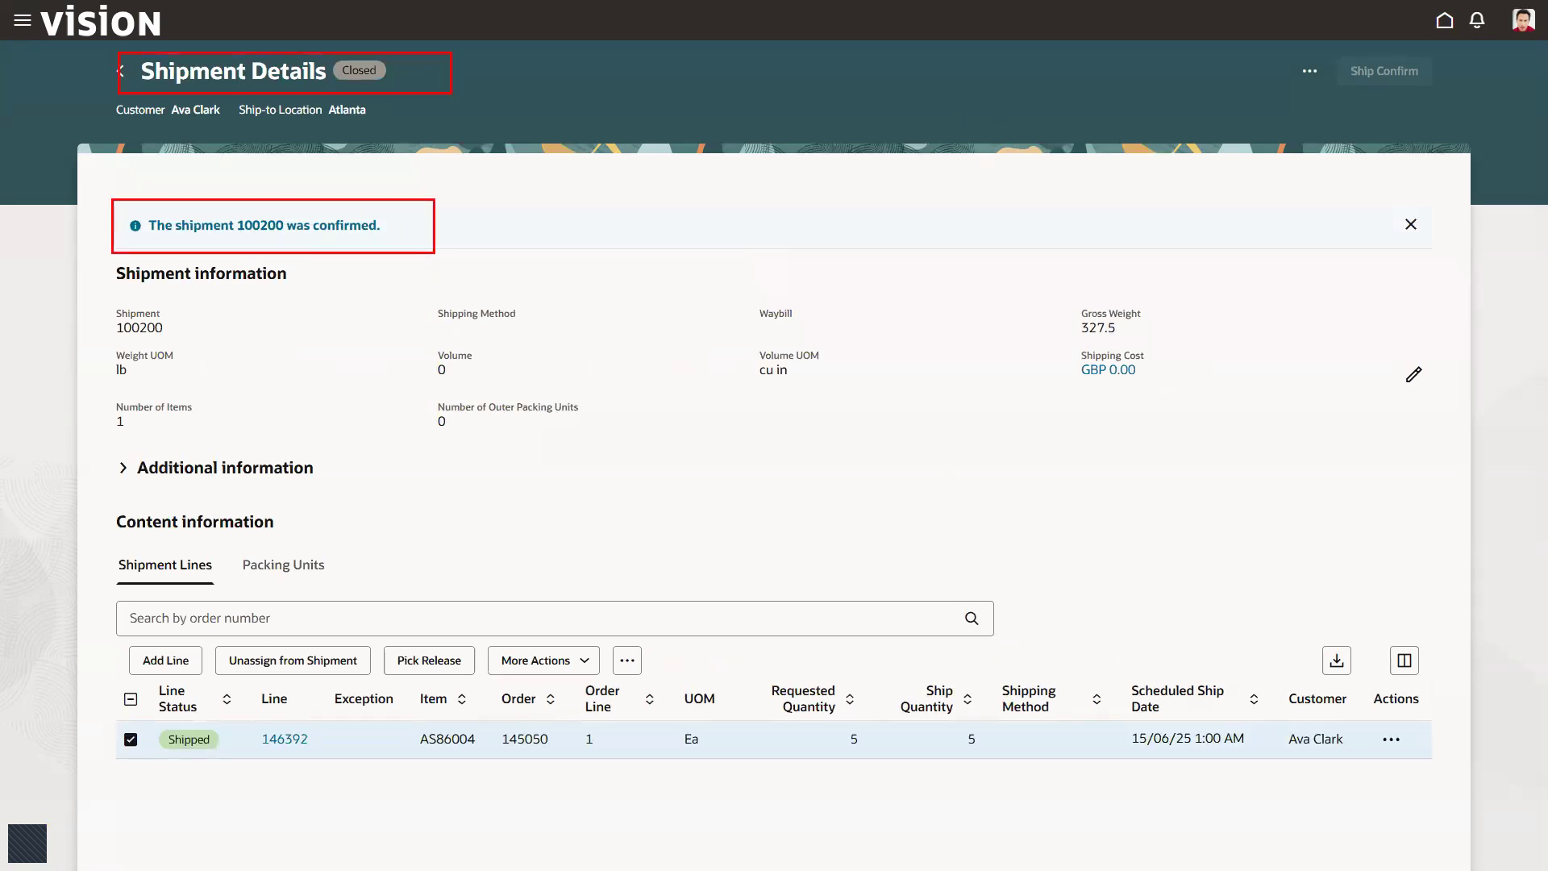
right_click(646, 149)
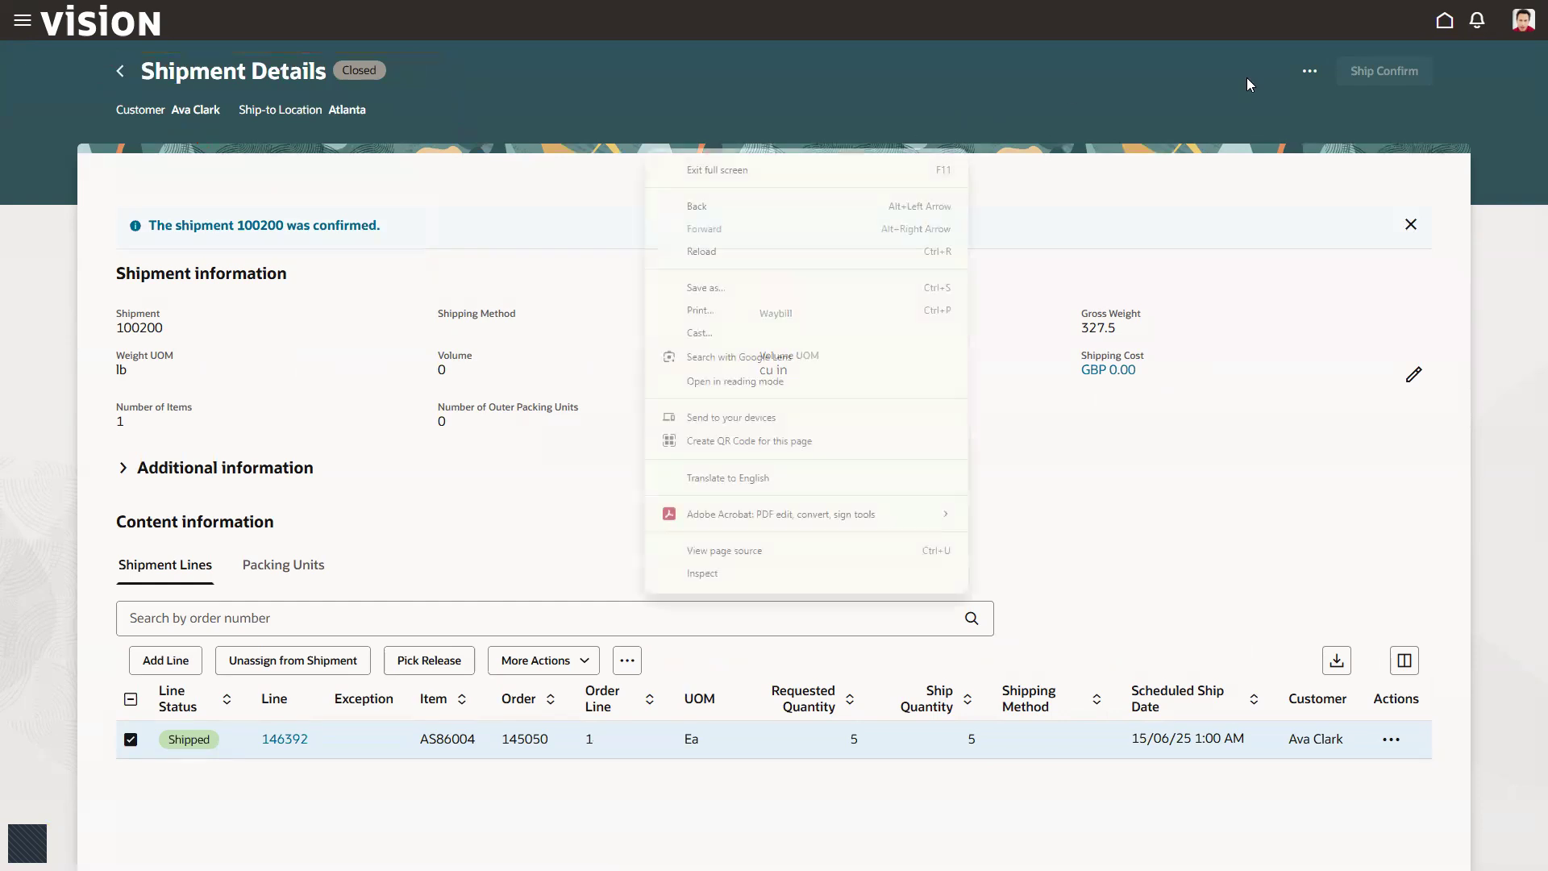
left_click(540, 197)
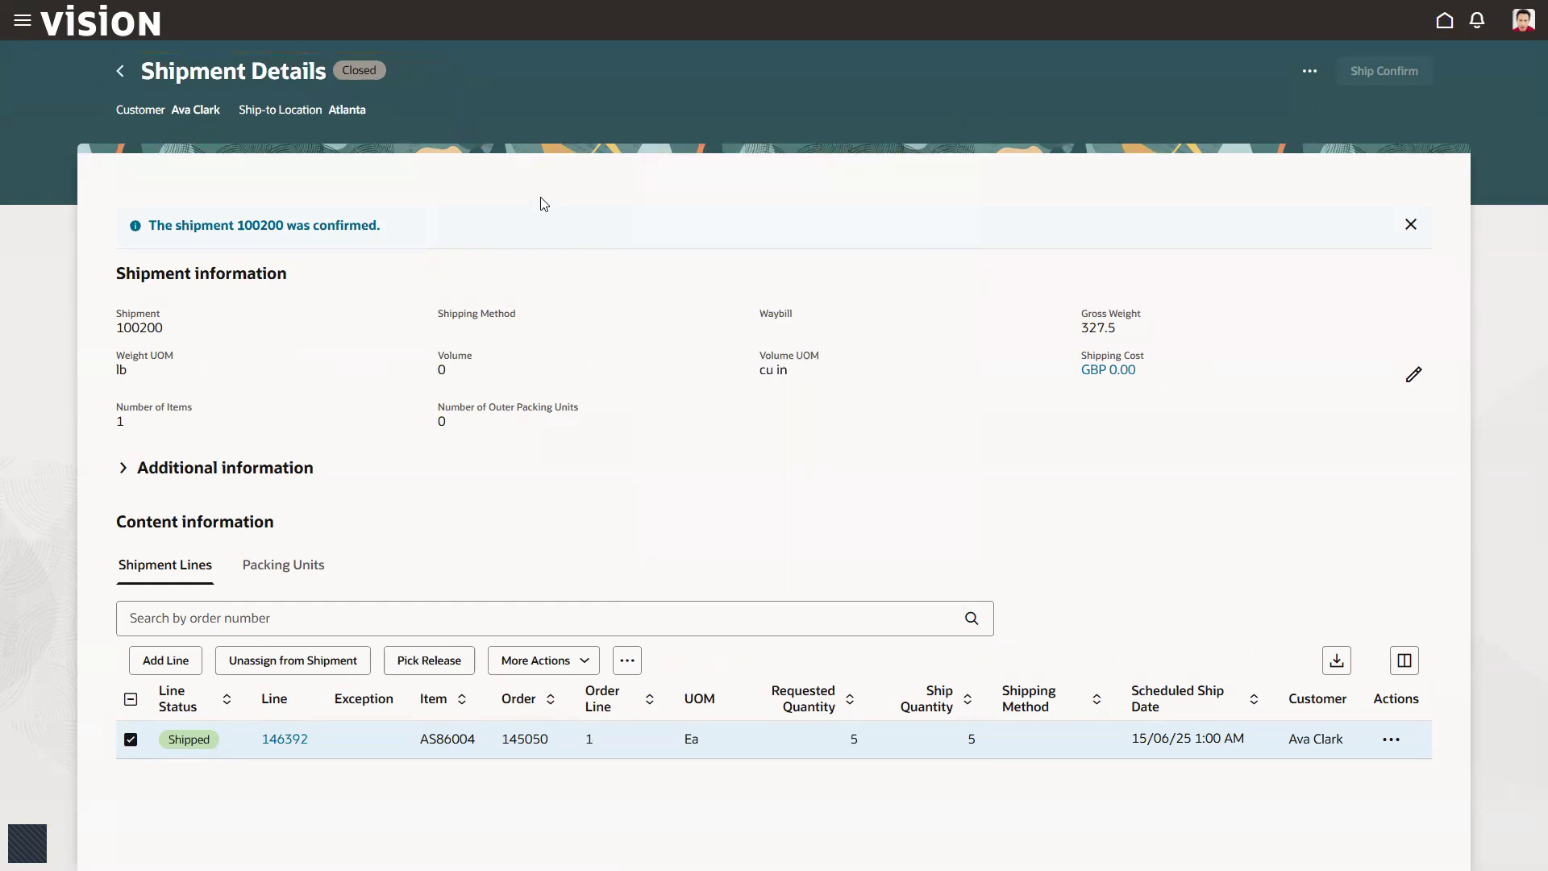
left_click(120, 72)
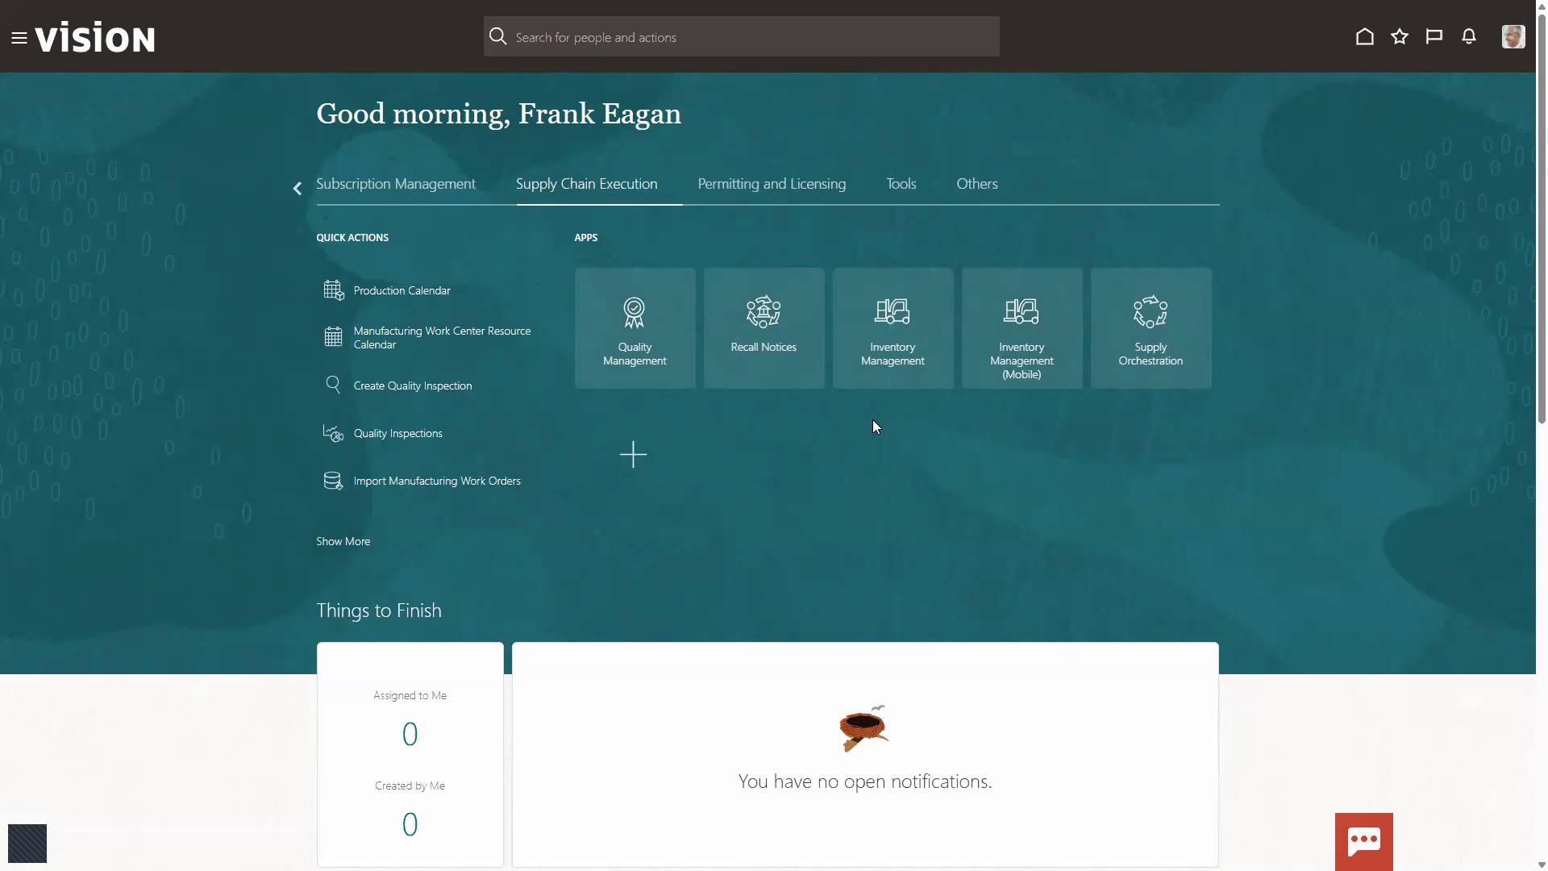
Step: Open Inventory Management and set Atlanta as the organization
left_click(884, 307)
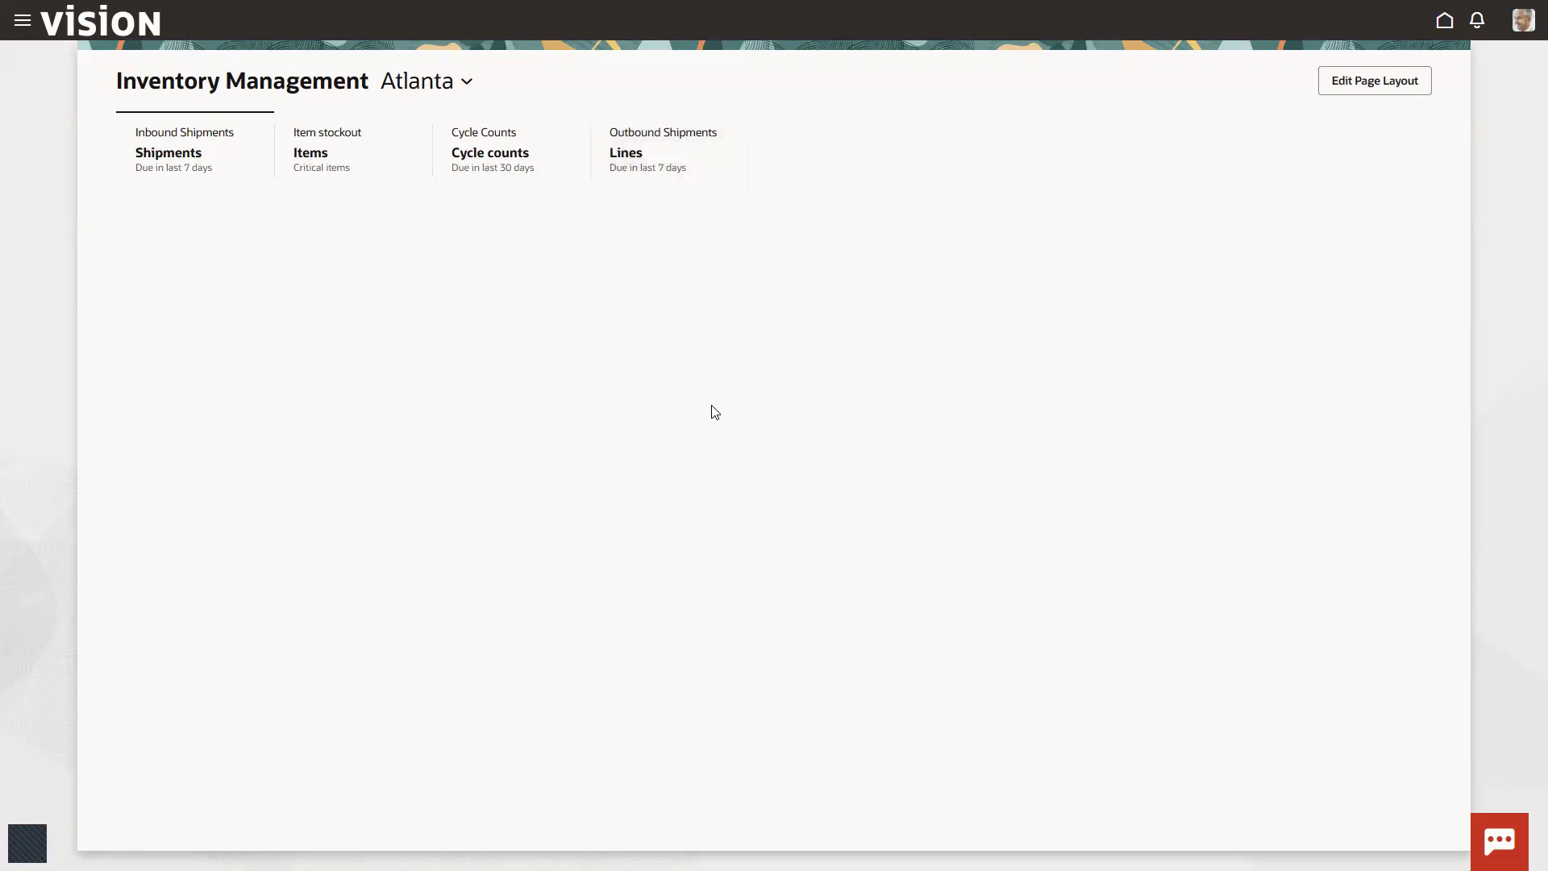
left_click(466, 81)
left_click(201, 159)
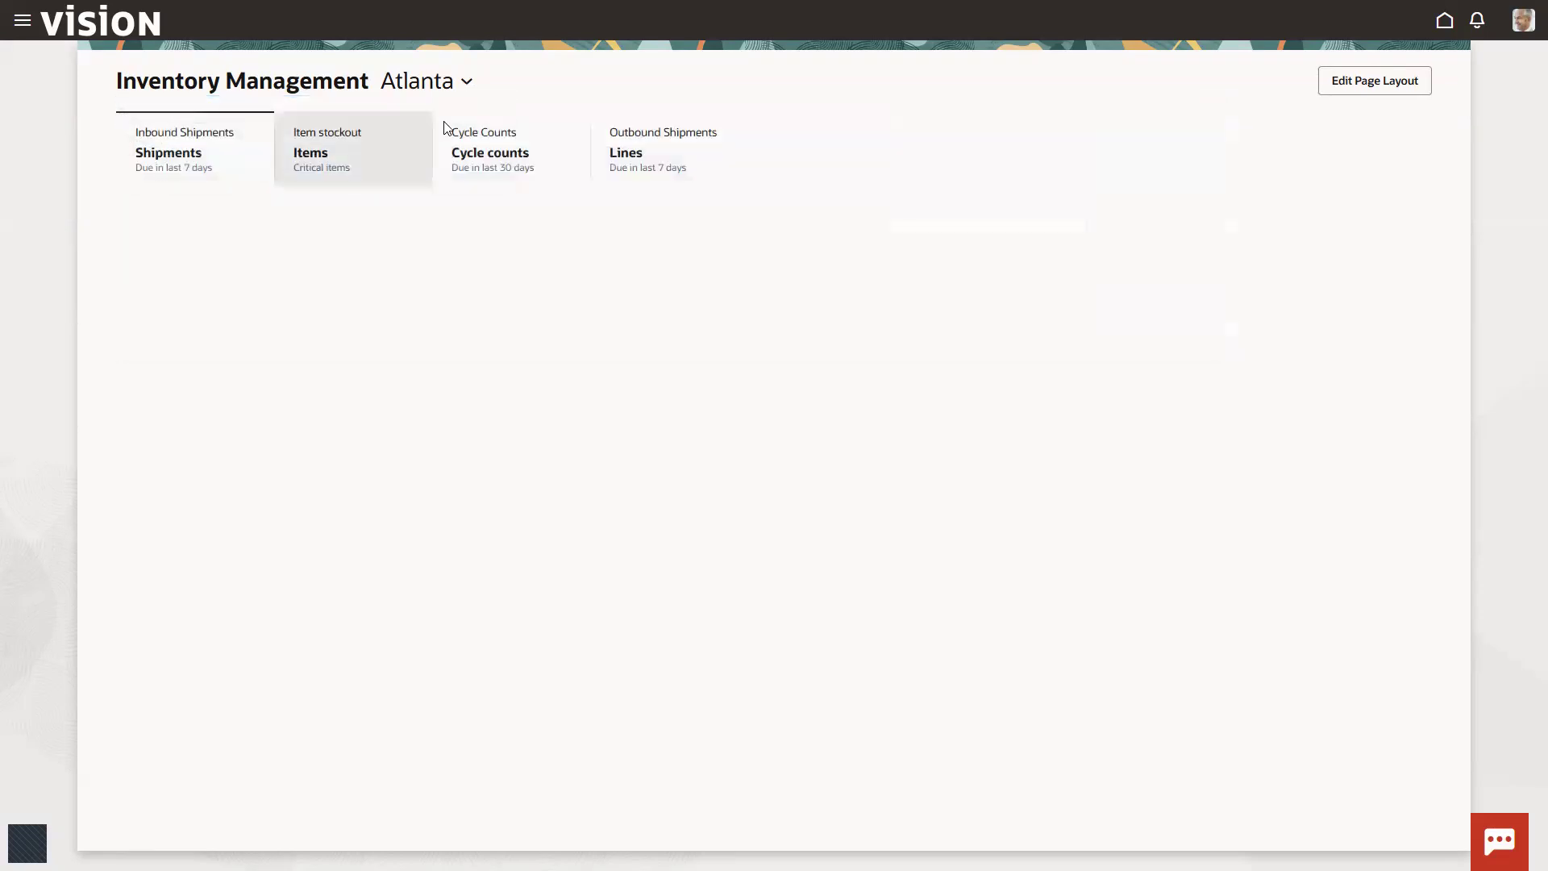
left_click(469, 87)
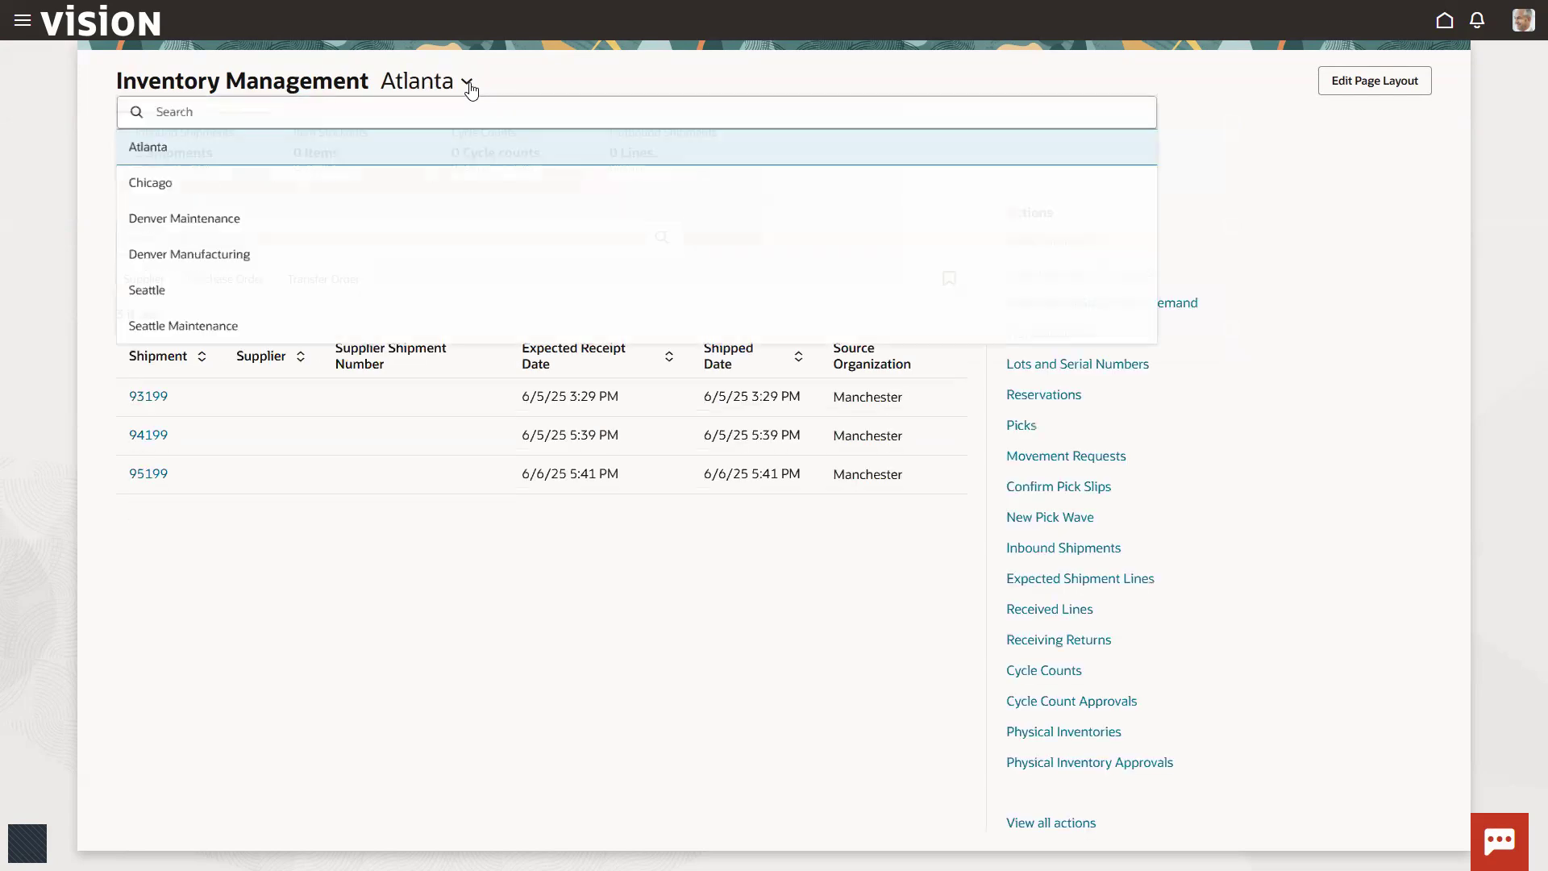
left_click(186, 156)
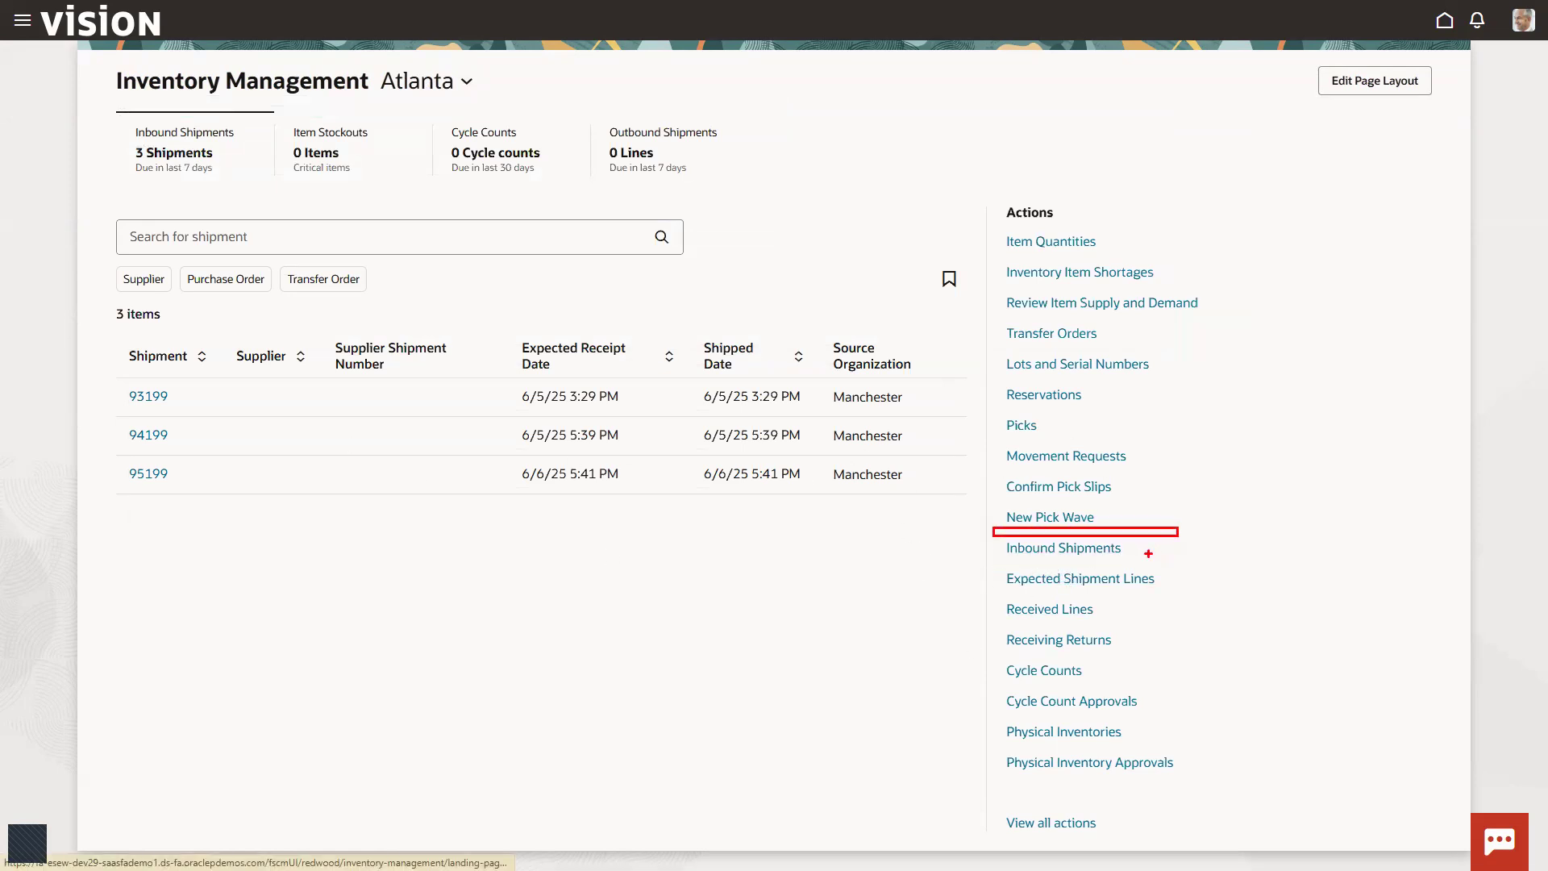
left_click(1062, 549)
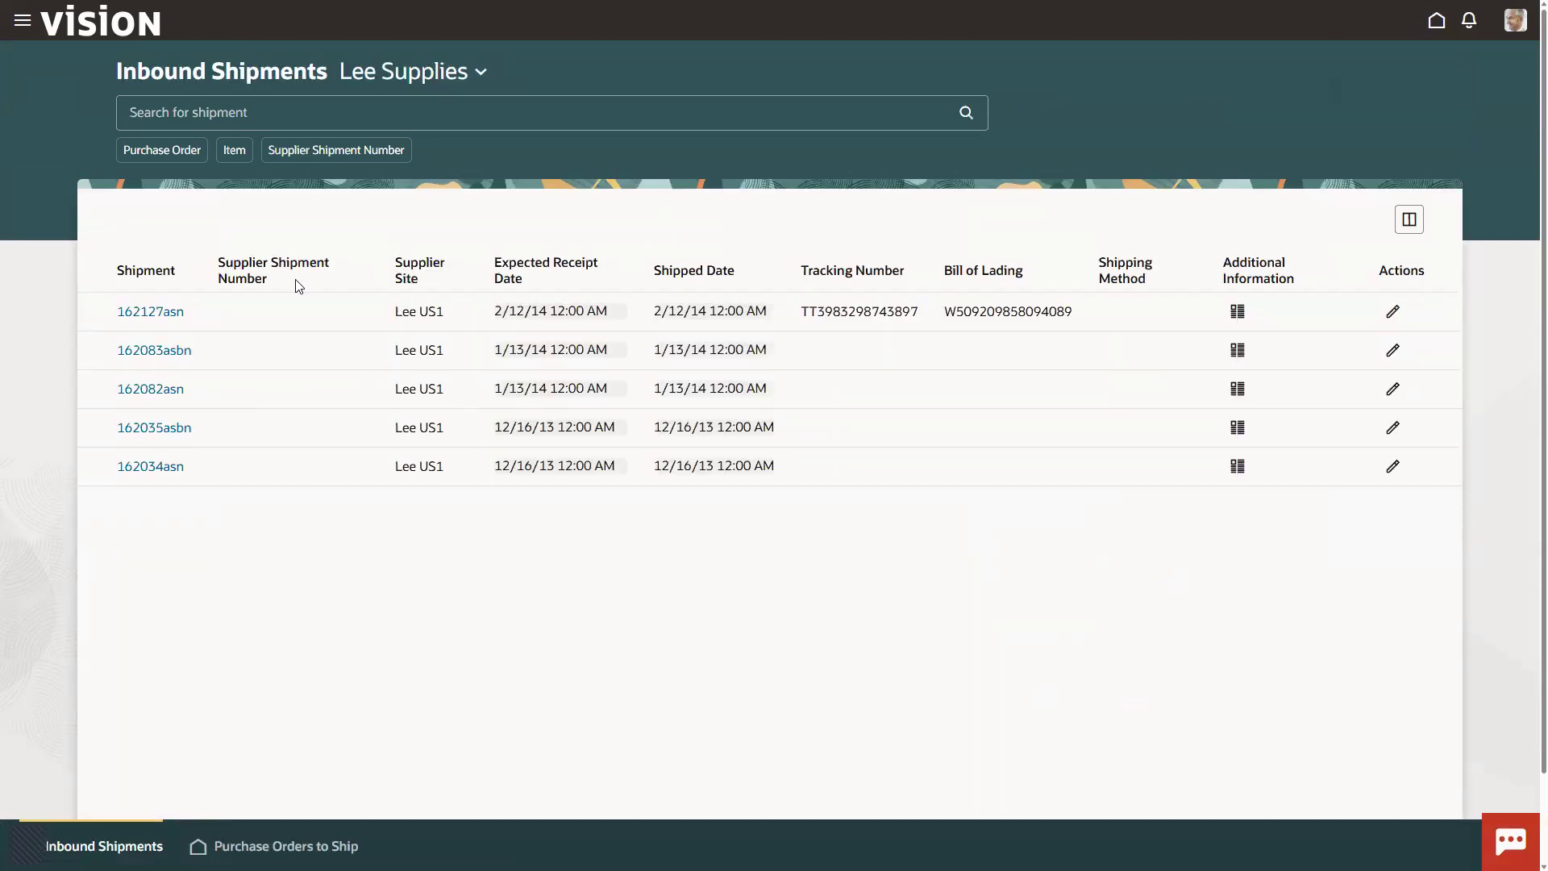
left_click(1436, 26)
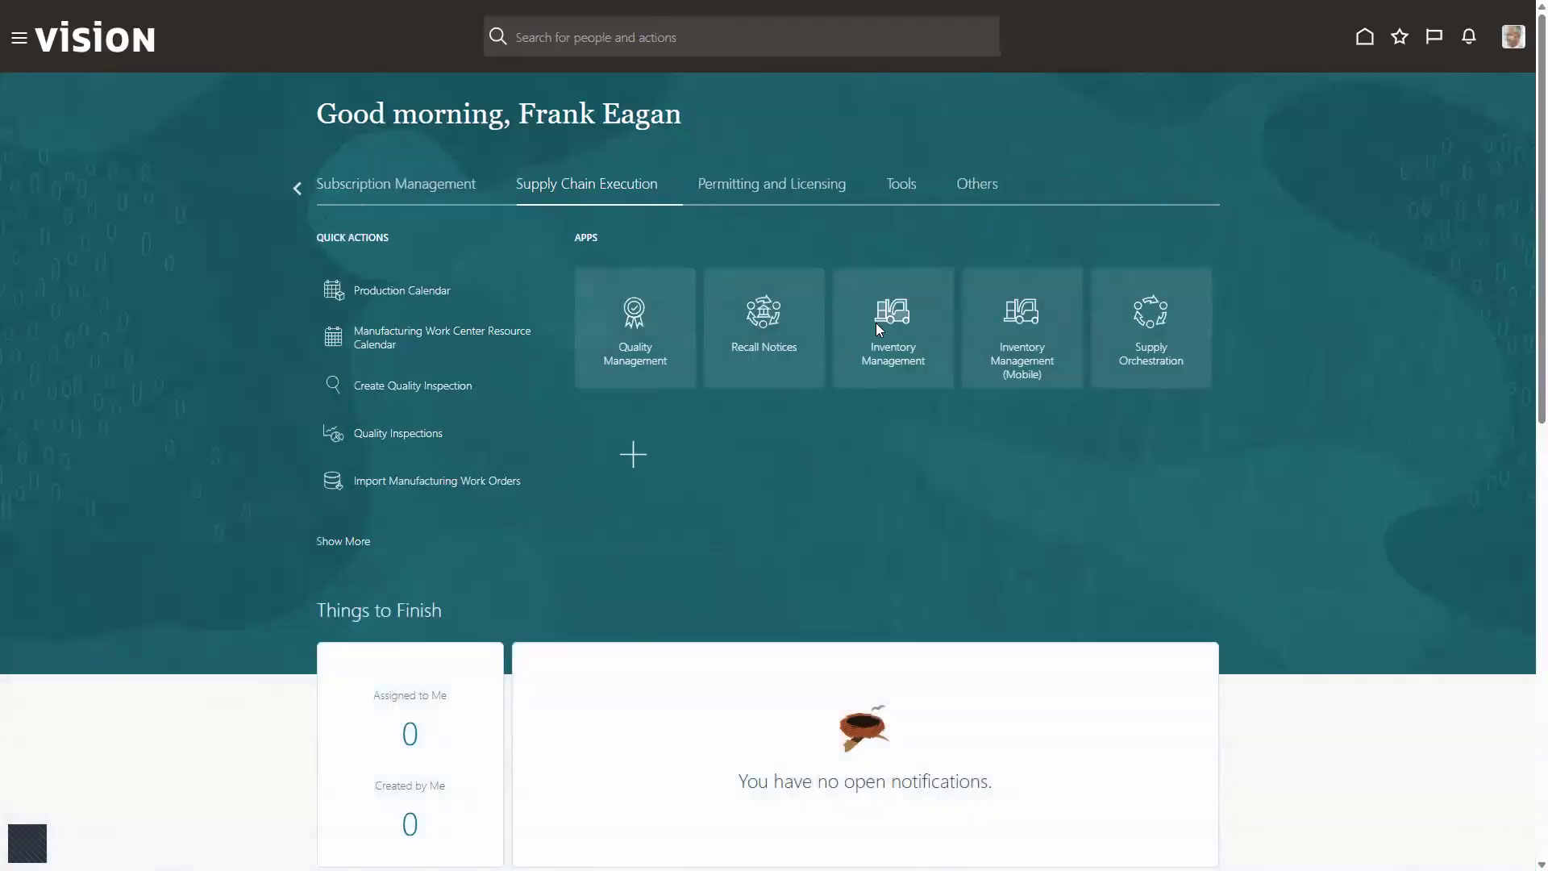
left_click(875, 323)
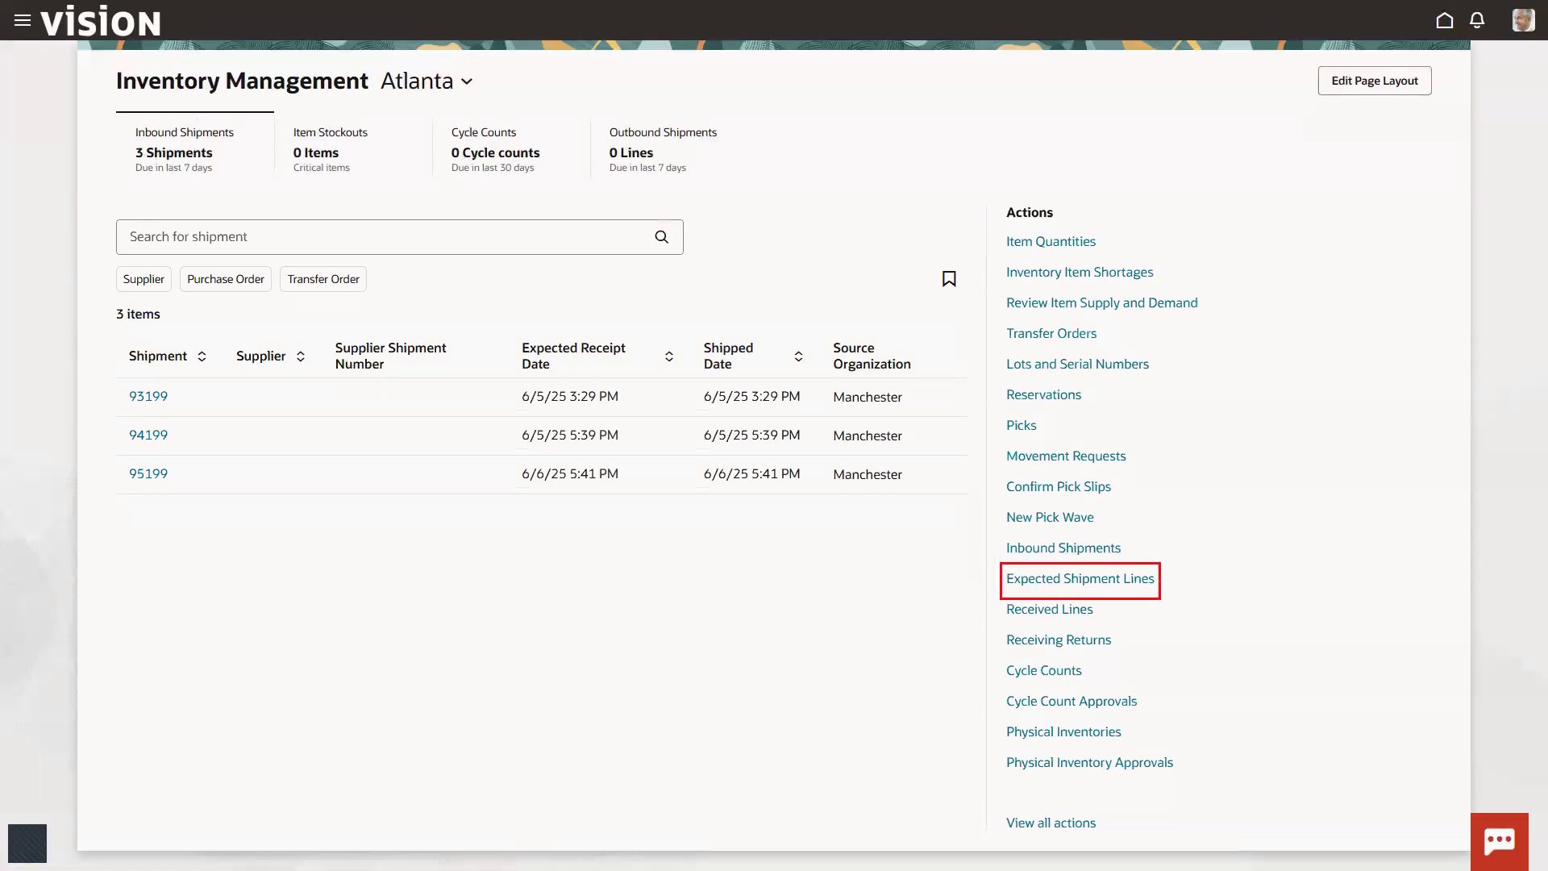
Step: Open Atlanta's expected shipment lines and remove the due date filter so that lines with any due date are listed
left_click(1094, 581)
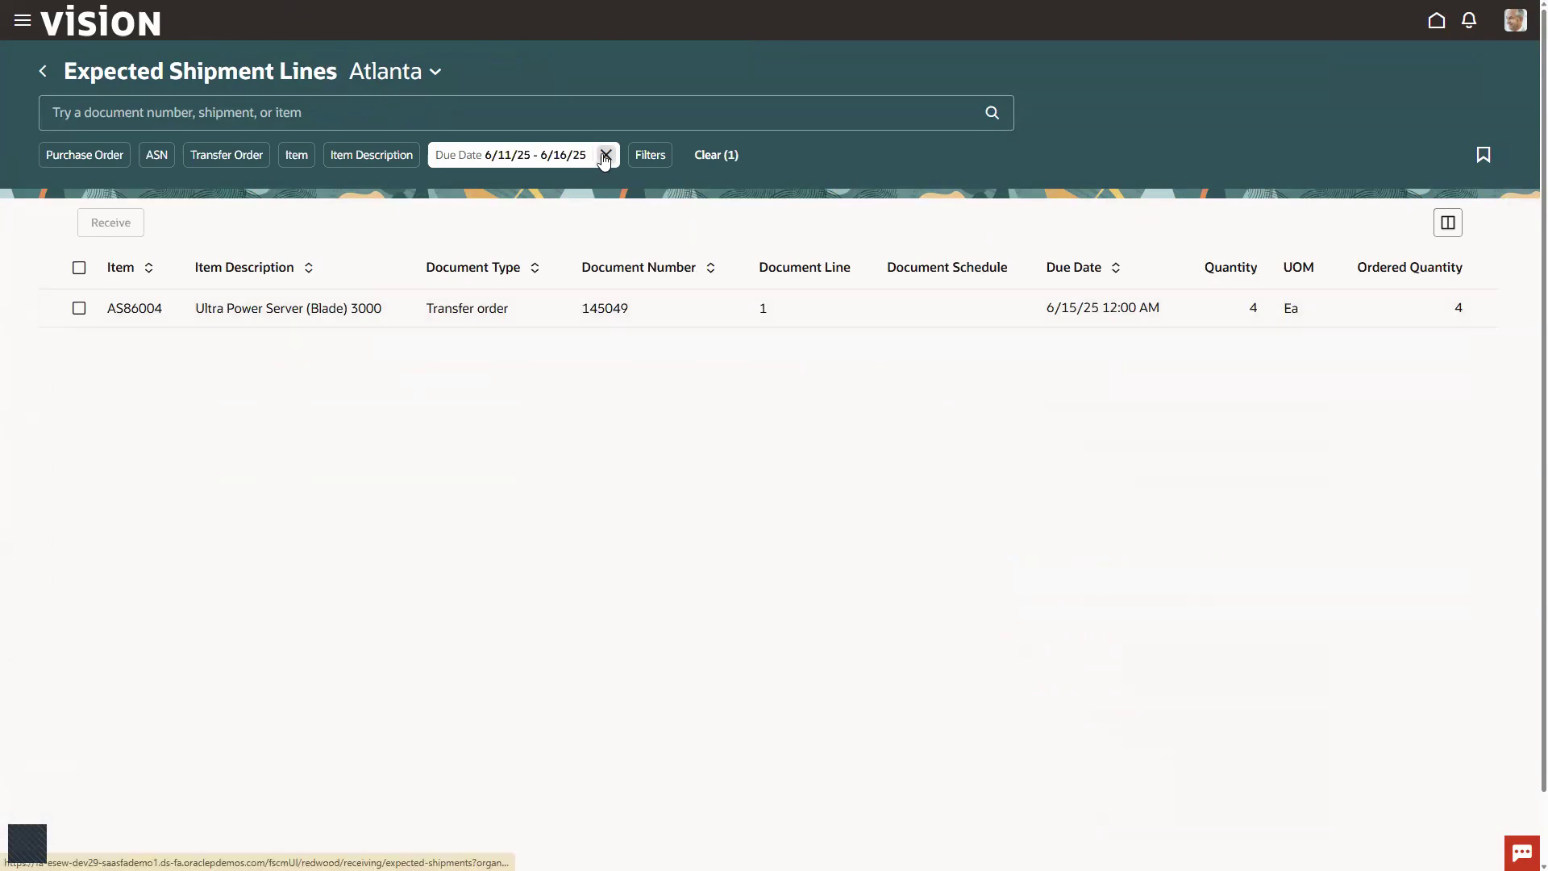
left_click(550, 158)
left_click(570, 234)
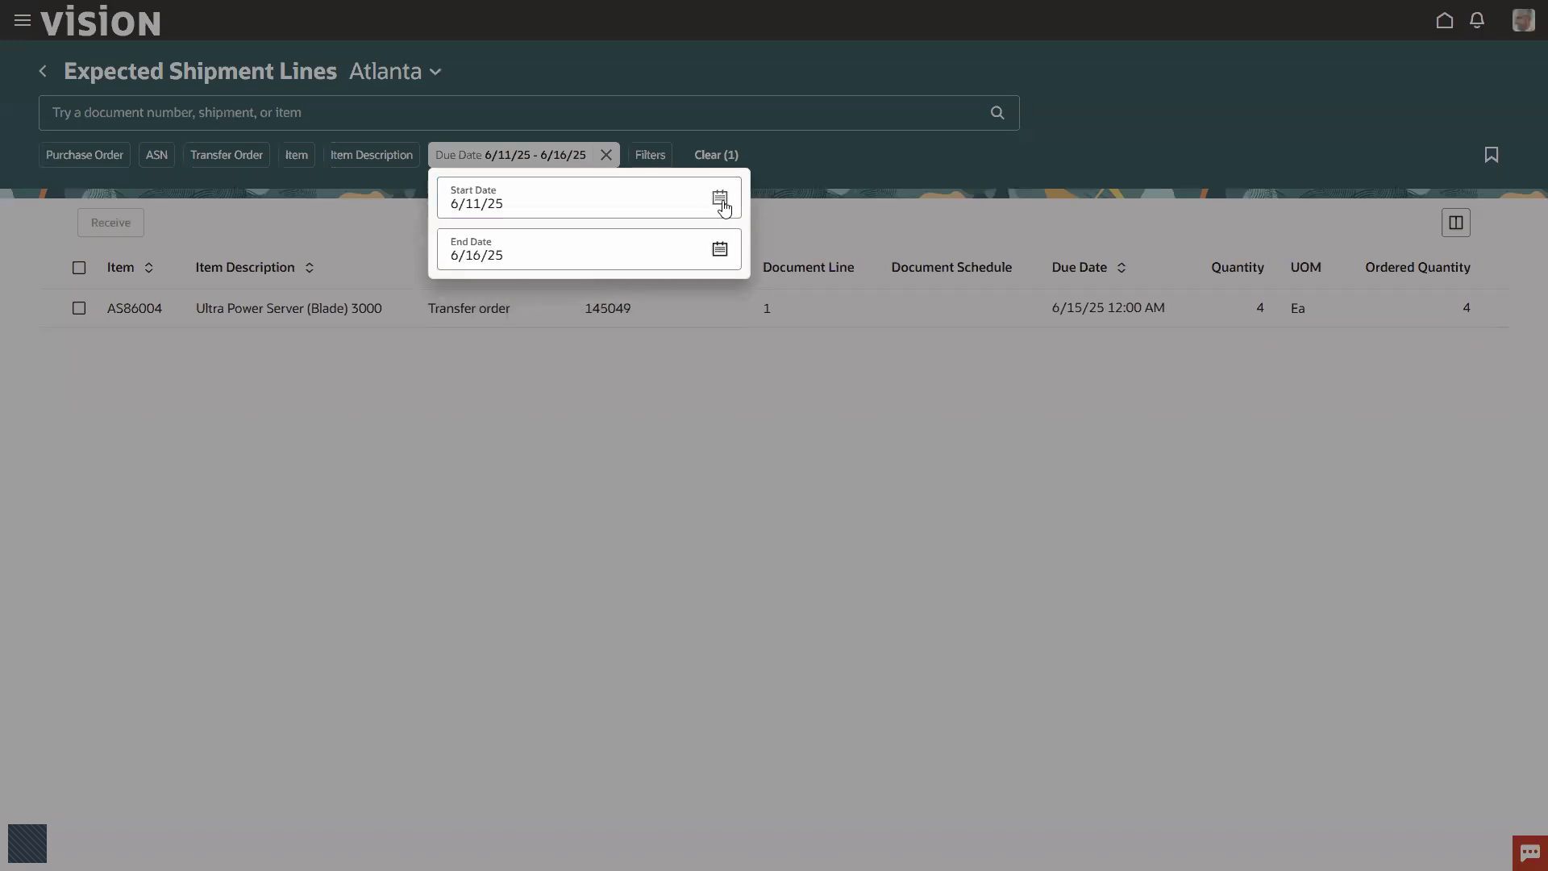
left_click(718, 250)
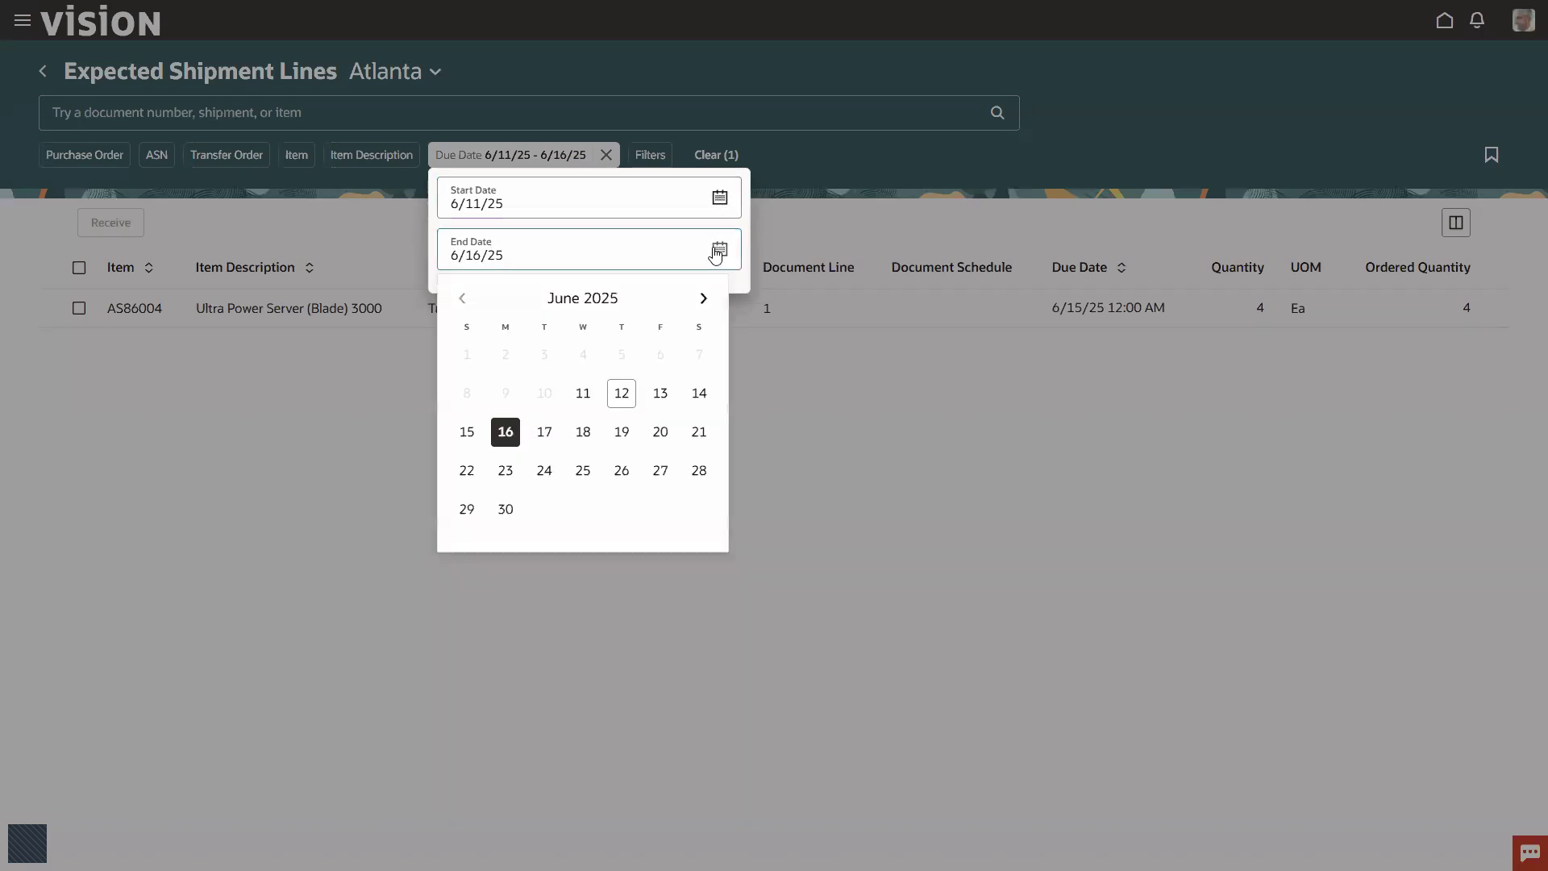
left_click(543, 431)
left_click(578, 389)
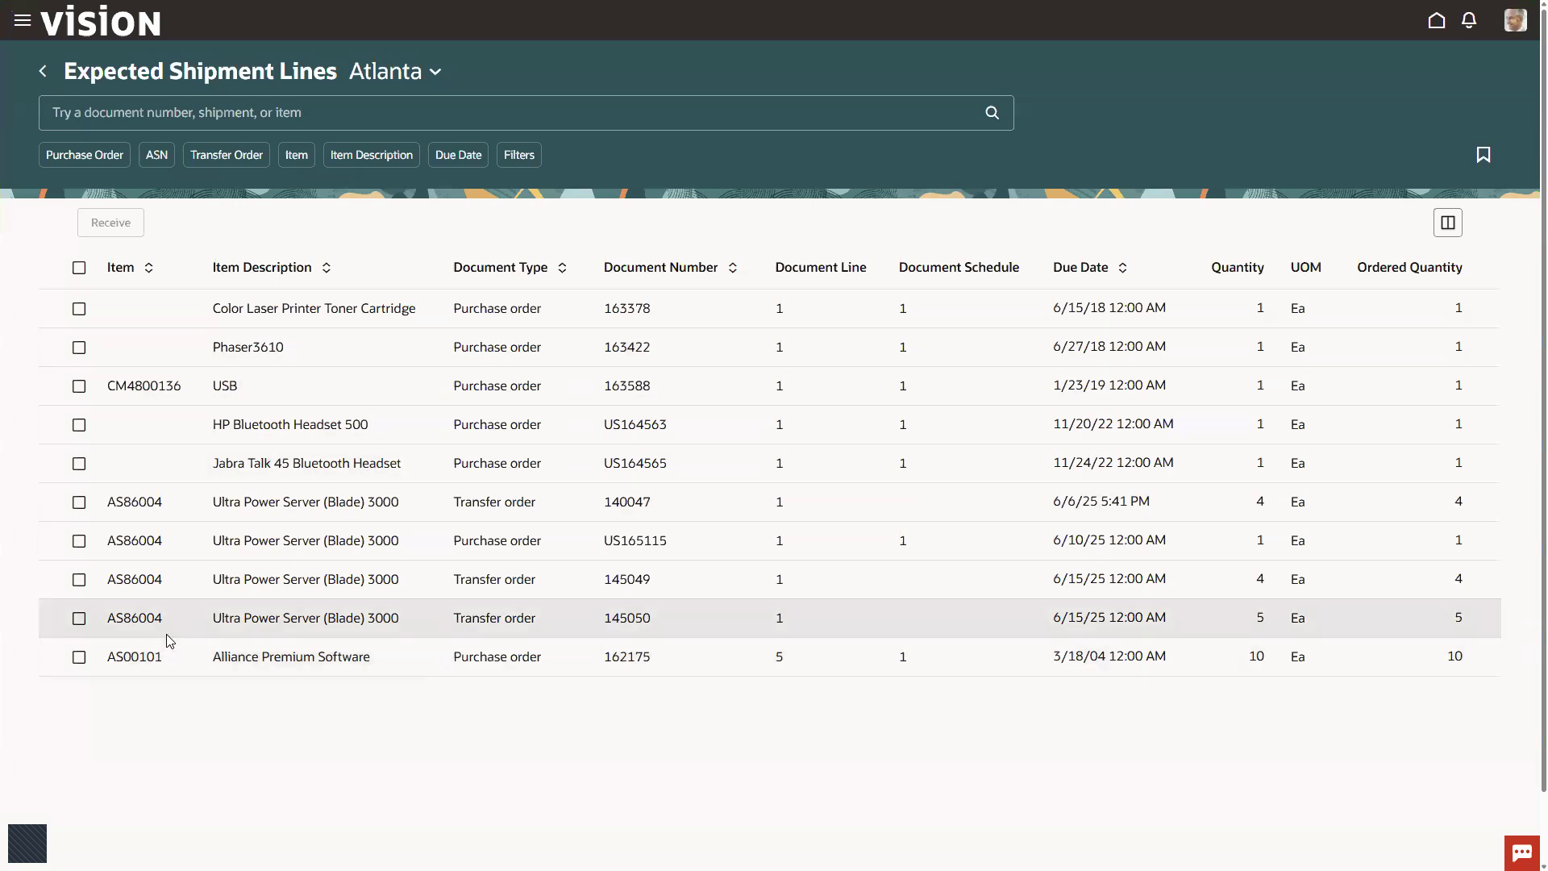
Step: Select the AS86004 transfer order line with quantity 5 and start receiving it
mouse_move(61, 600)
left_mouse_down()
mouse_move(251, 655)
mouse_move(1042, 646)
left_mouse_up()
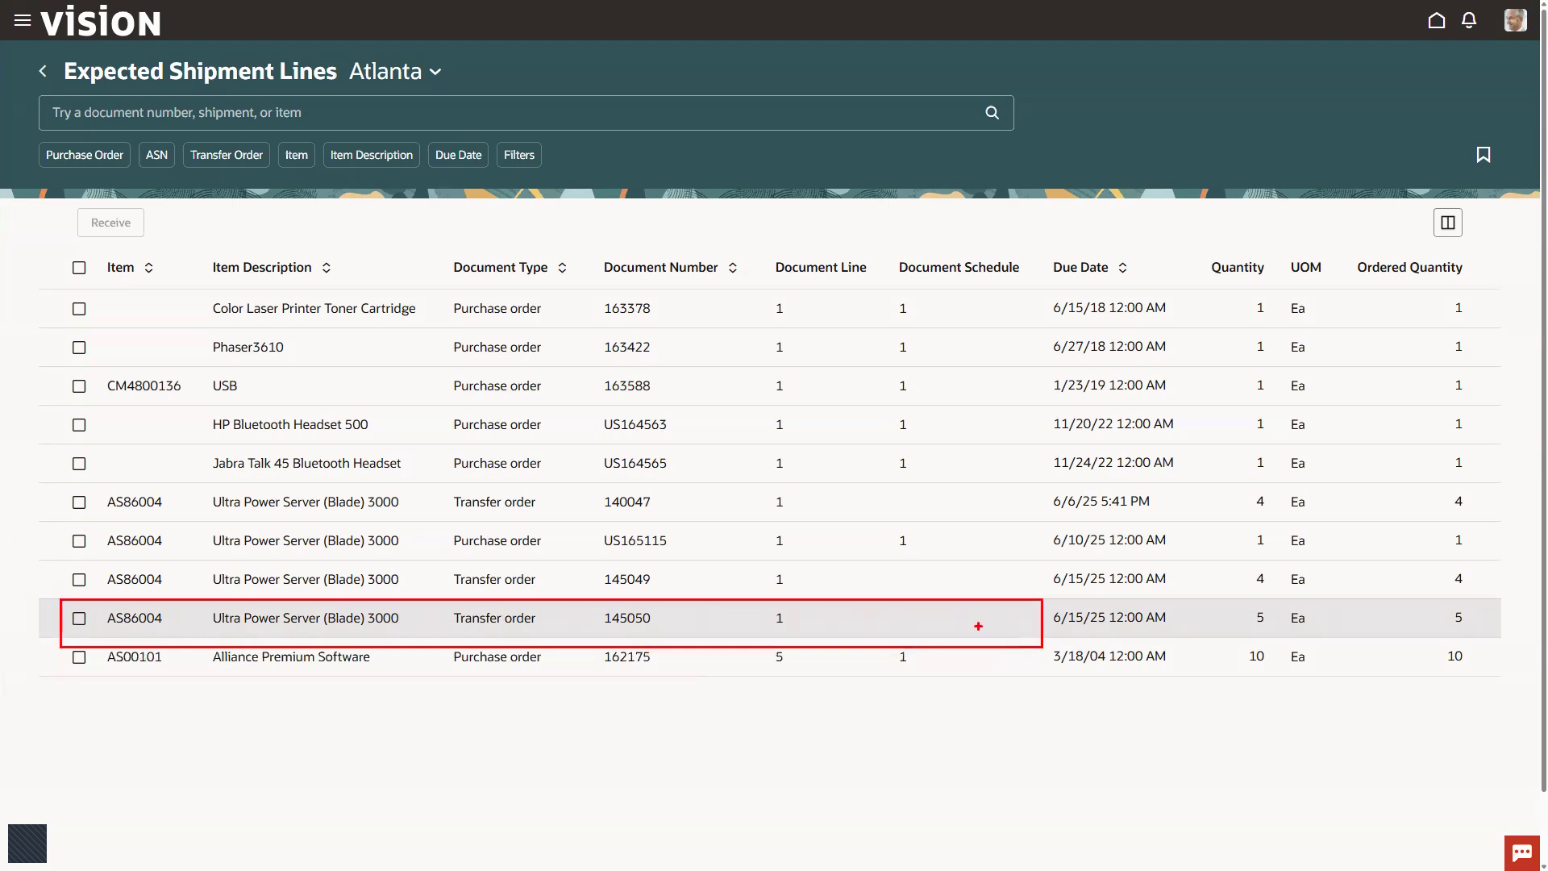
key("Escape")
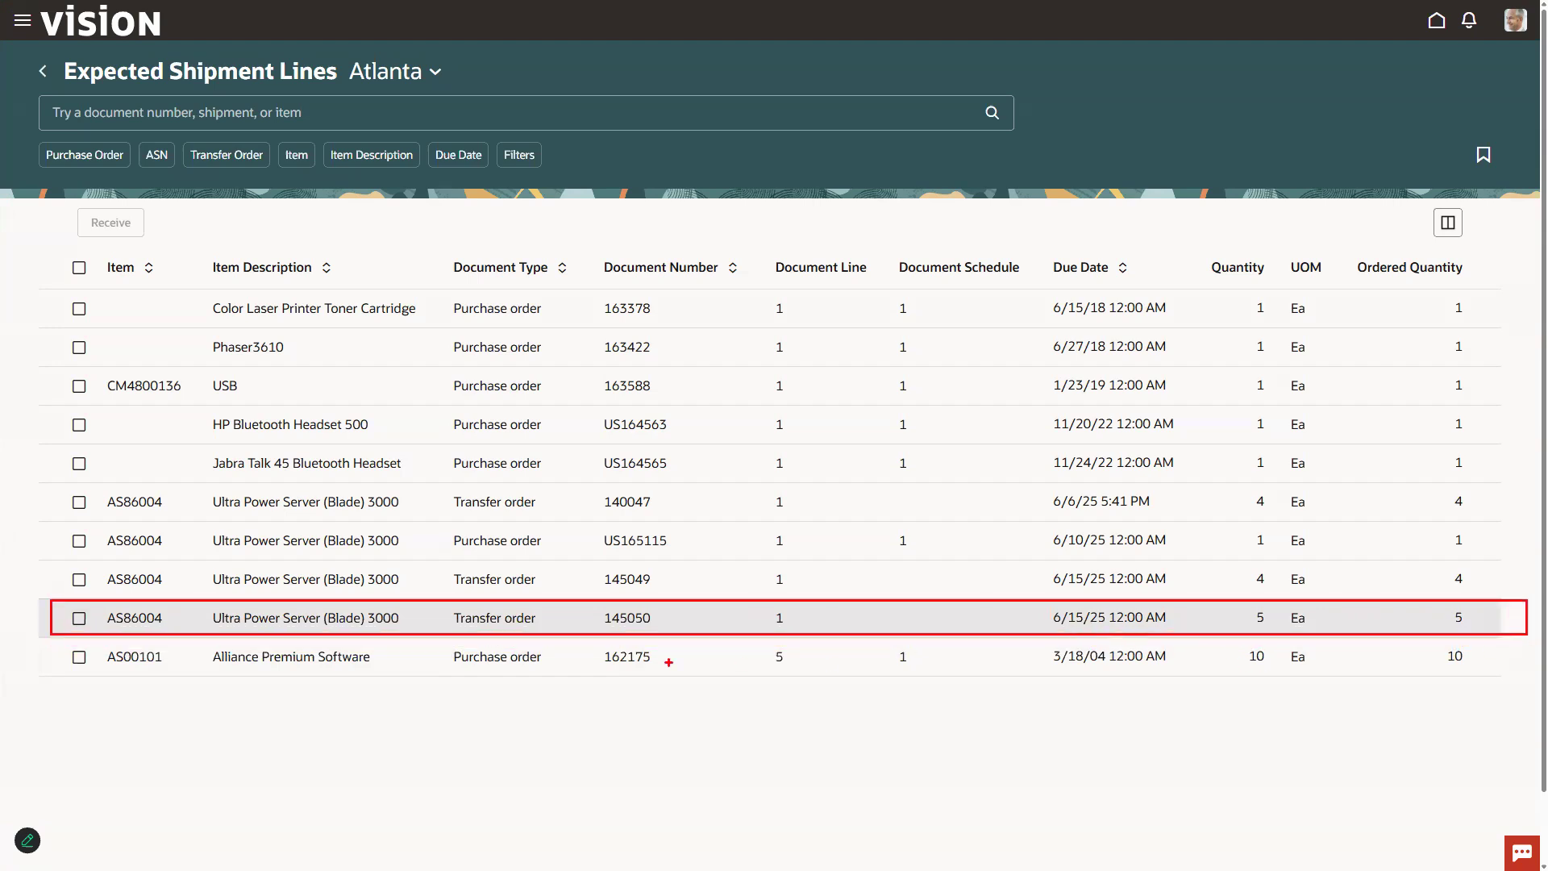
left_click(79, 618)
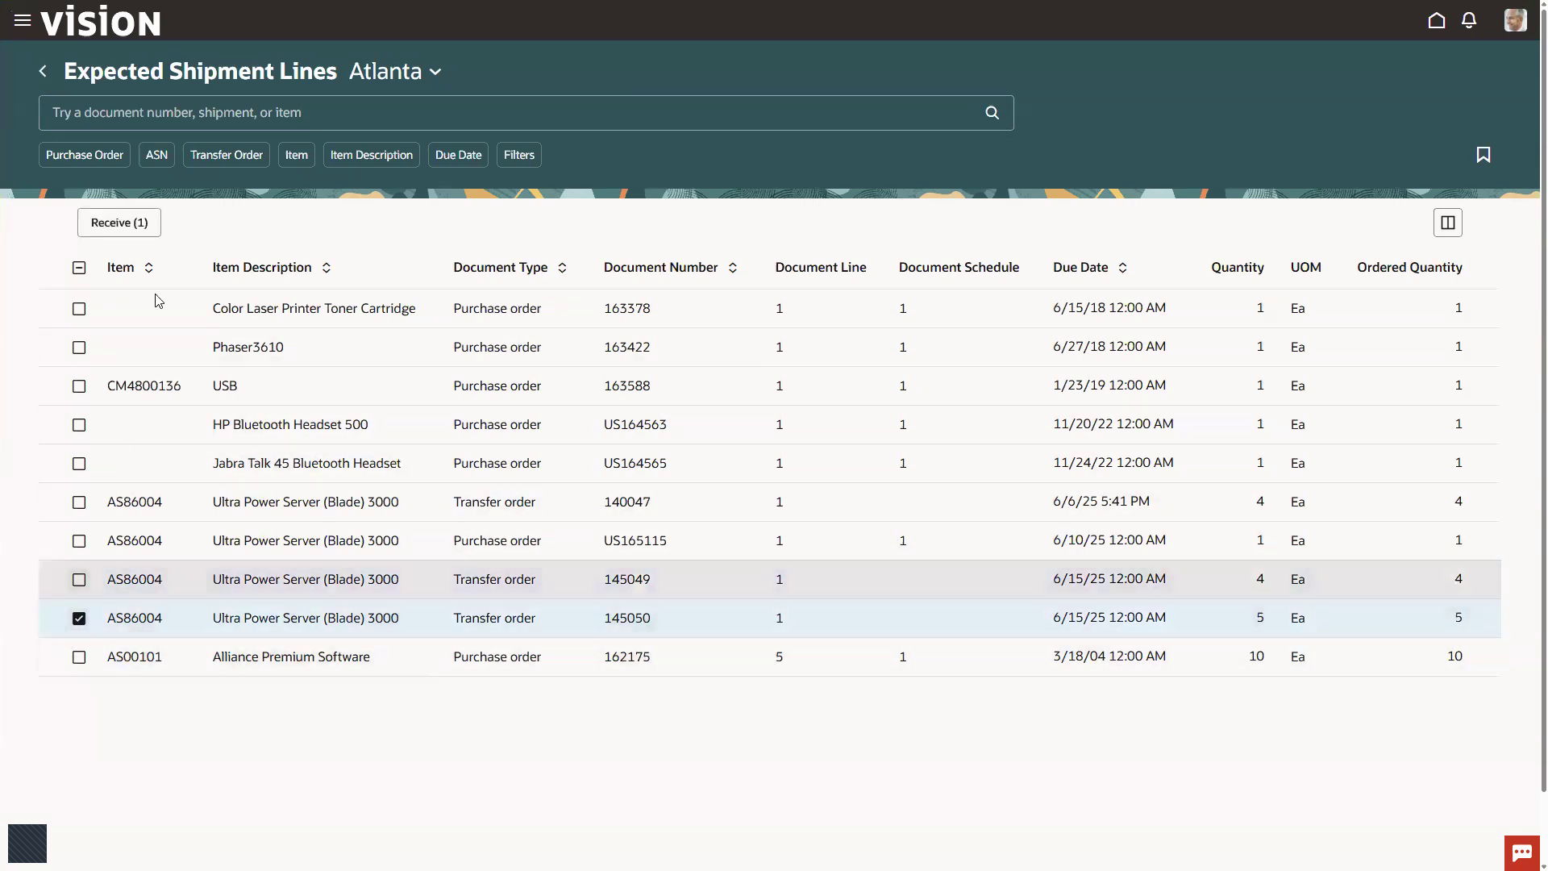
left_click(150, 231)
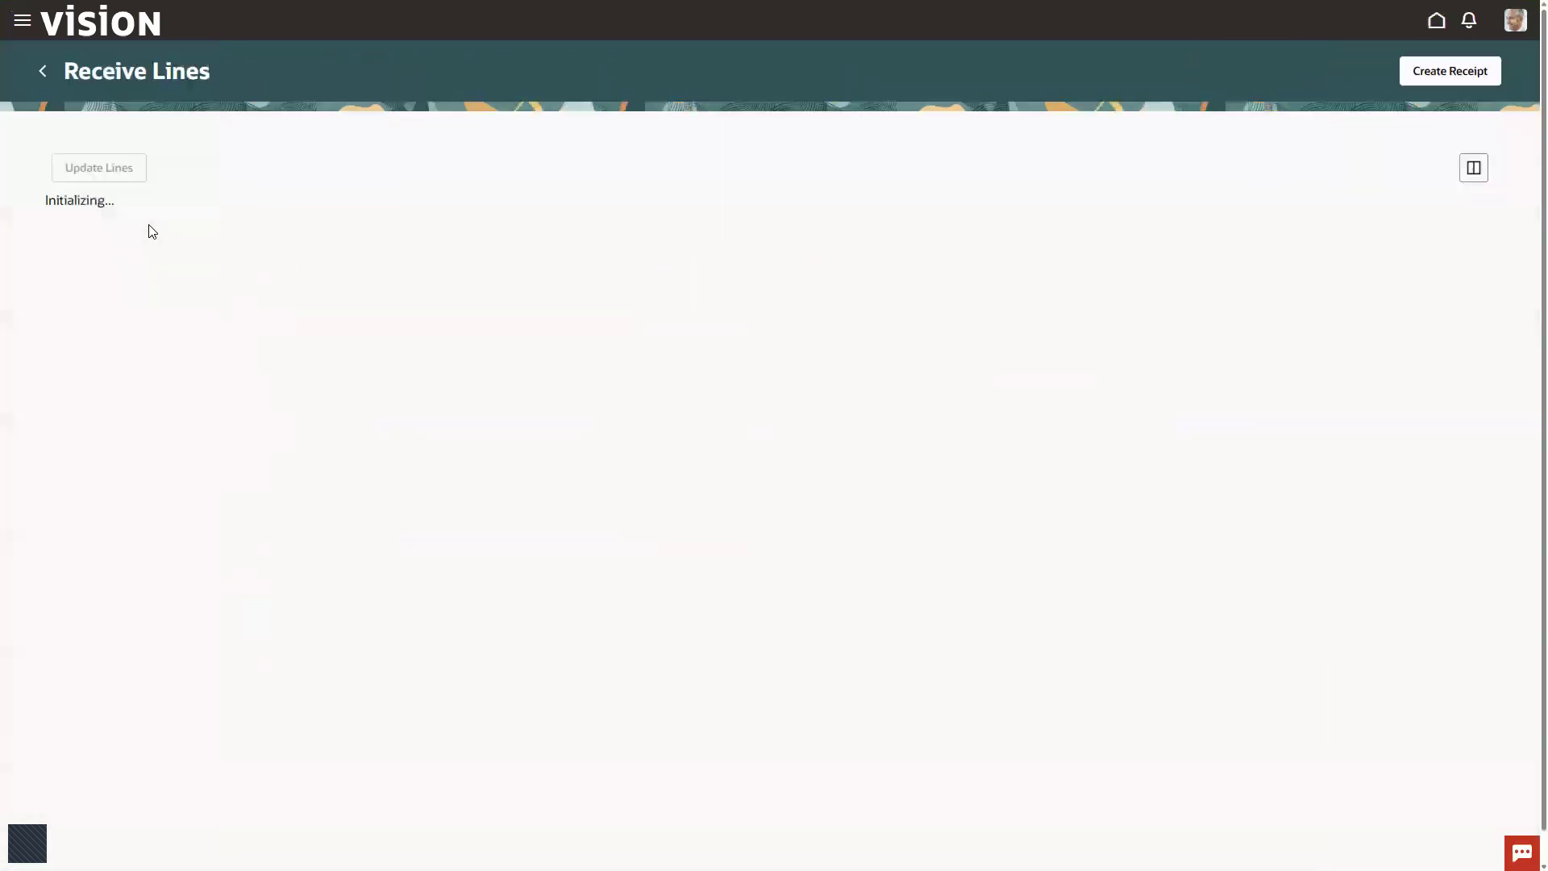
Step: Check the source organization, destination type and subinventory of the AS86004 line, and create and submit its receipt
left_click(53, 247)
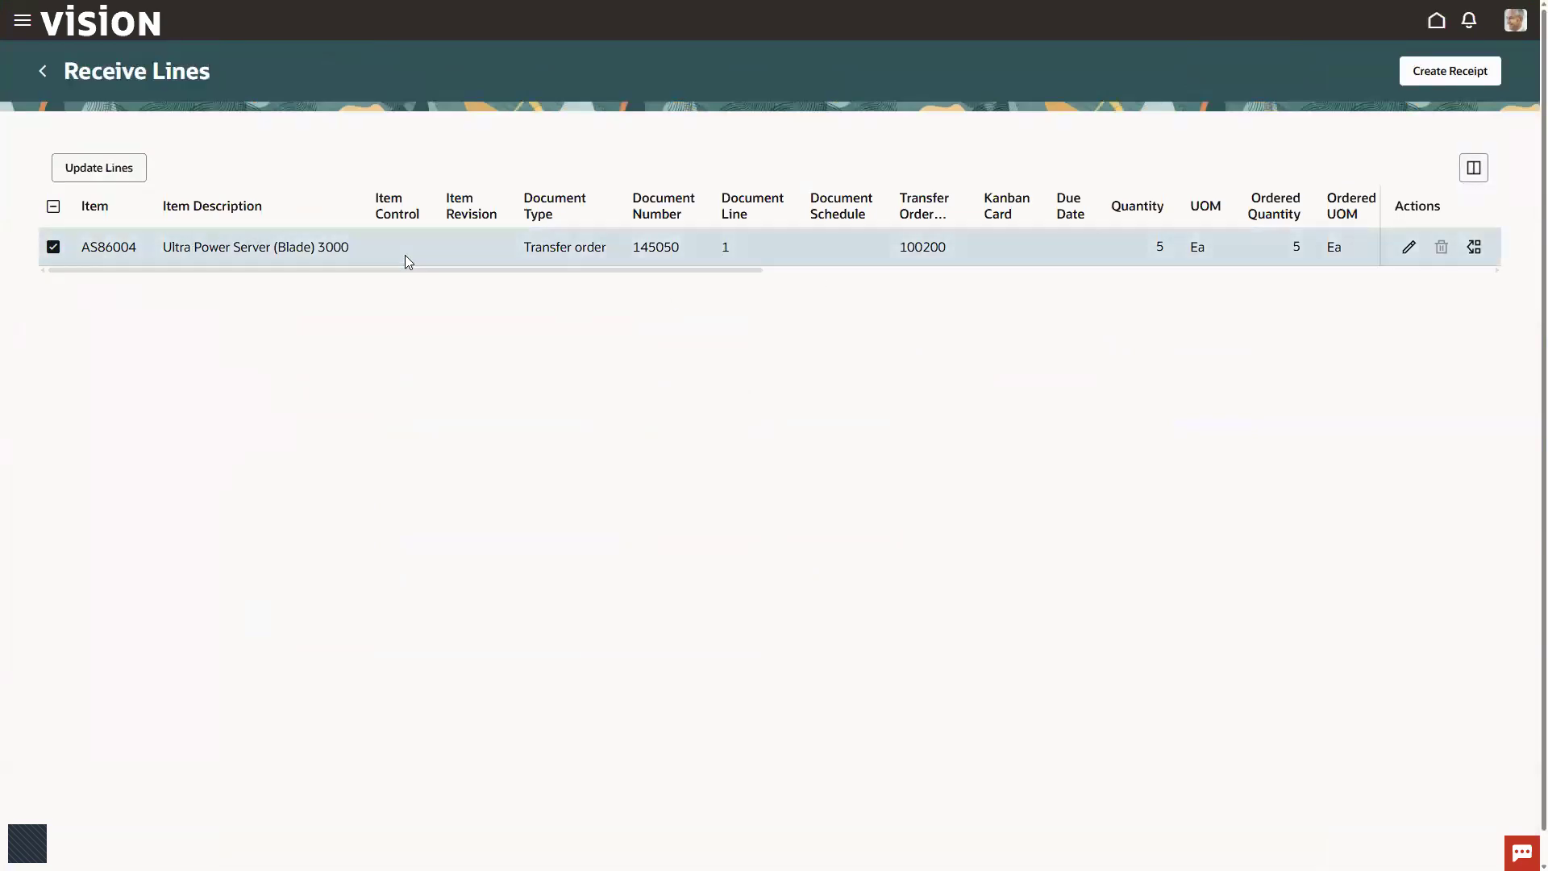
left_click_drag(698, 272, 1019, 312)
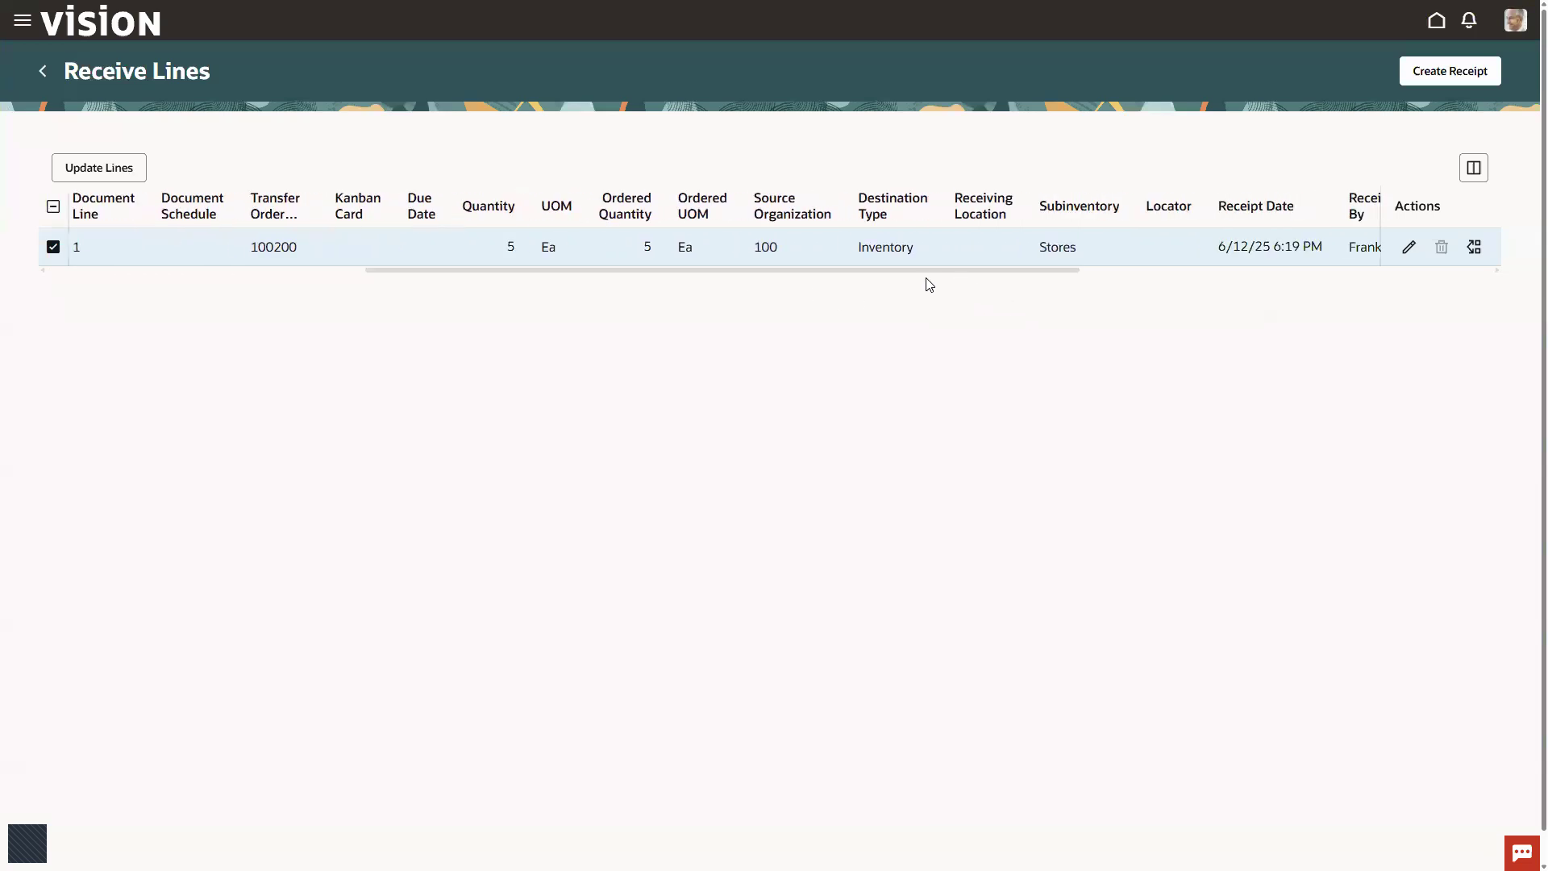
mouse_move(854, 179)
left_mouse_down()
mouse_move(982, 285)
mouse_move(1166, 288)
left_mouse_up()
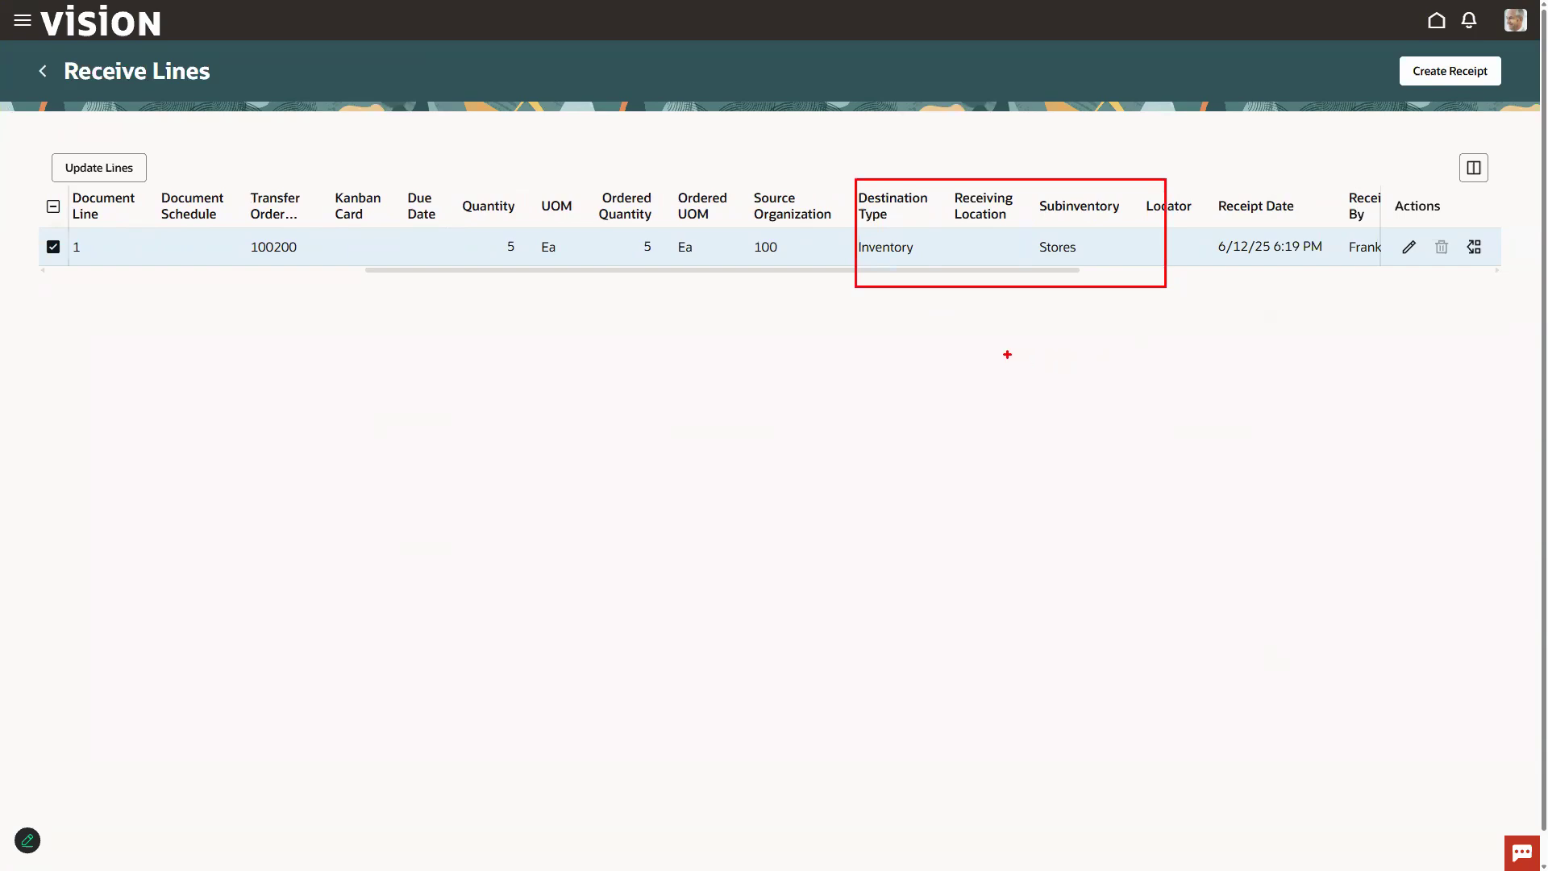
left_click_drag(733, 181, 873, 276)
key("Escape")
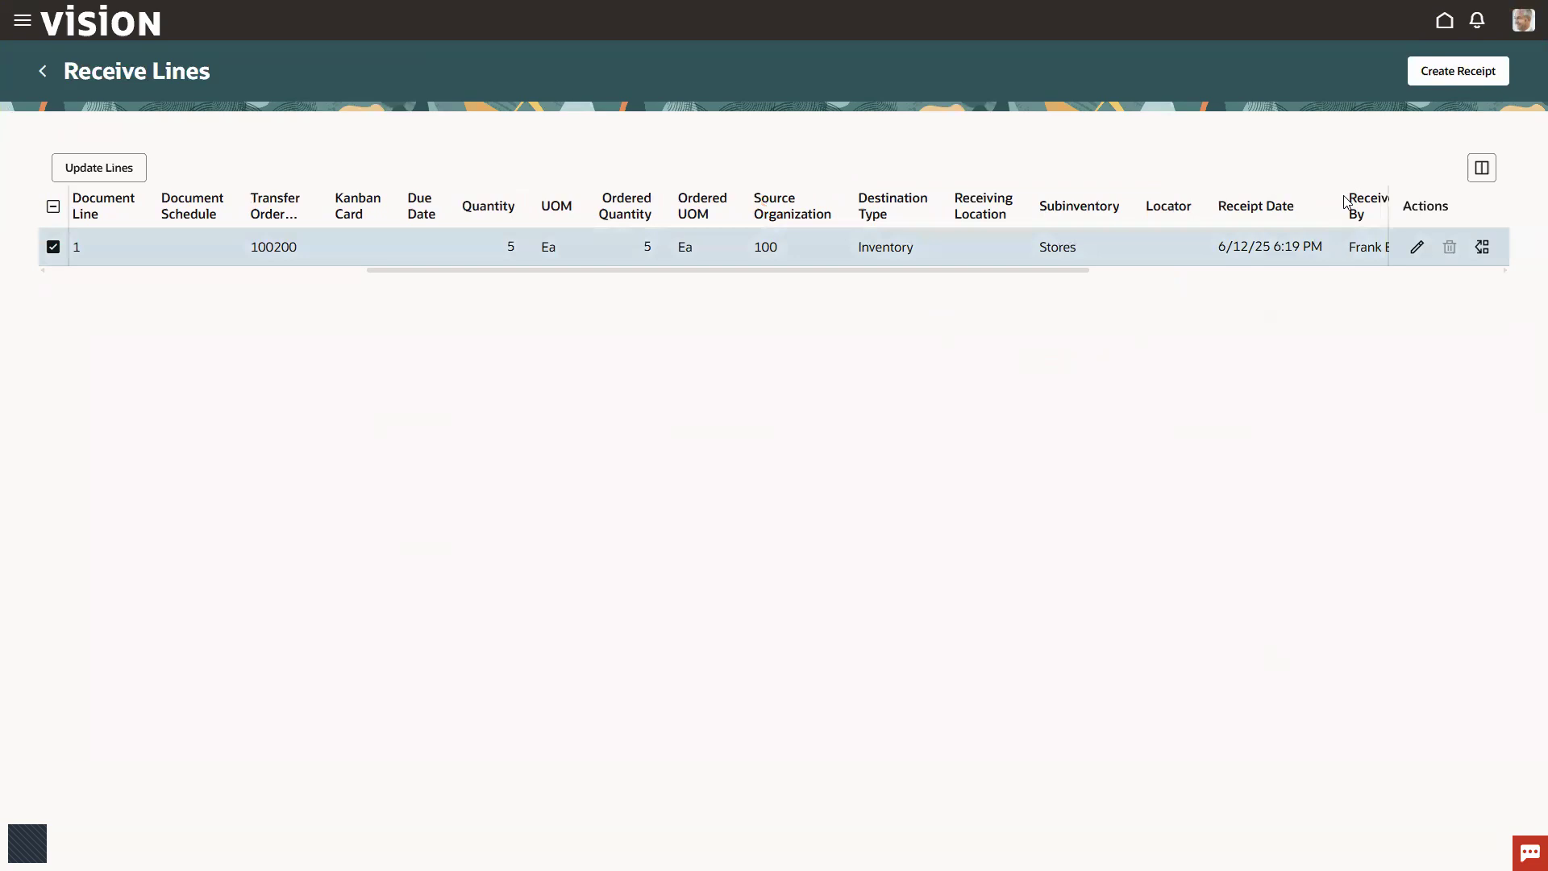
left_click(1448, 73)
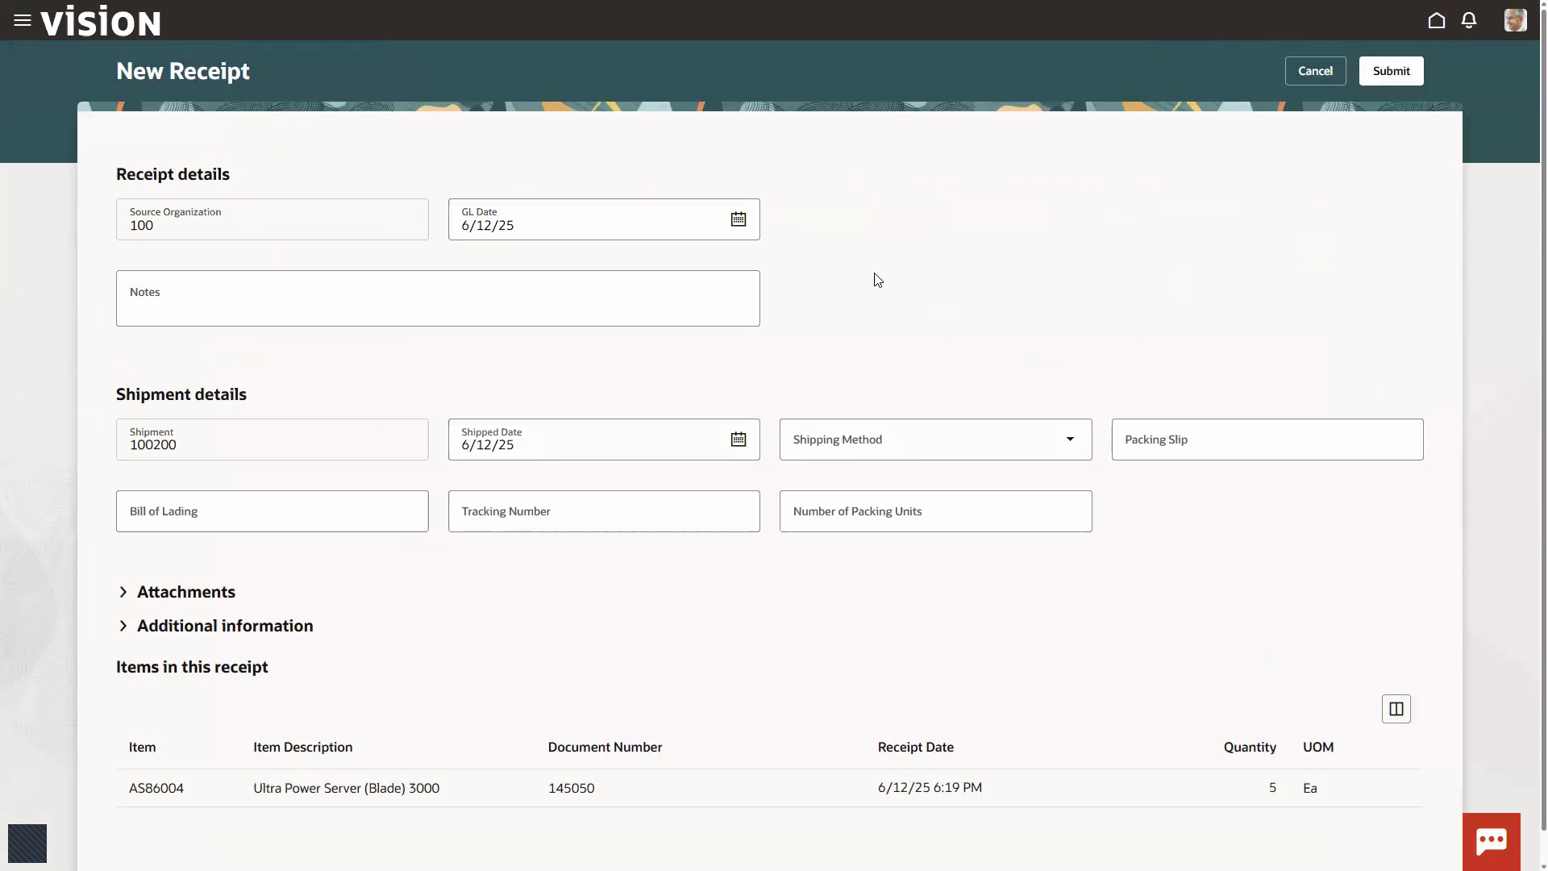
left_click(1390, 71)
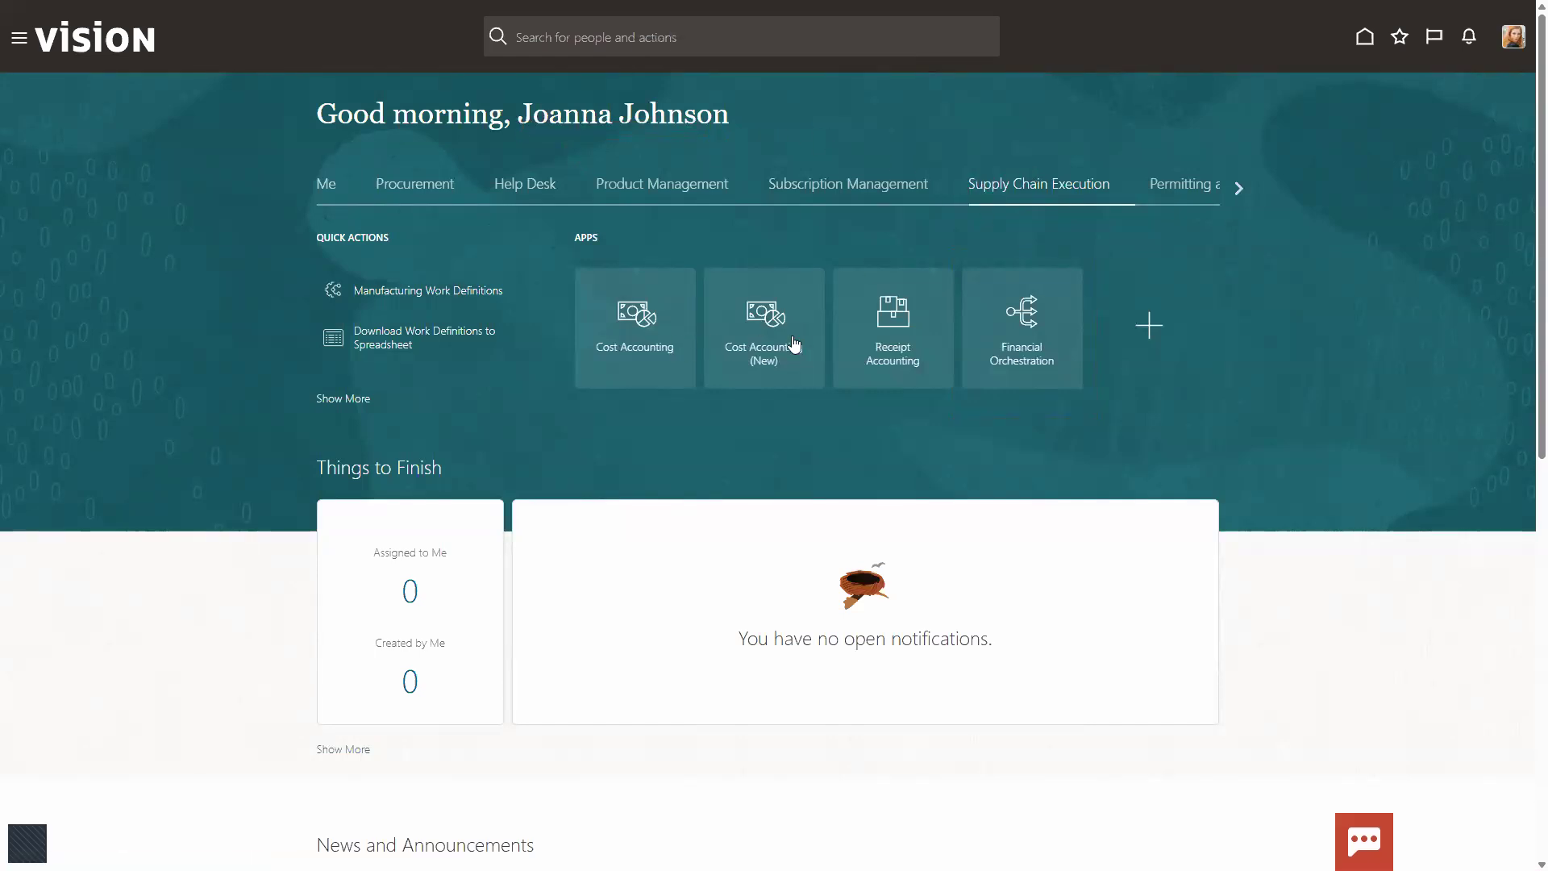
Step: Open Financial Orchestration and go to the Monitor Financial Orchestration Execution task
left_click(1025, 326)
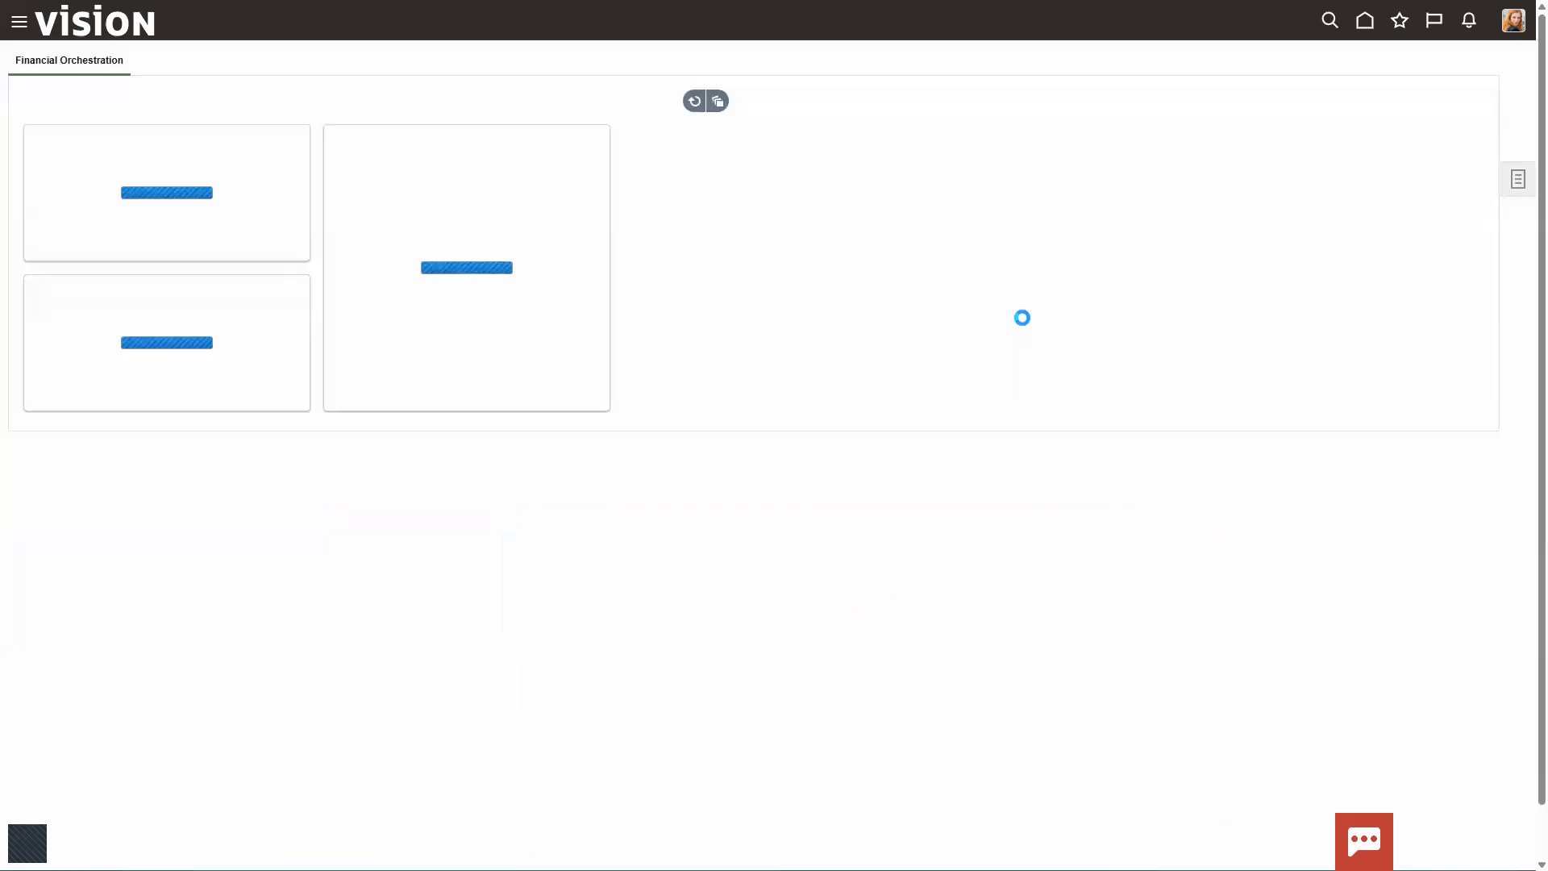
left_click(1519, 182)
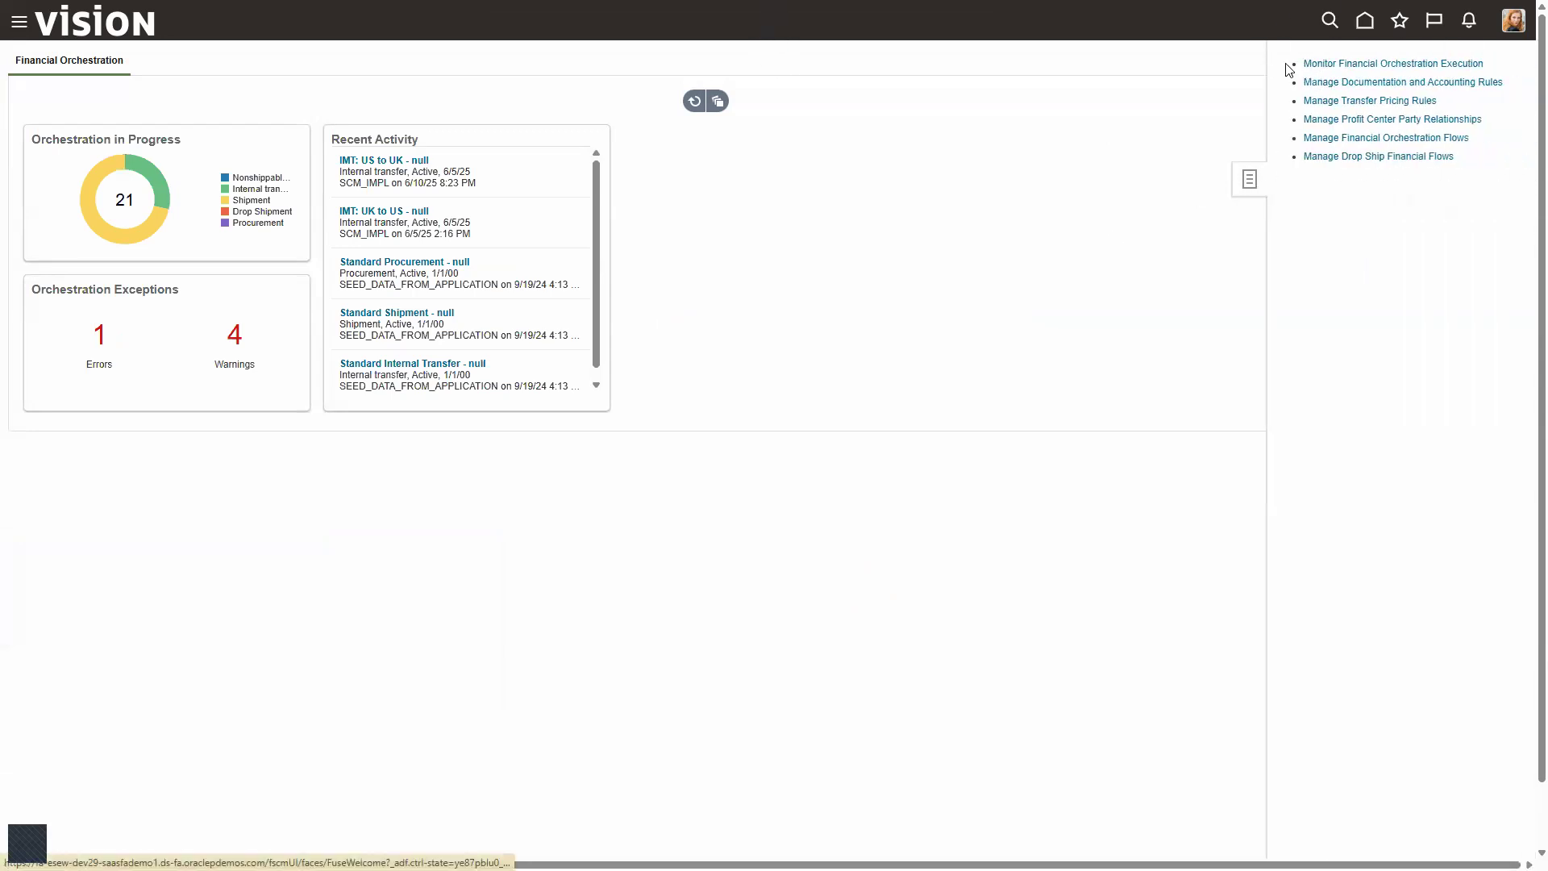
key("ctrl+2")
left_click_drag(1286, 54, 1546, 77)
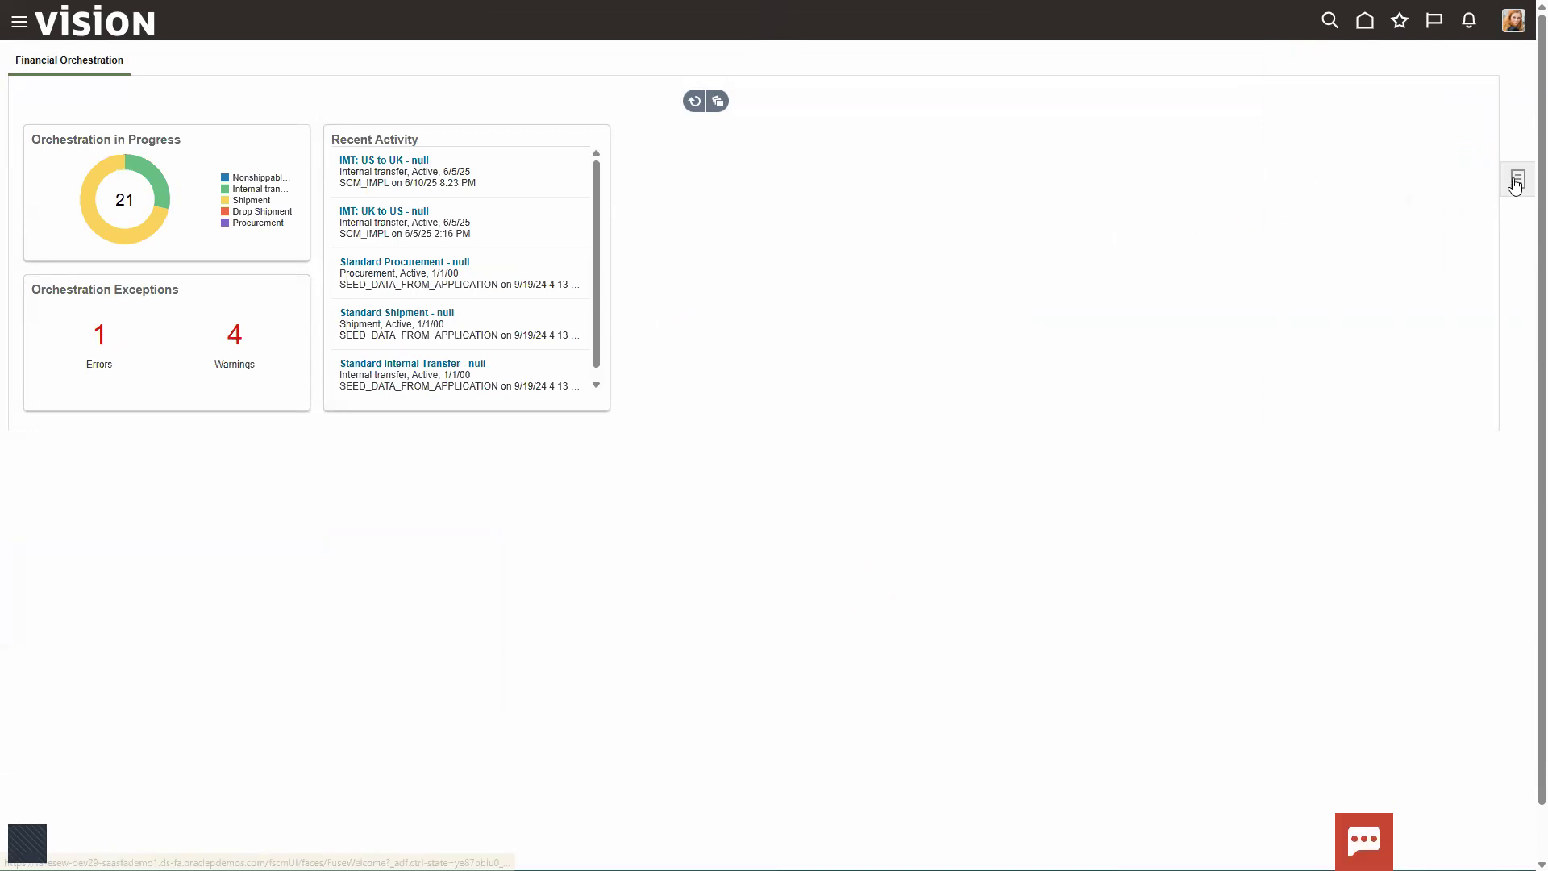
left_click(1517, 179)
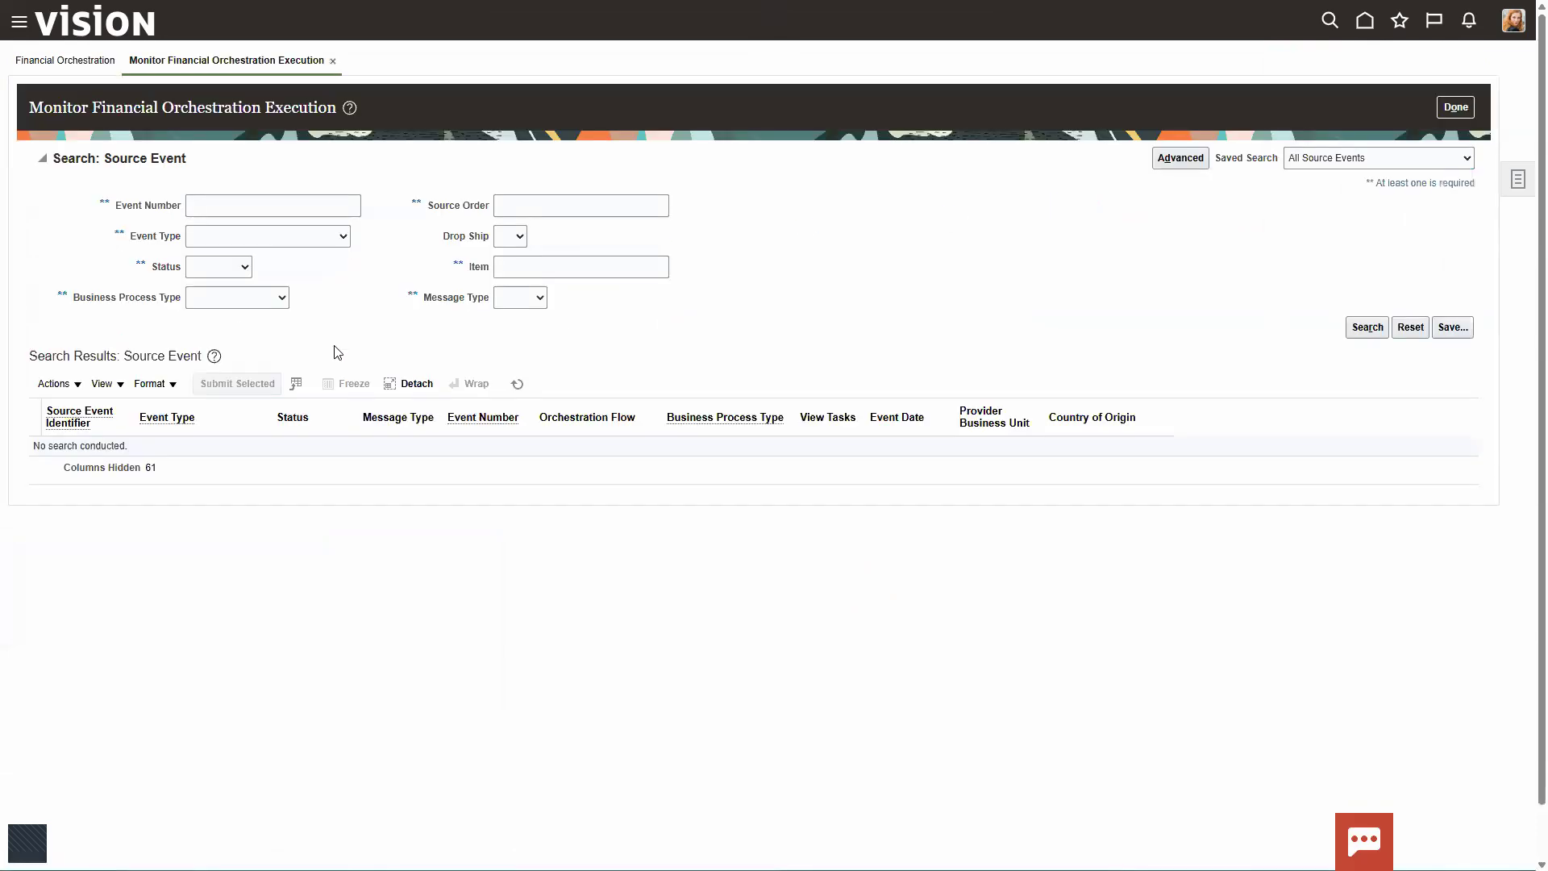
Step: Search for source events with the status In progress for the transferred server item
left_click(244, 267)
left_click(210, 366)
left_click(516, 266)
type("AS86004")
left_click(1375, 333)
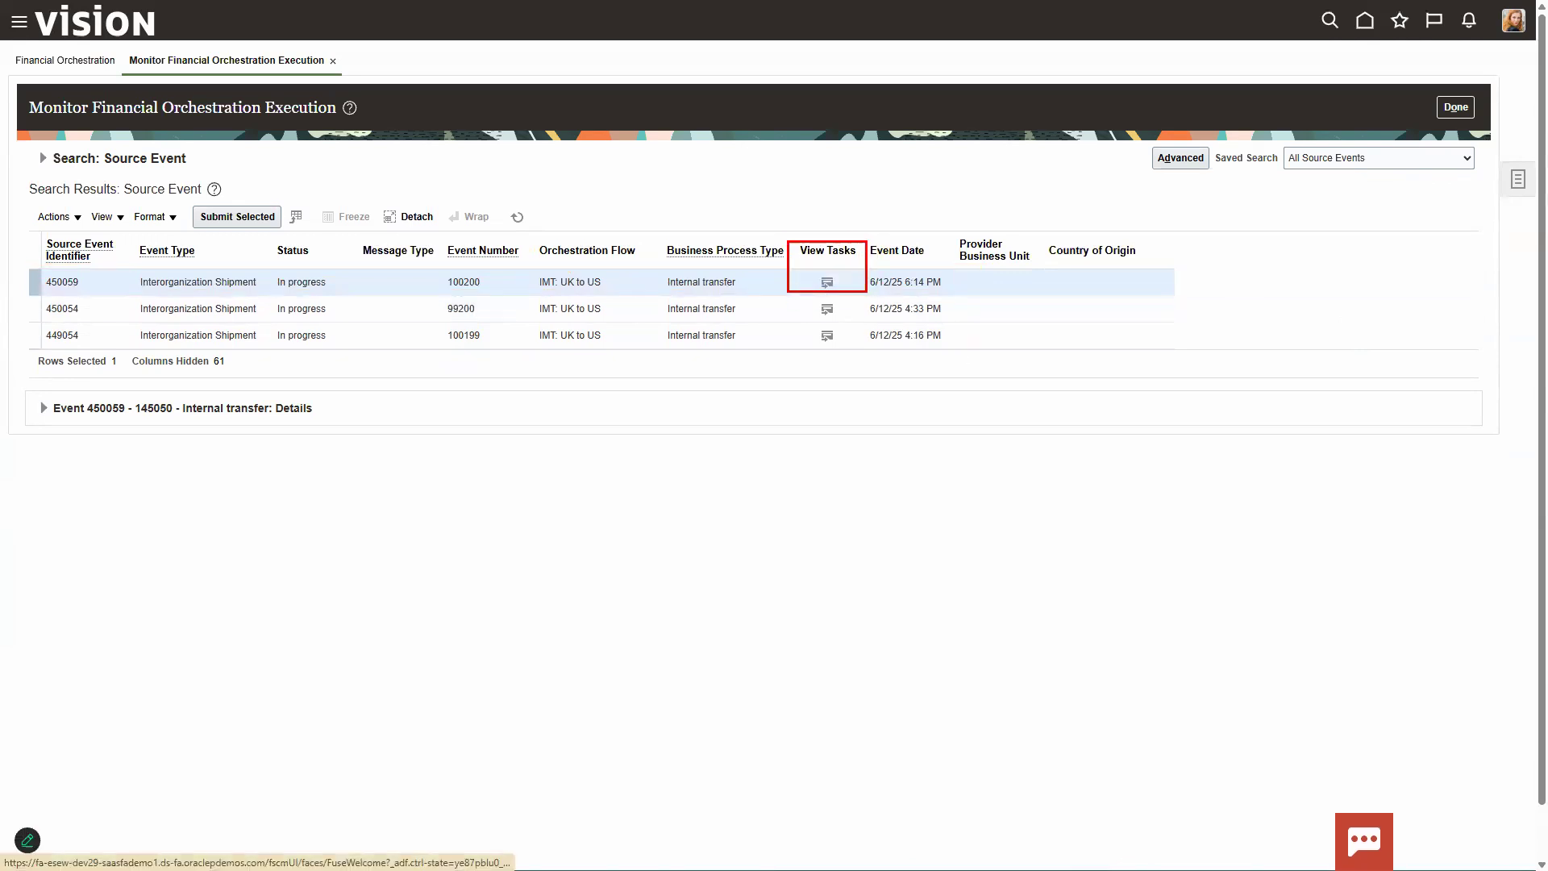
Step: View the tasks of the newest interorganization shipment event and examine the status of its trade and intercompany tasks
left_click(825, 283)
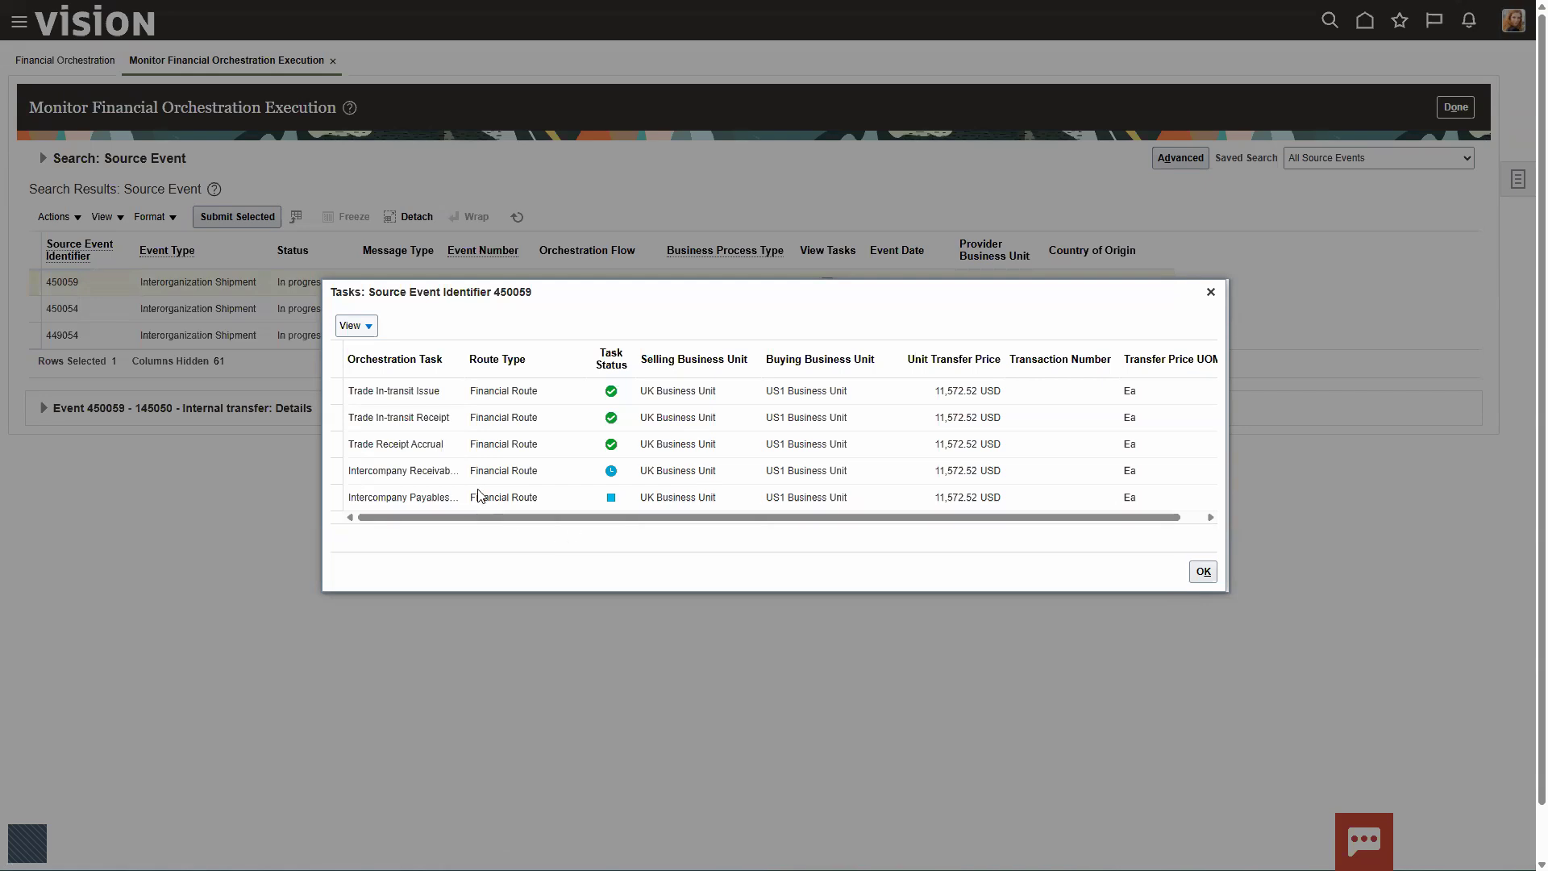
left_click_drag(362, 392, 418, 448)
left_click(383, 432)
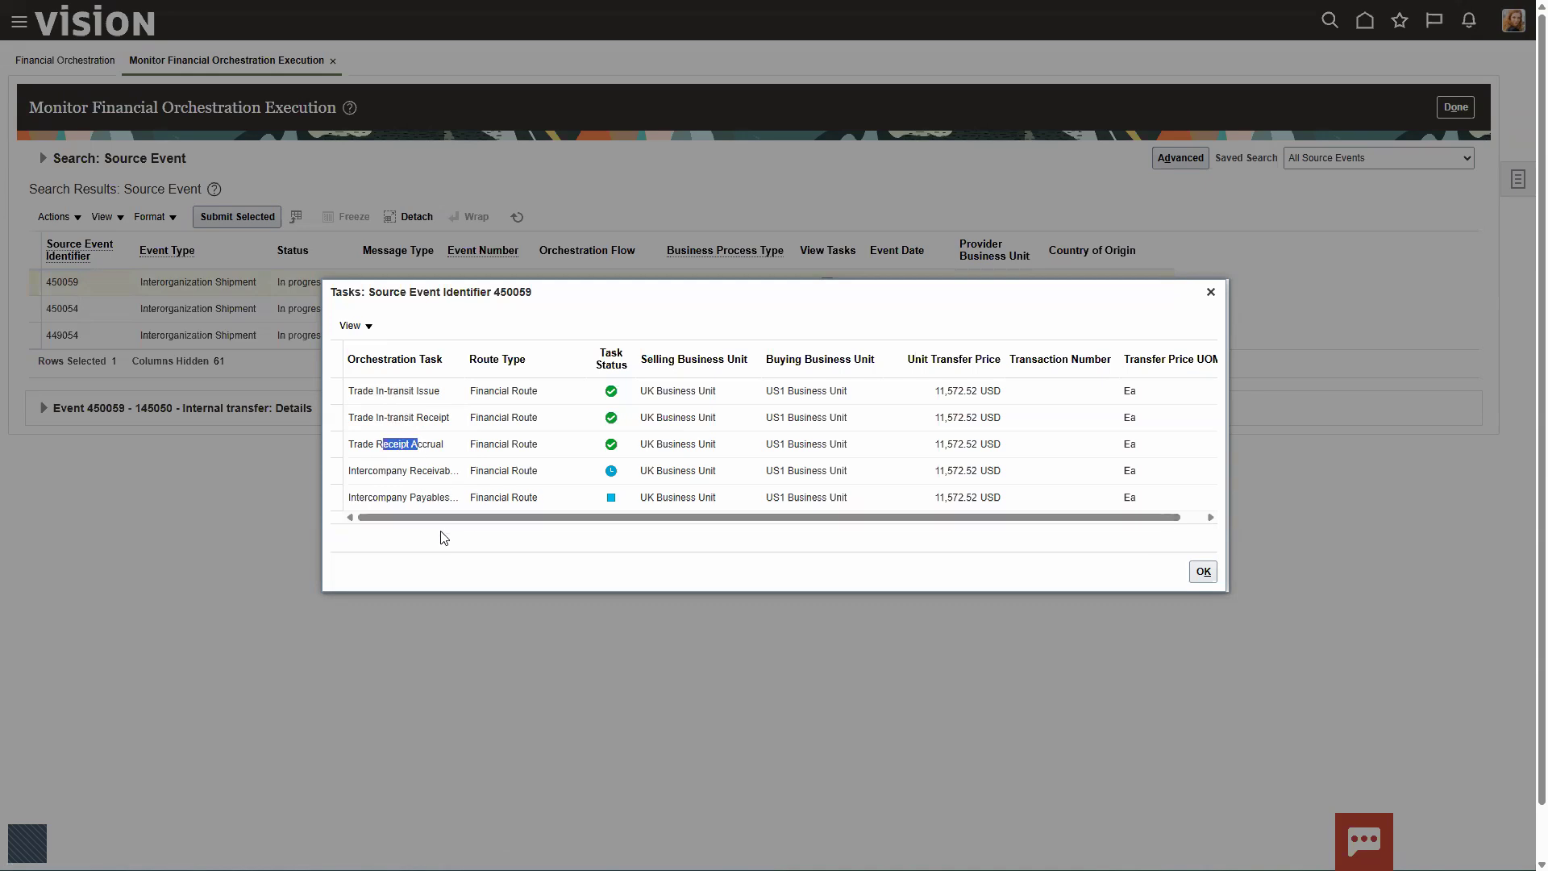
left_click(400, 540)
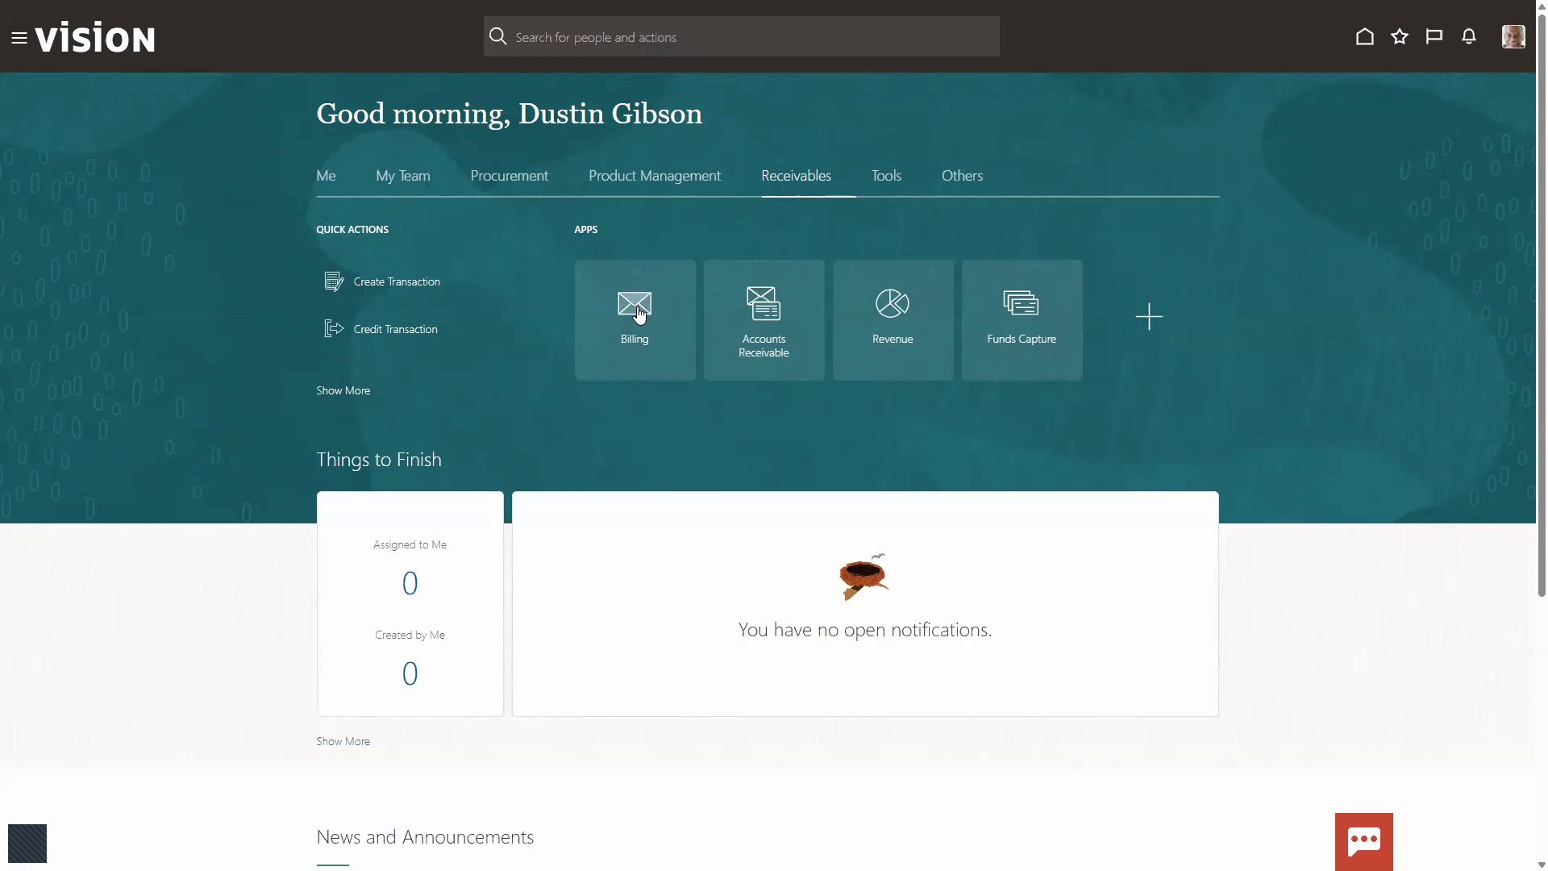
Step: Open Billing for Receivables and show the import exceptions with the unprocessed lines
left_click(638, 312)
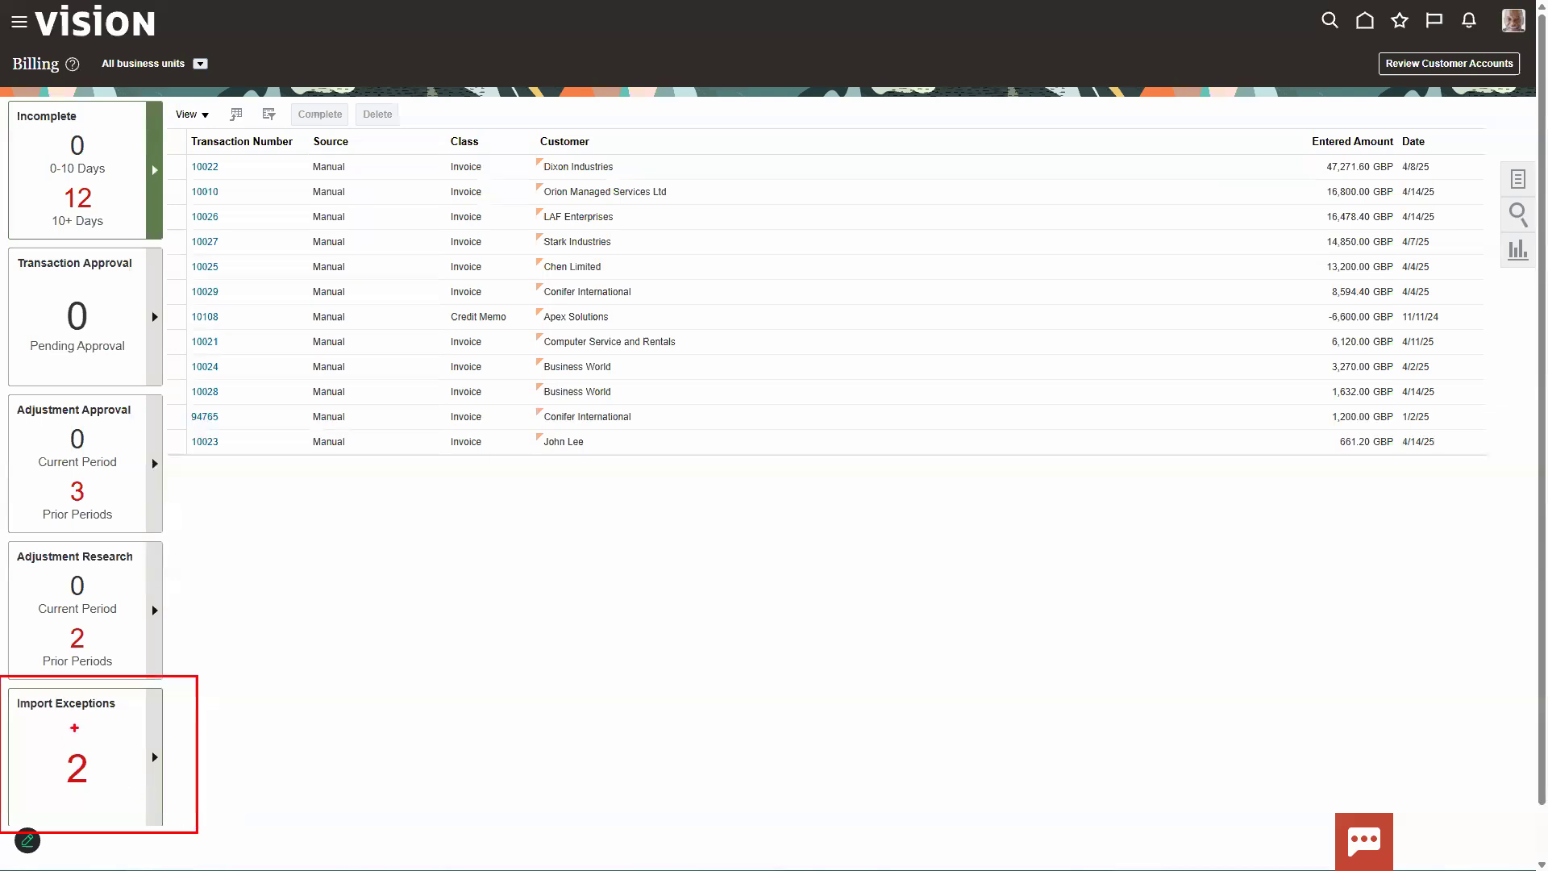
key("Escape")
left_click(154, 767)
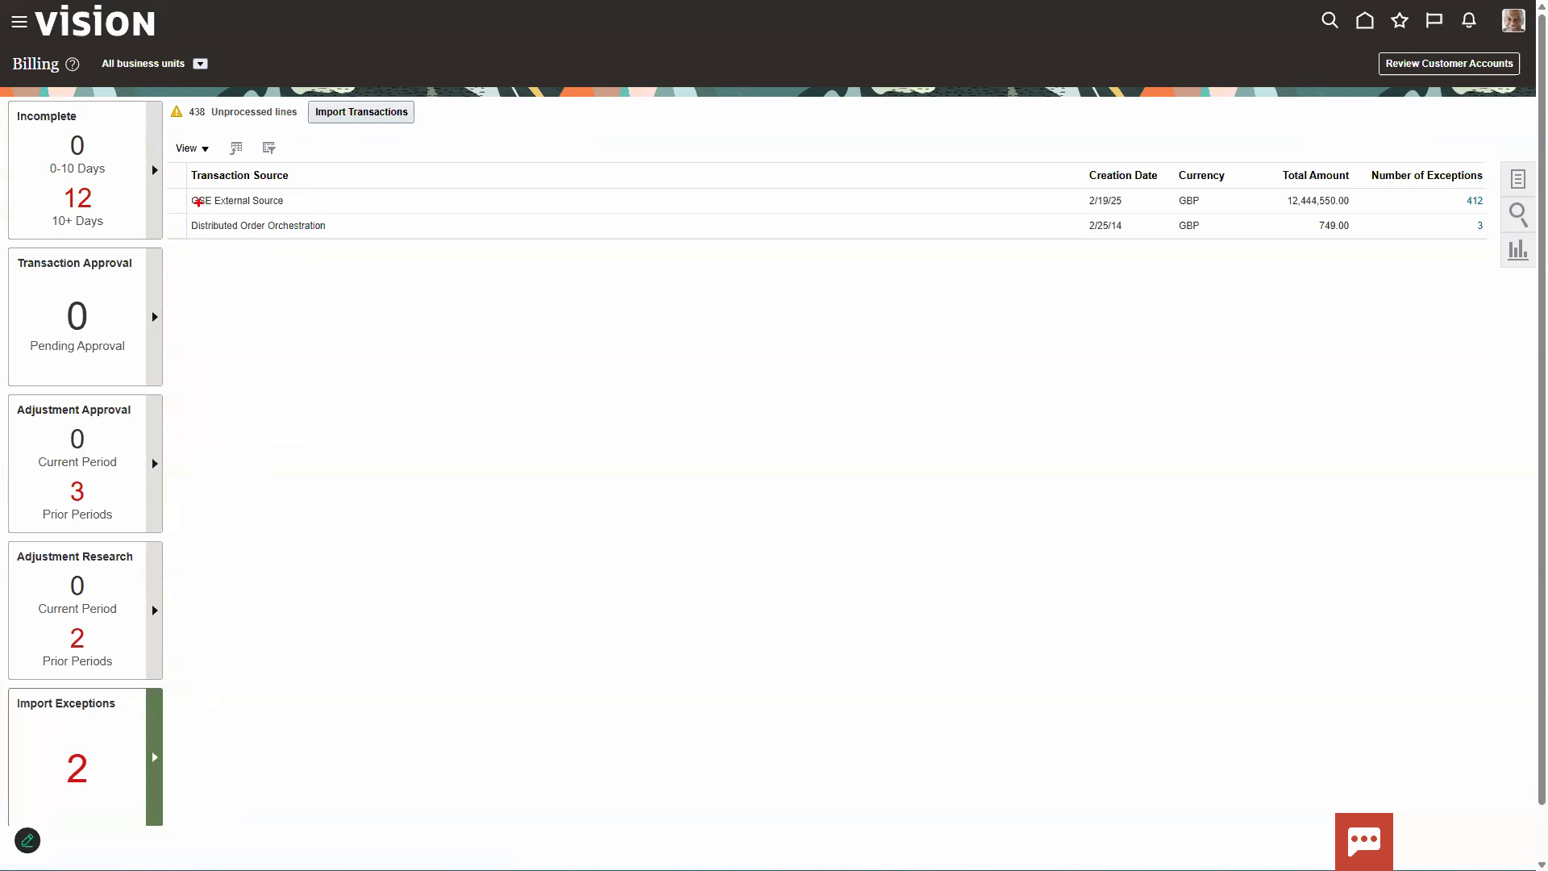
left_click_drag(178, 101, 458, 136)
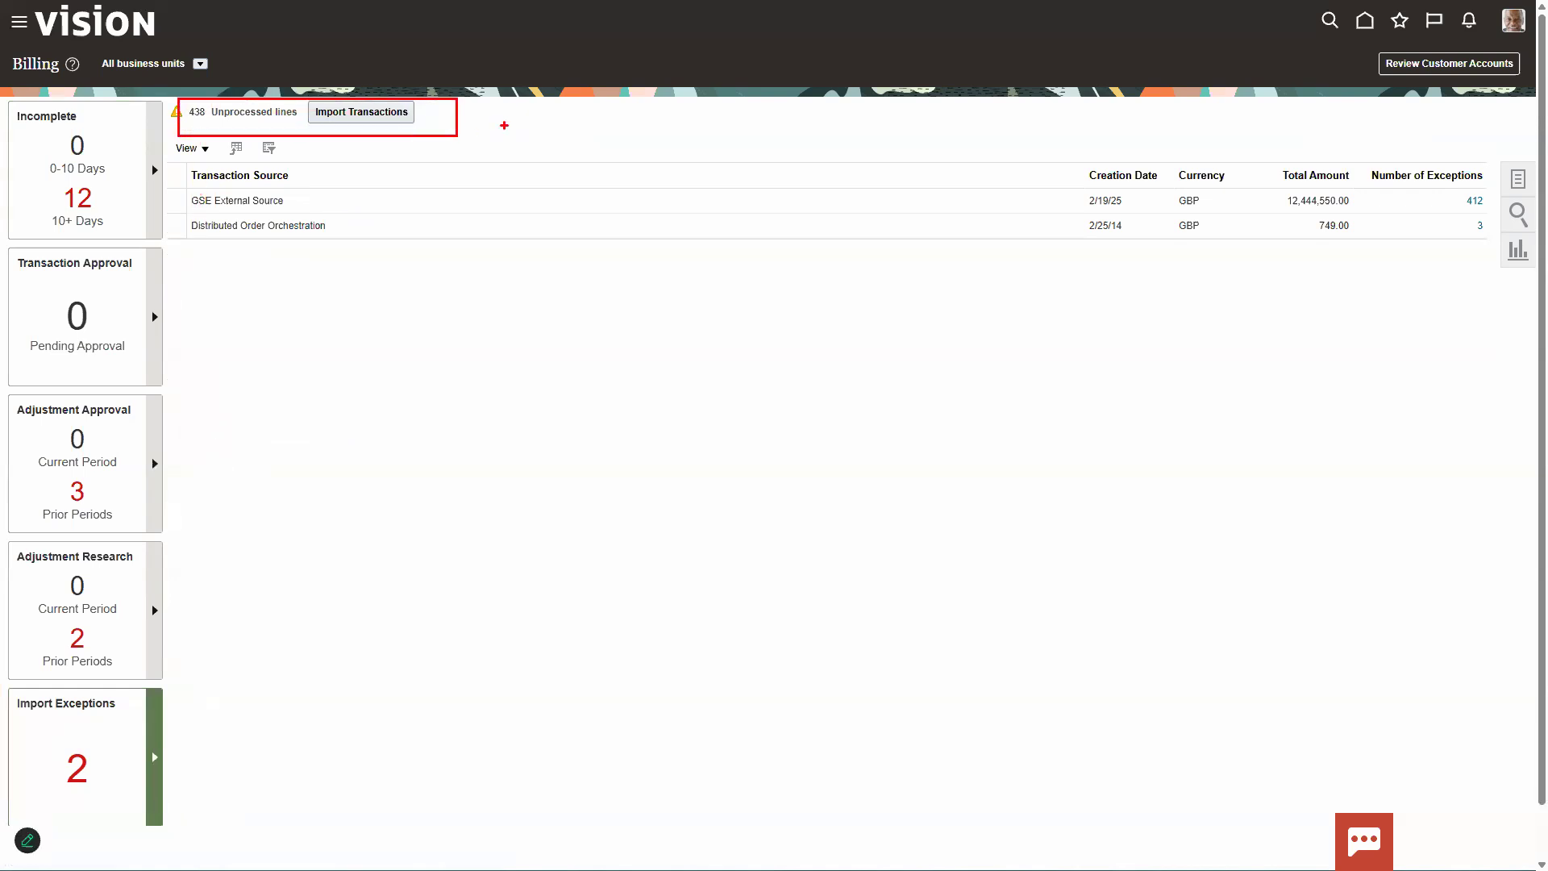
key("Escape")
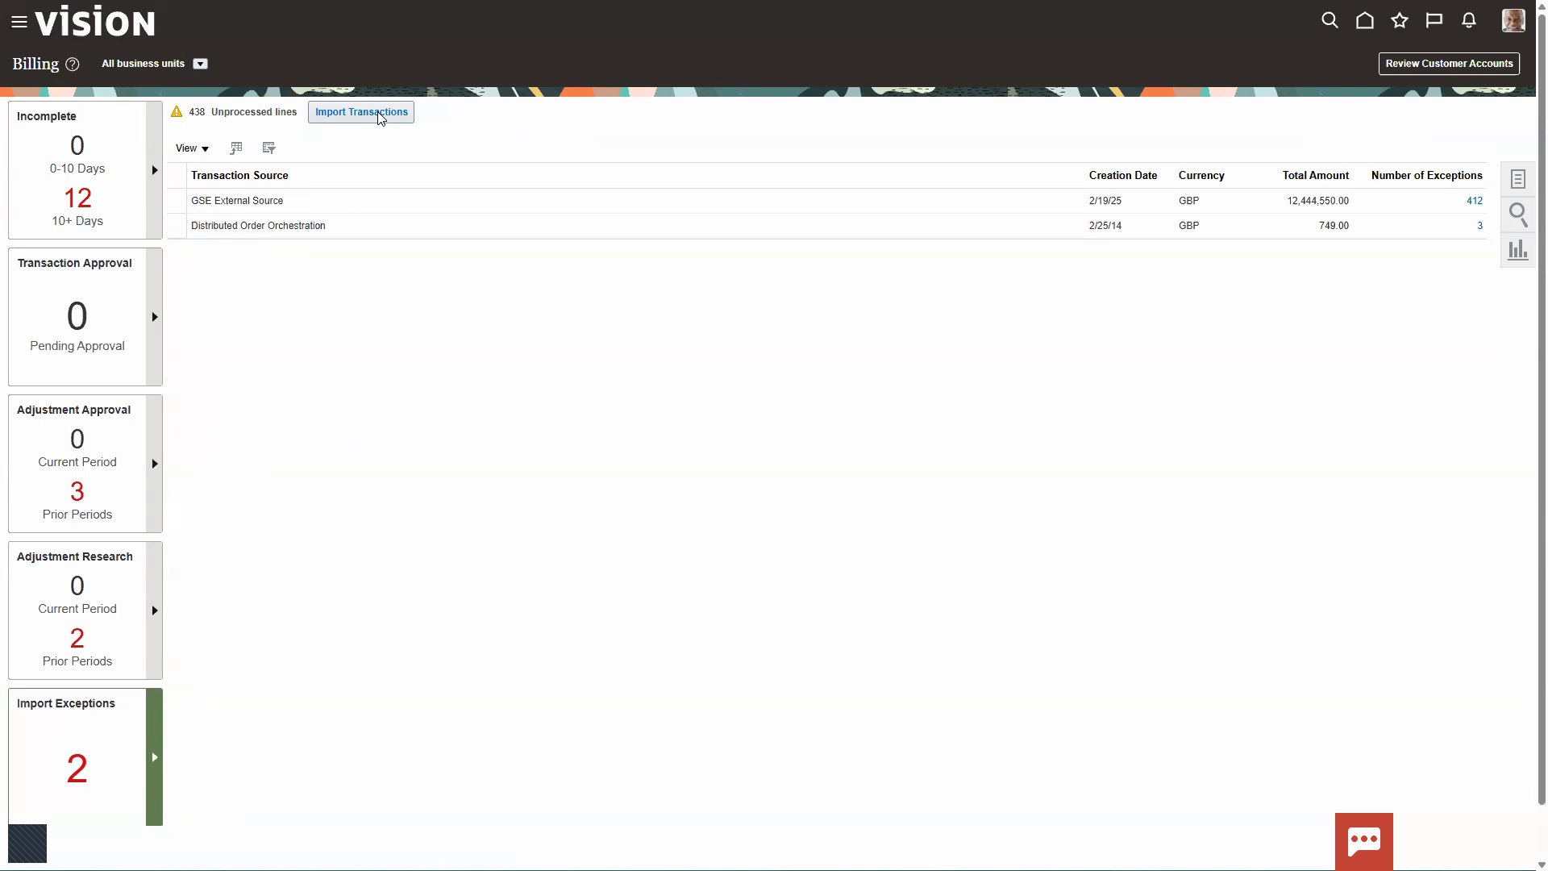
Step: Submit AutoInvoice for the UK Business Unit with the transaction source ORA_Supply Chain Financial Orchestration
left_click(381, 113)
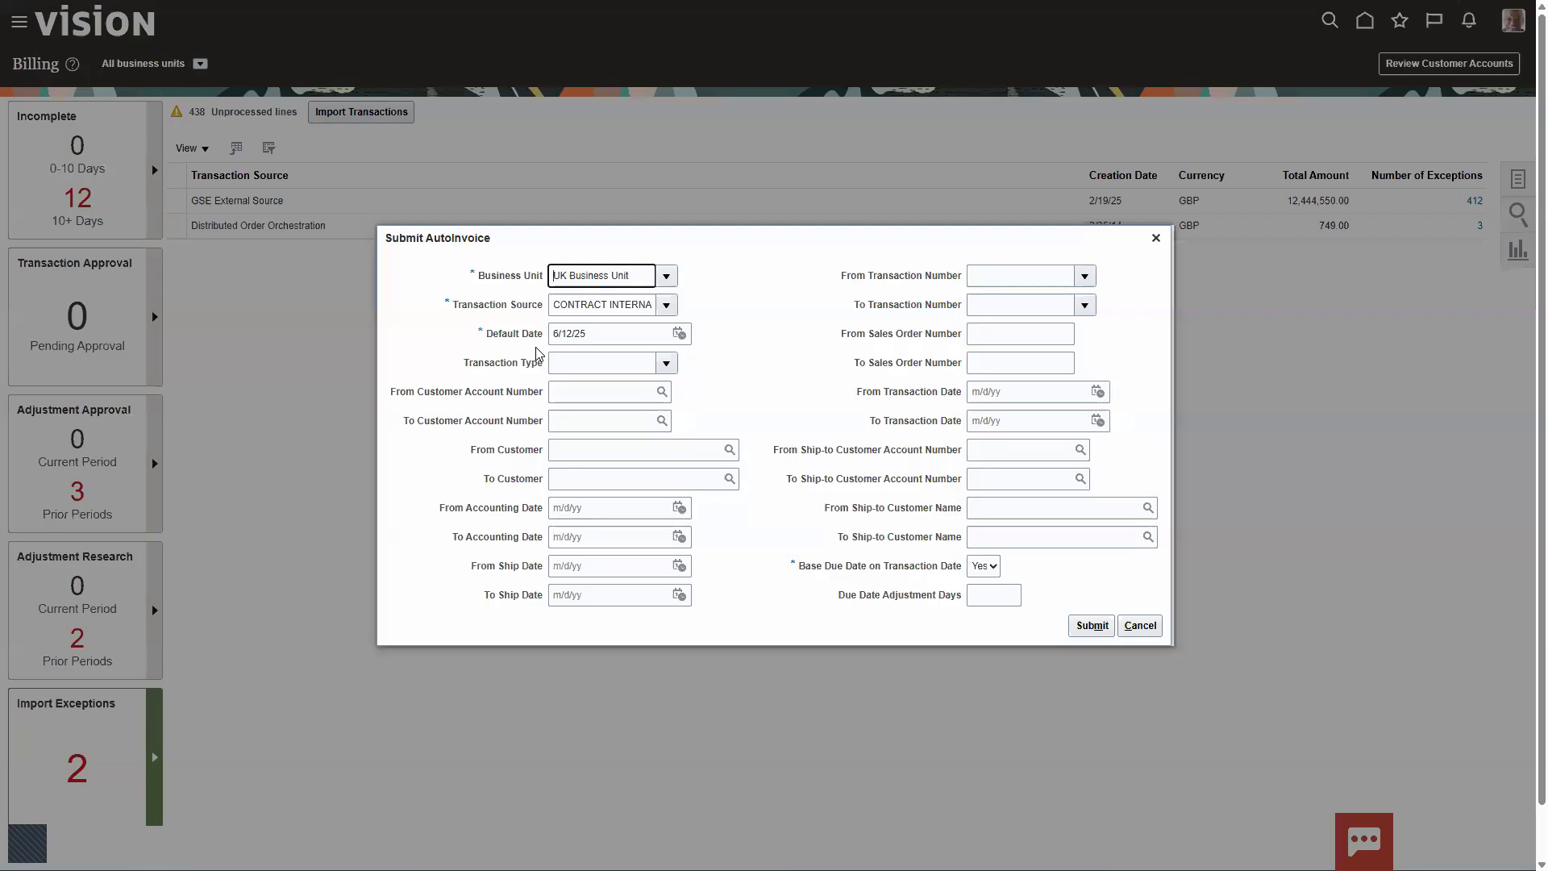
left_click(667, 307)
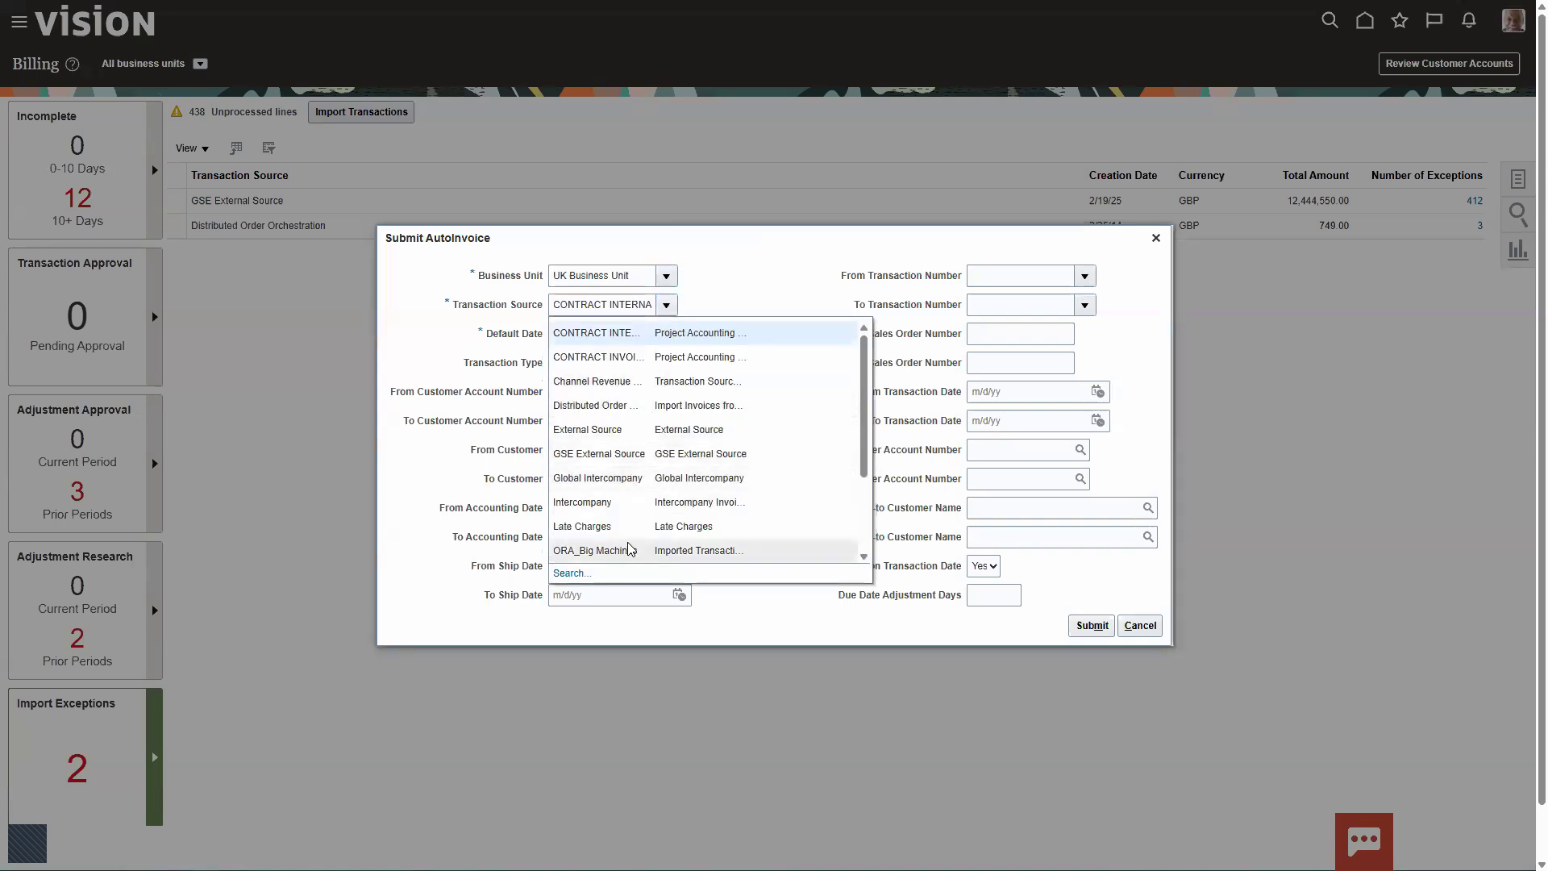
left_click(571, 574)
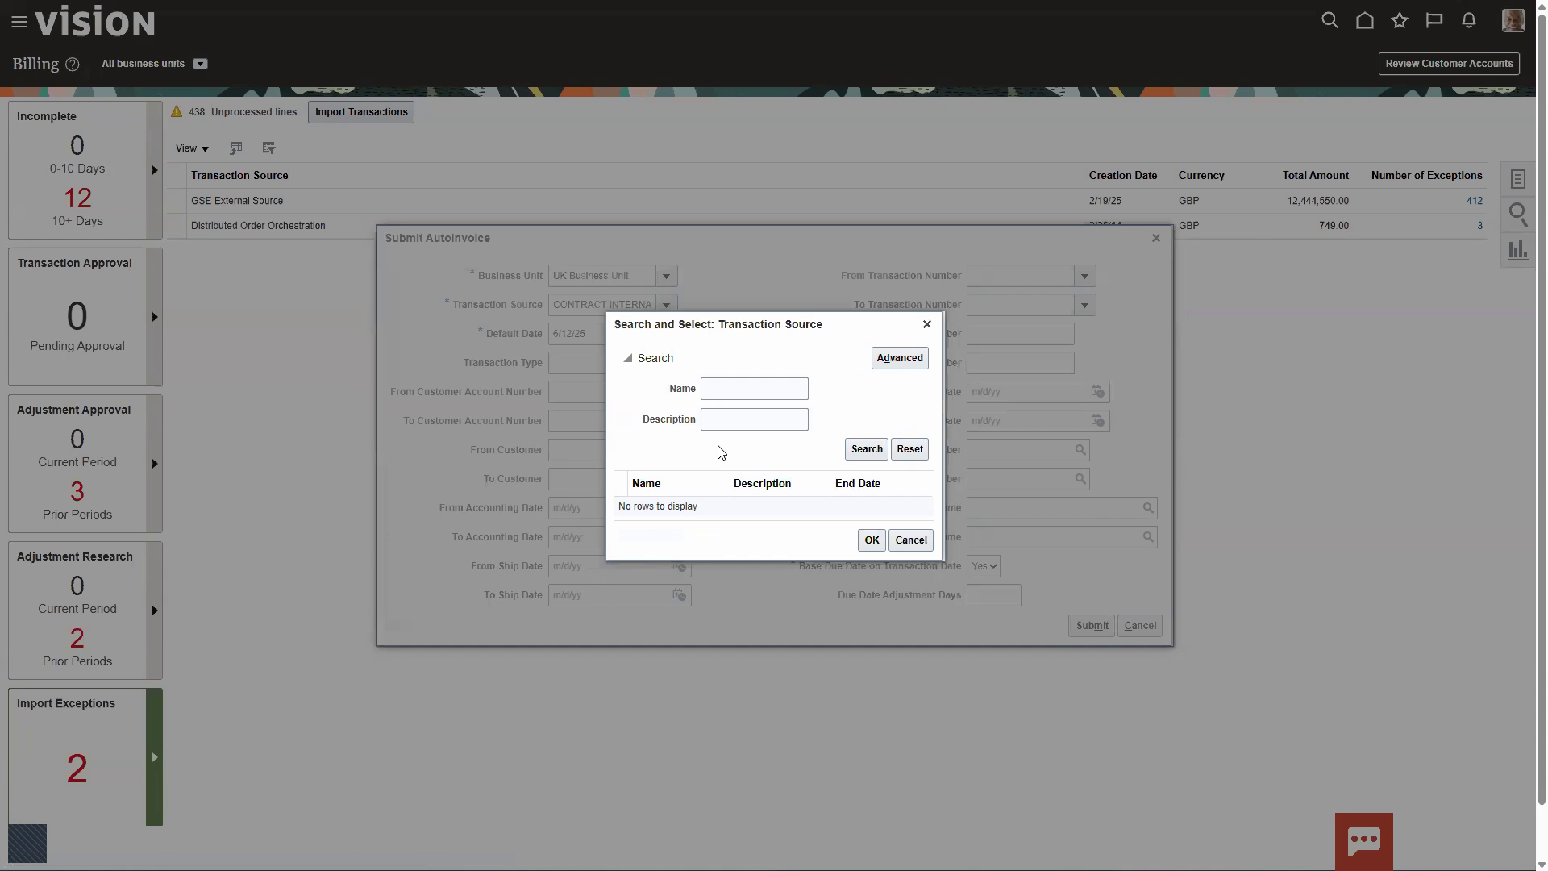
left_click(723, 386)
left_click(867, 449)
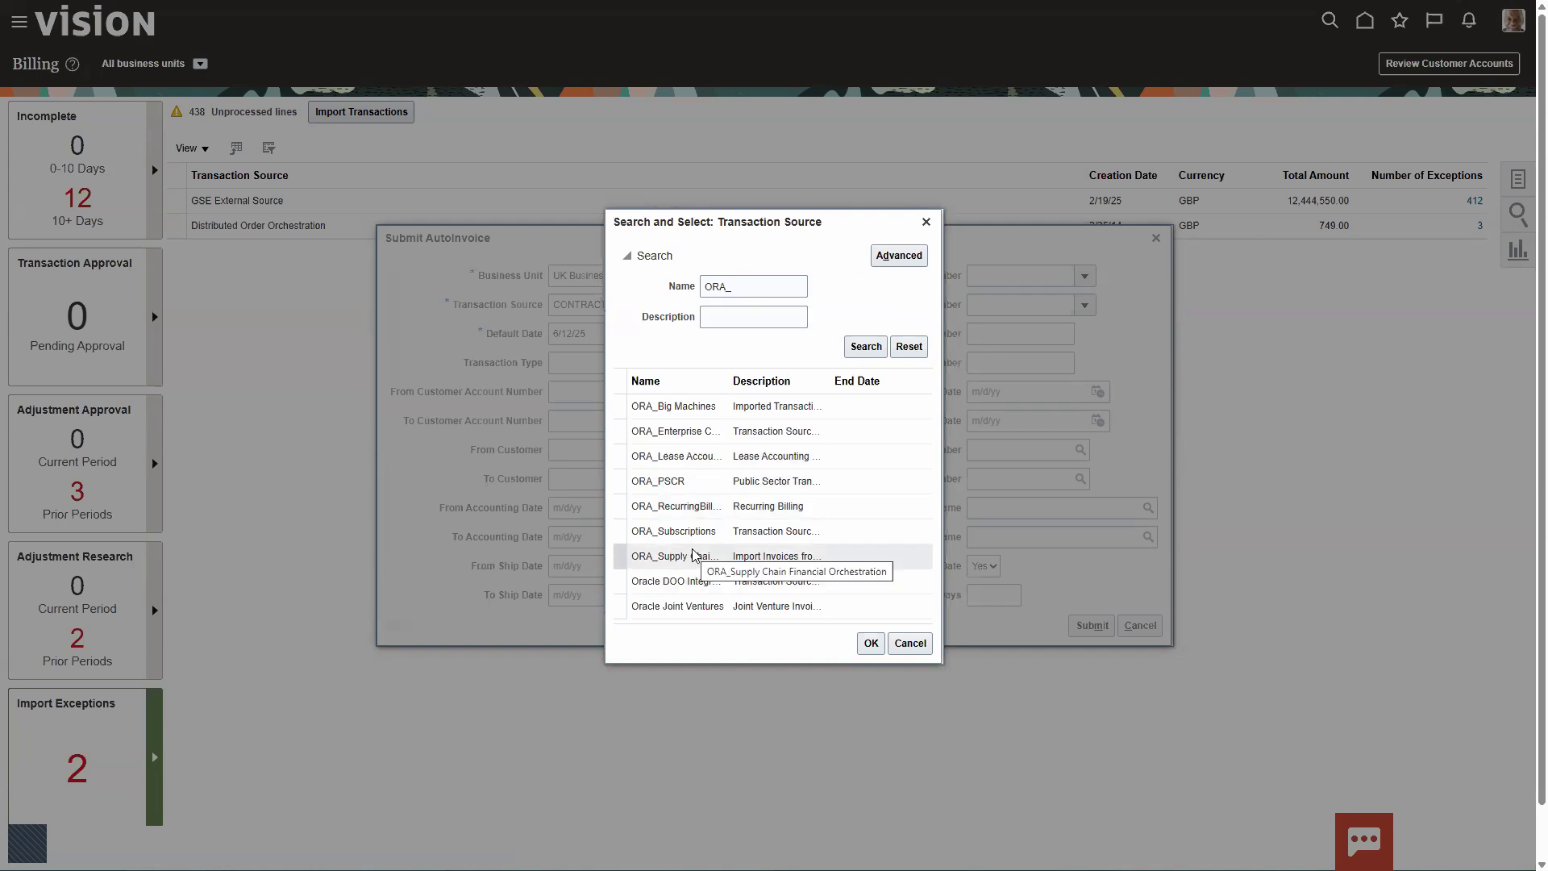
left_click(694, 556)
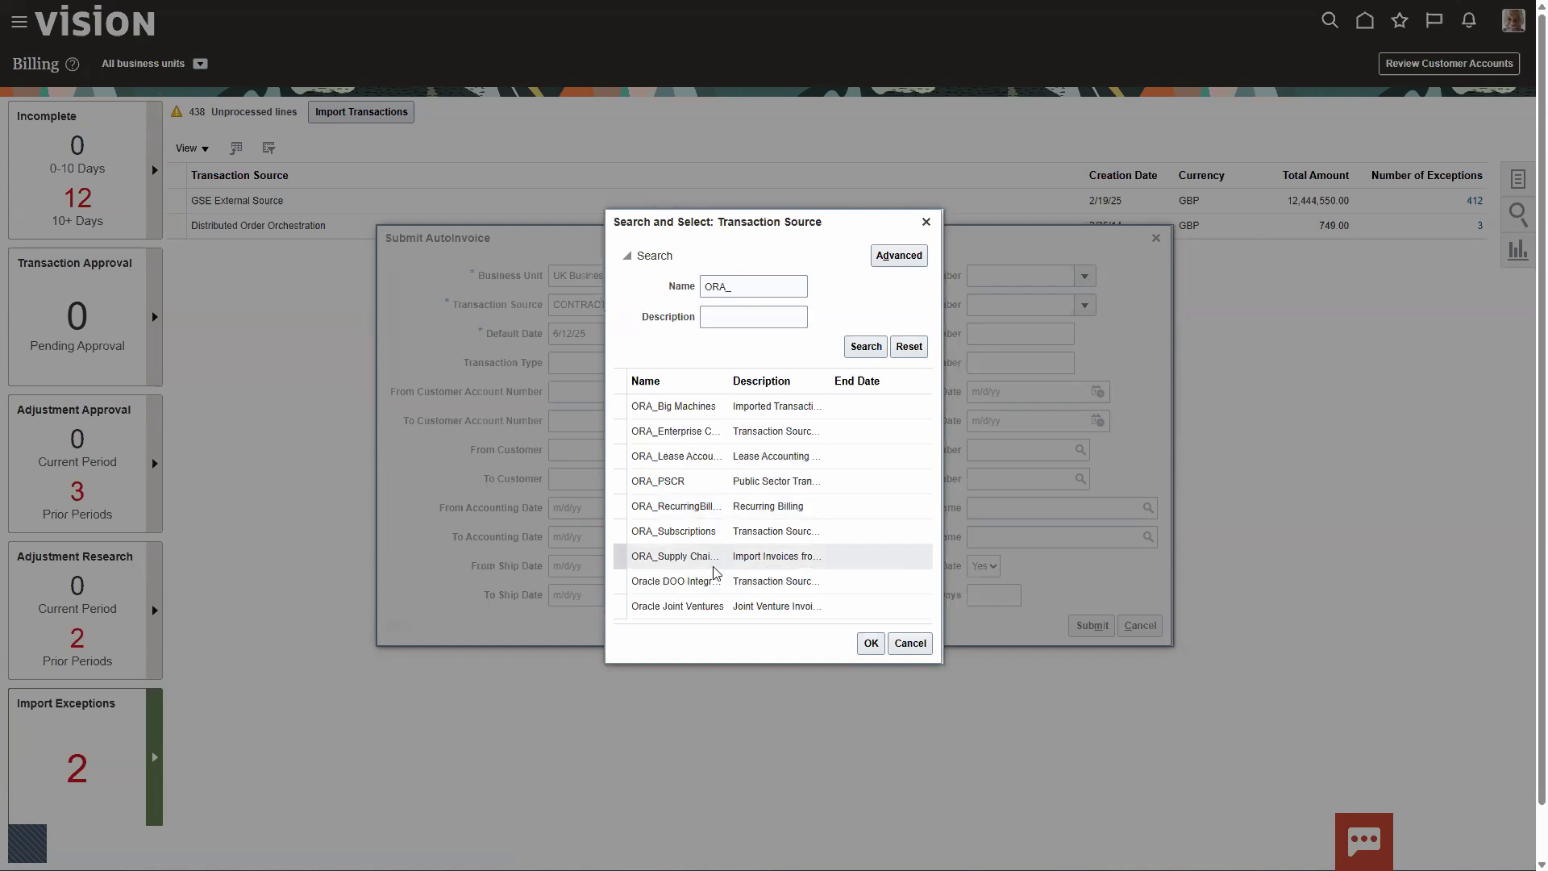
left_click(869, 641)
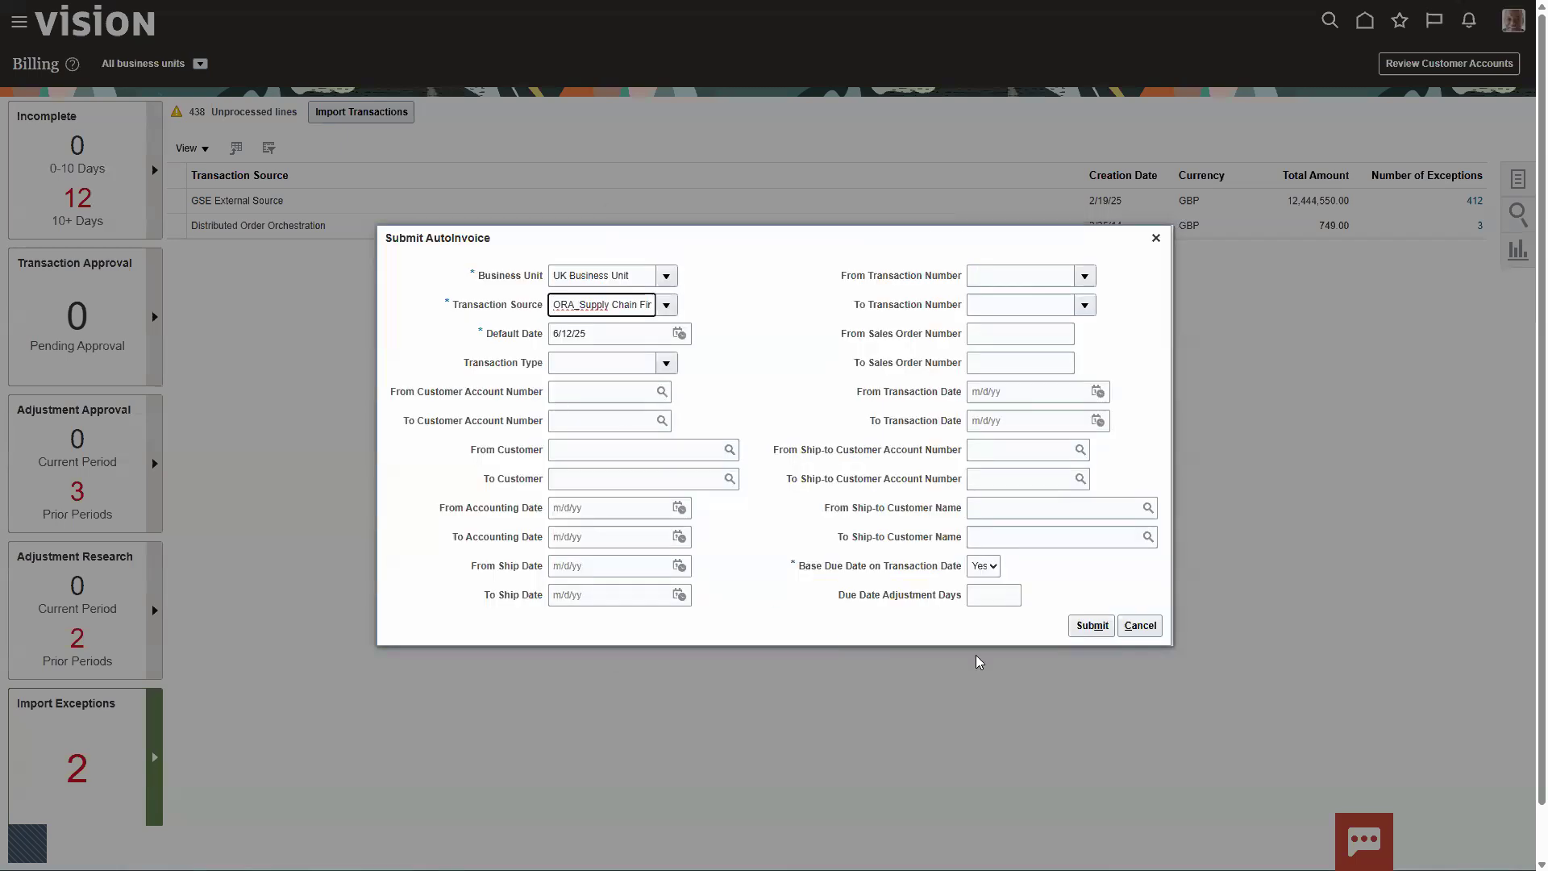
left_click(1092, 628)
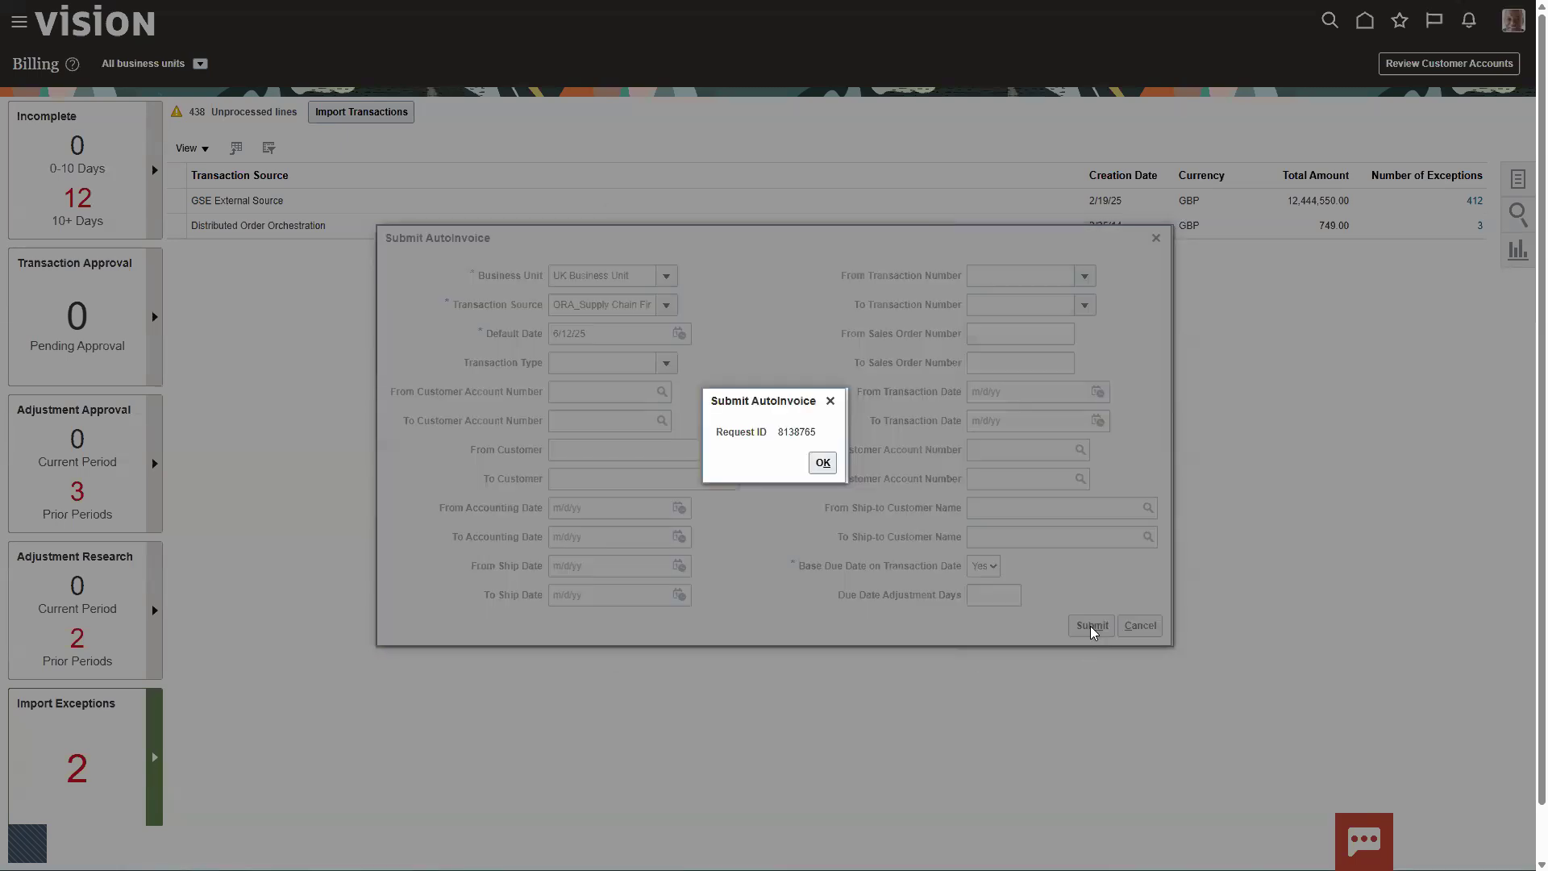
left_click(820, 464)
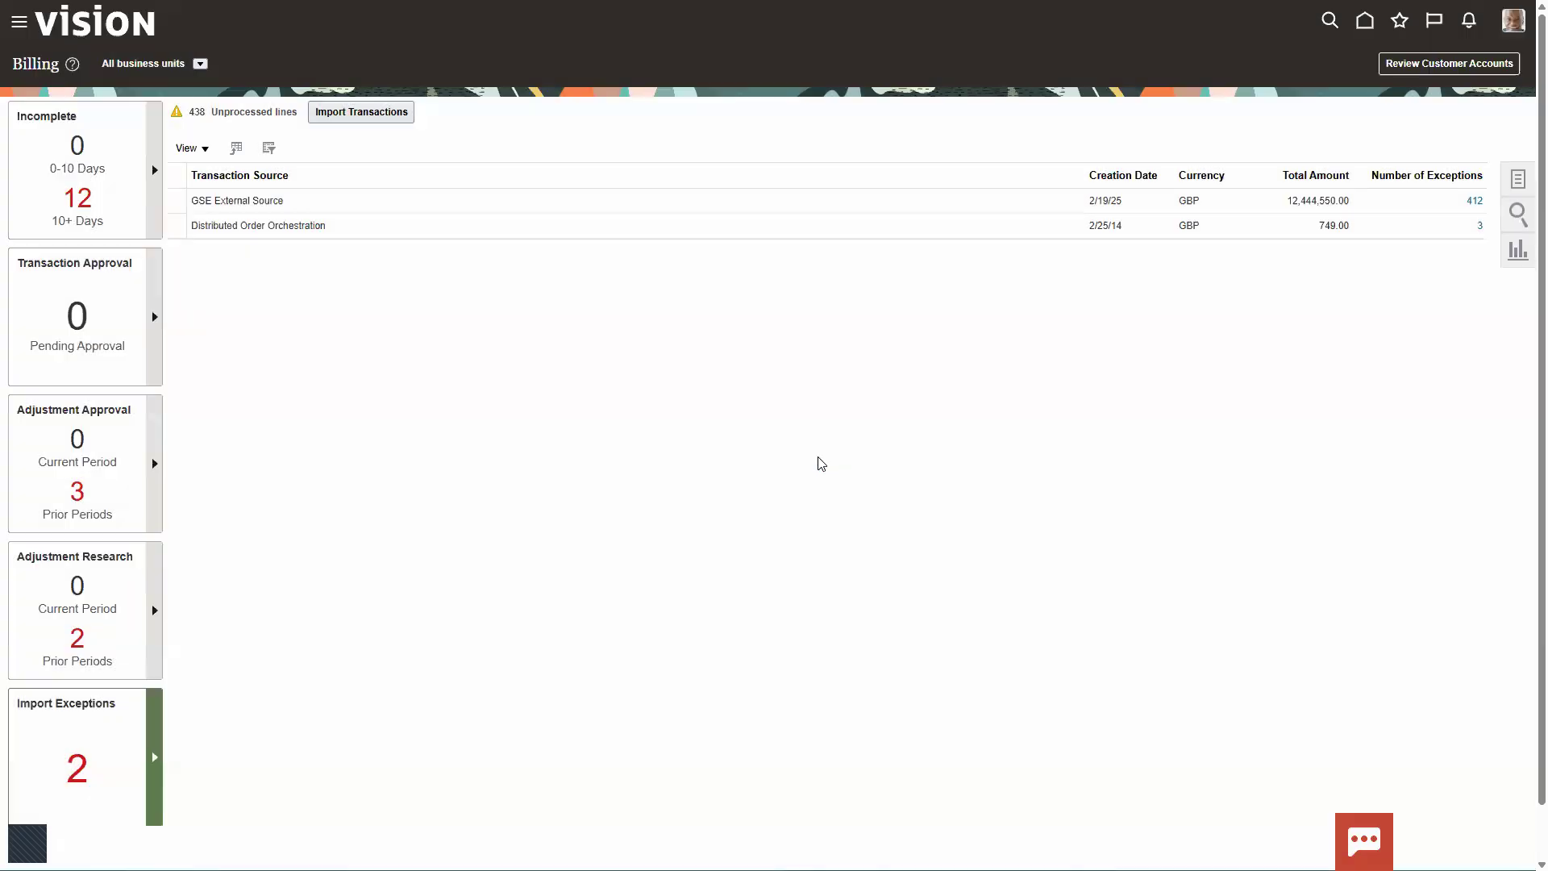
Step: Go to Manage Transactions and review the list of 2025 intercompany invoices
left_click(1517, 180)
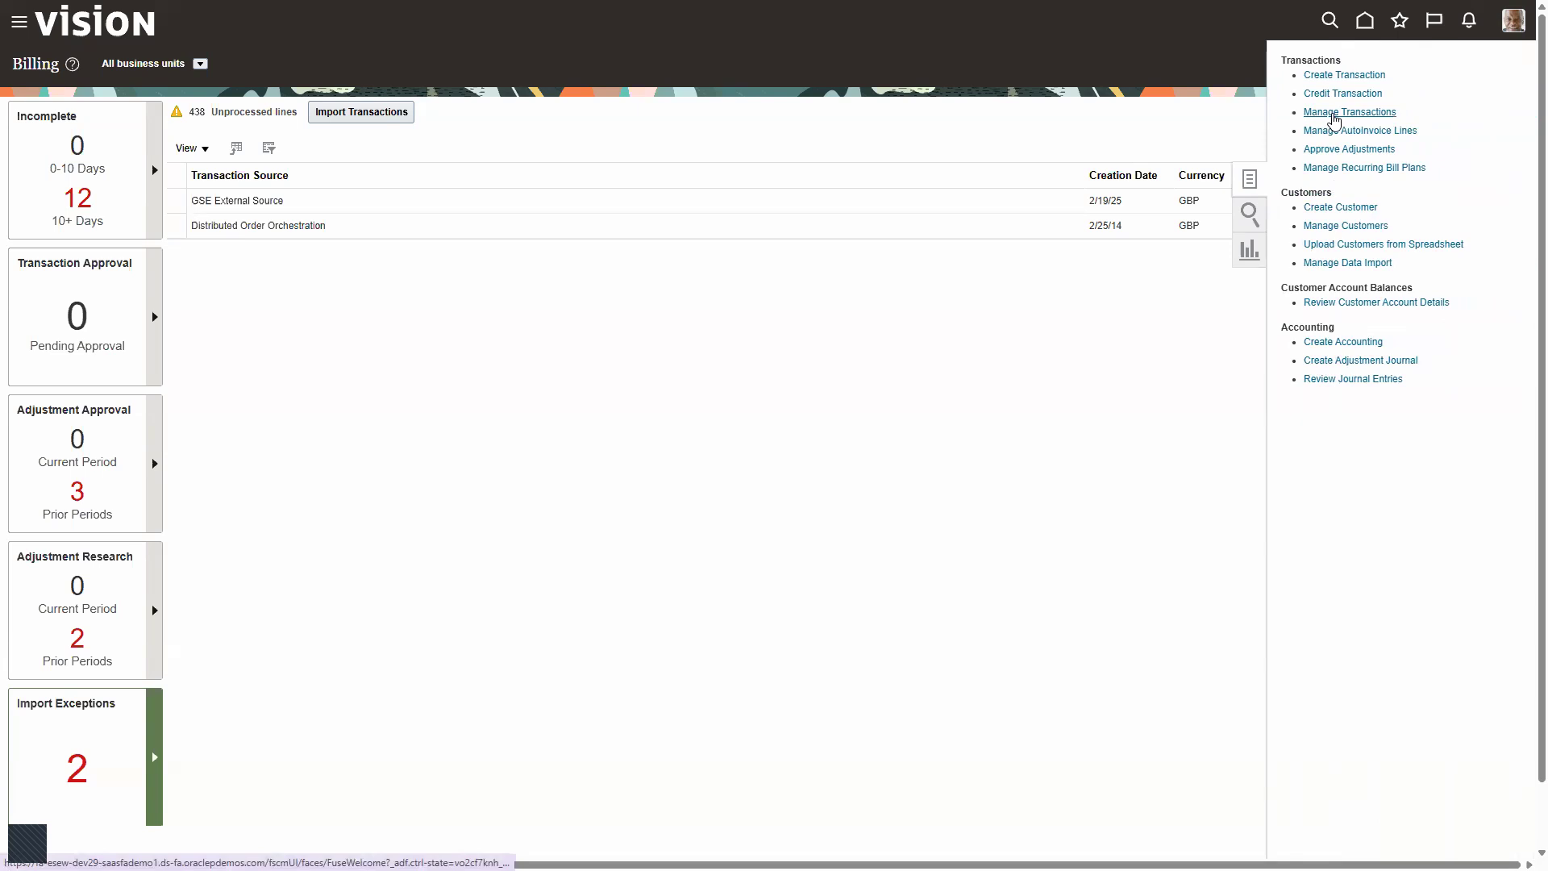
left_click(1334, 119)
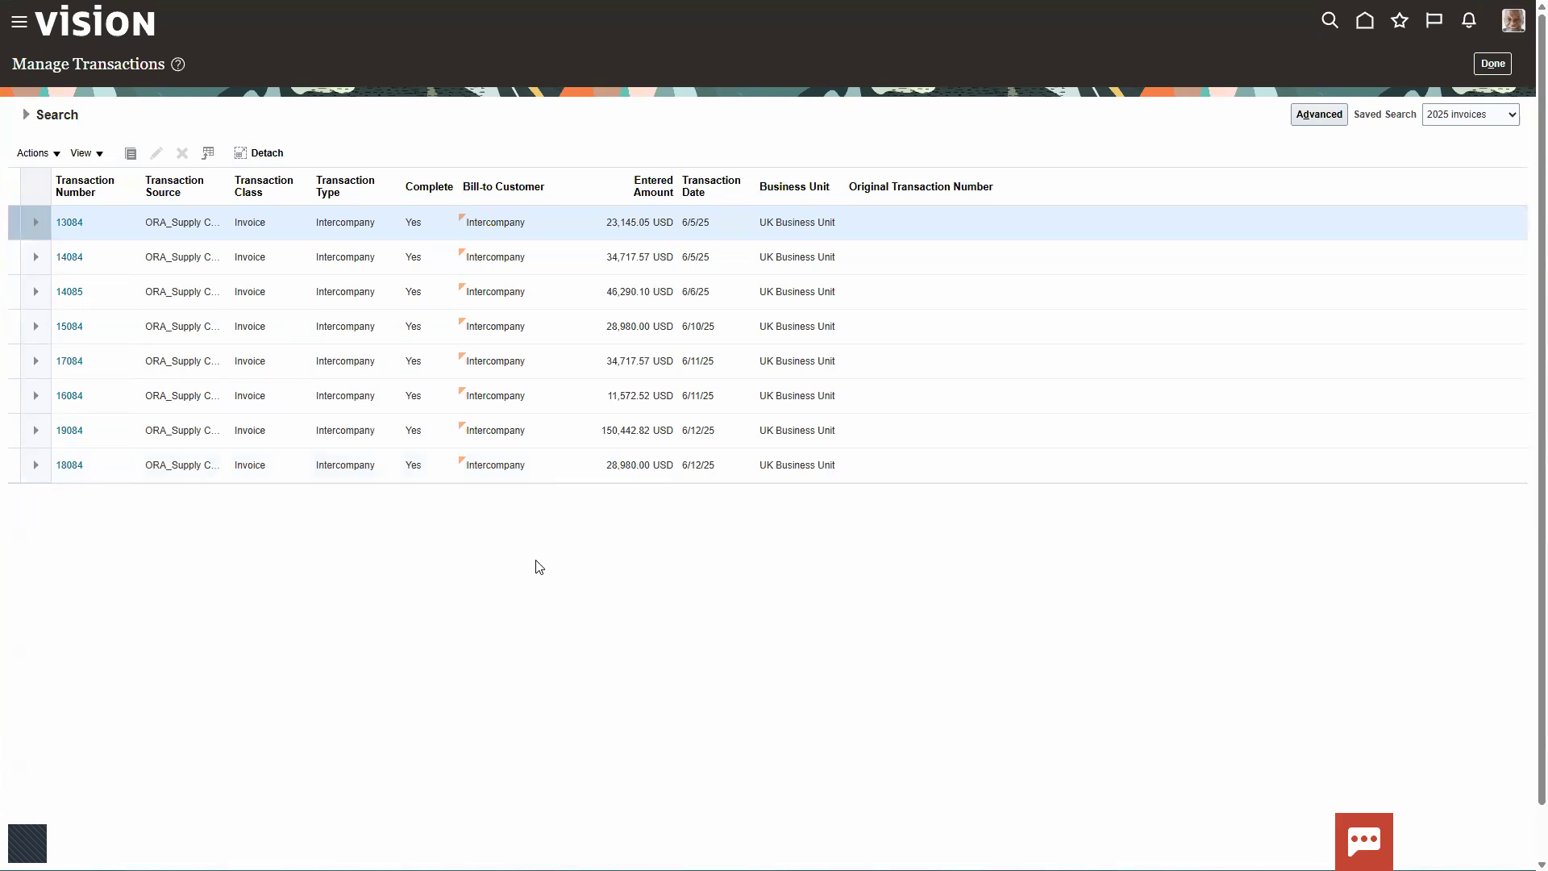
key("ctrl+2")
mouse_move(41, 417)
left_mouse_down()
mouse_move(85, 441)
mouse_move(304, 459)
mouse_move(449, 463)
mouse_move(621, 435)
mouse_move(880, 445)
left_mouse_up()
key("Escape")
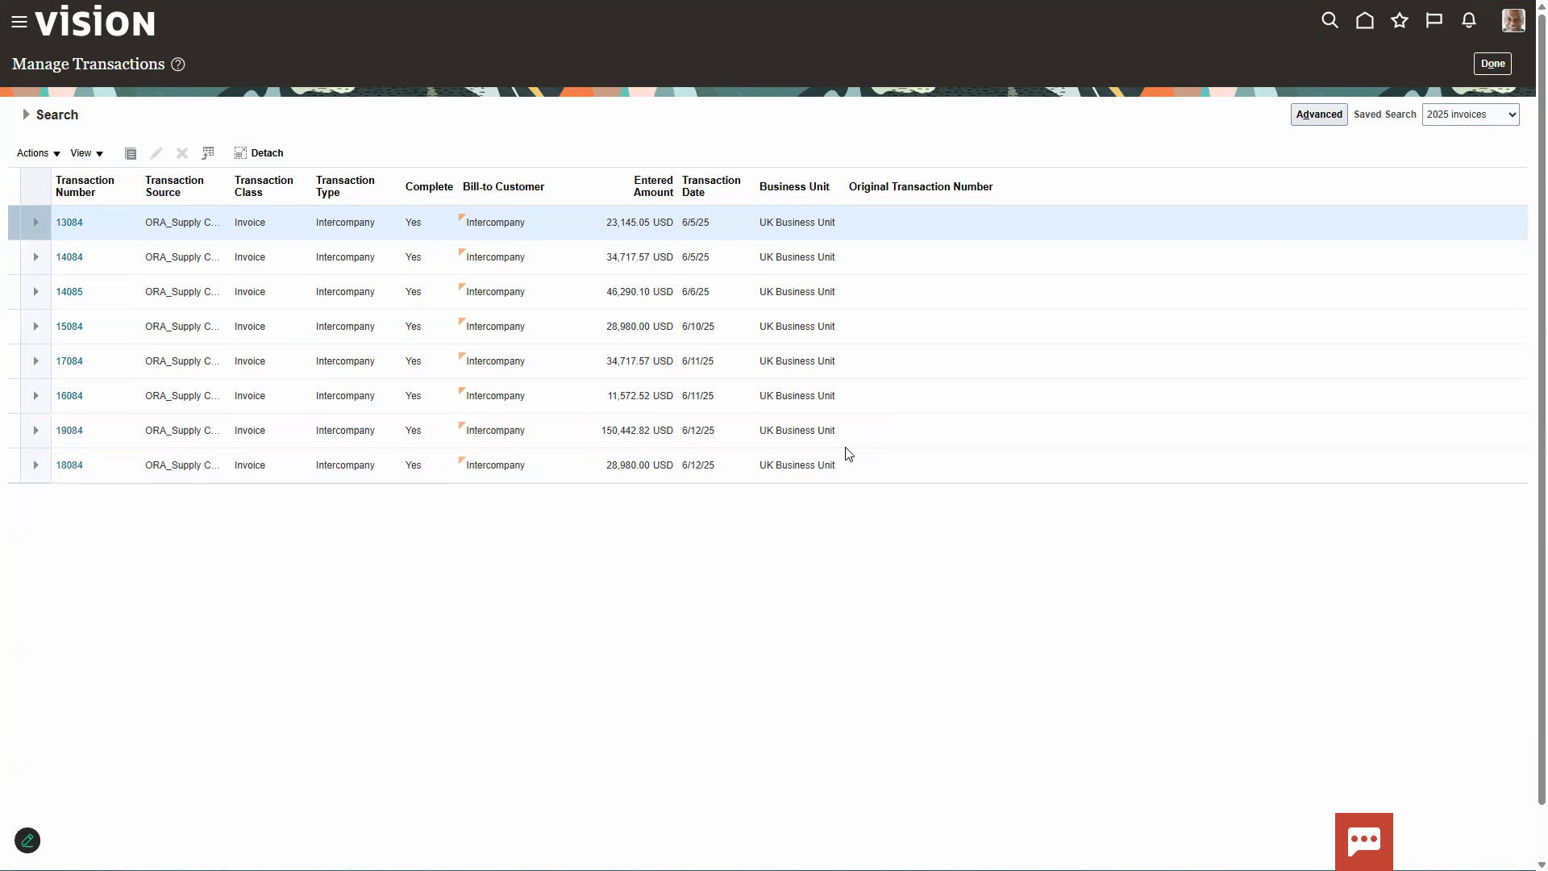
Step: Open the 150,442.82 USD intercompany invoice dated 6/12/25, review its AS86004 lines and post it to the ledger
left_click(69, 429)
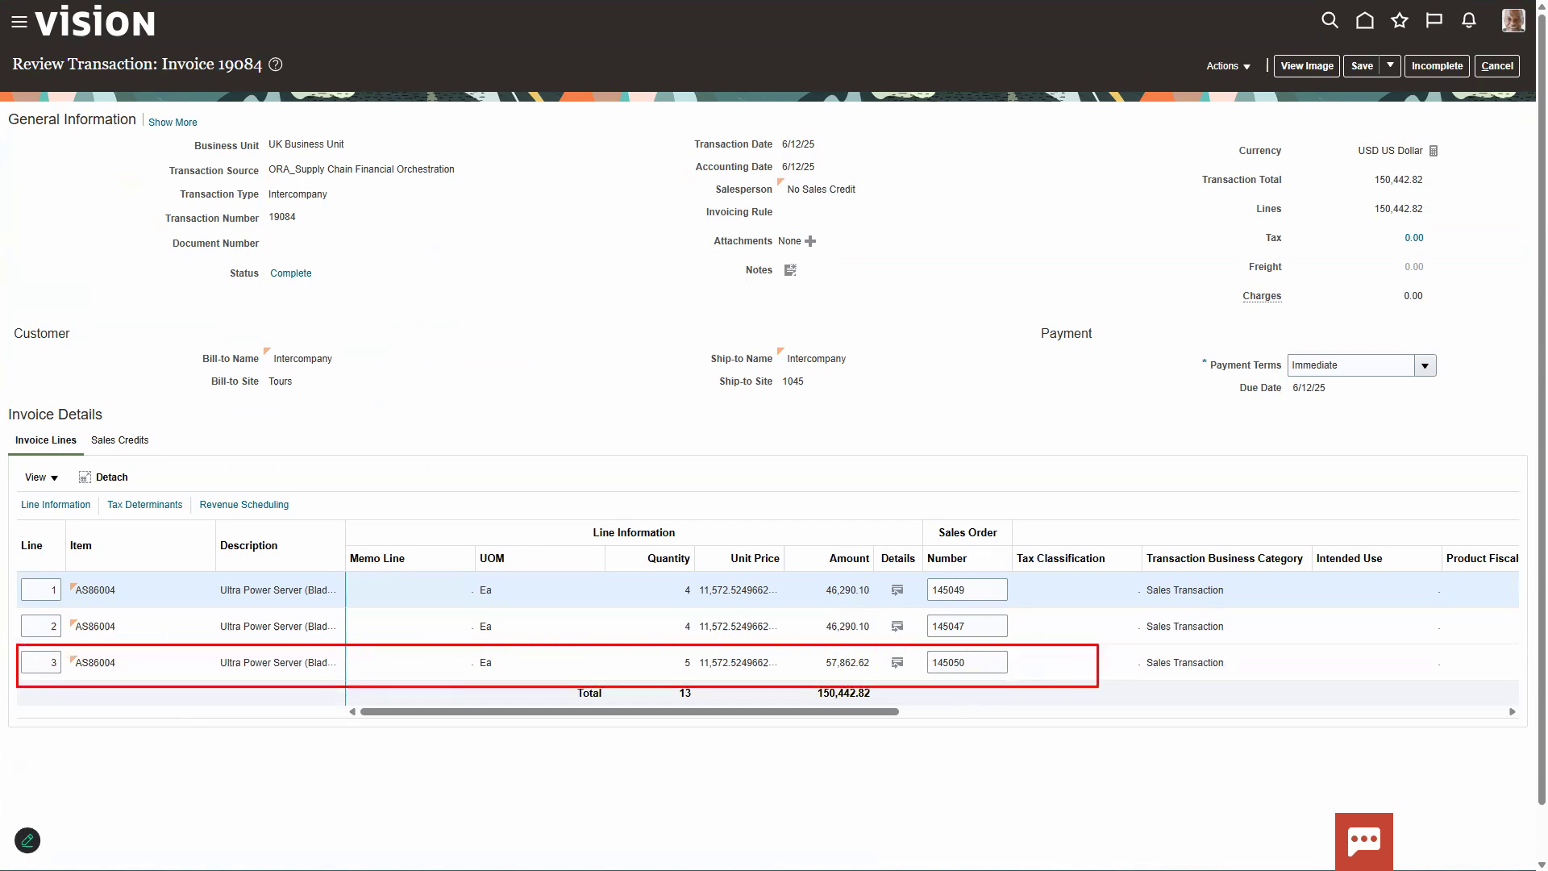
mouse_move(638, 575)
left_mouse_down()
mouse_move(680, 640)
mouse_move(700, 640)
left_mouse_up()
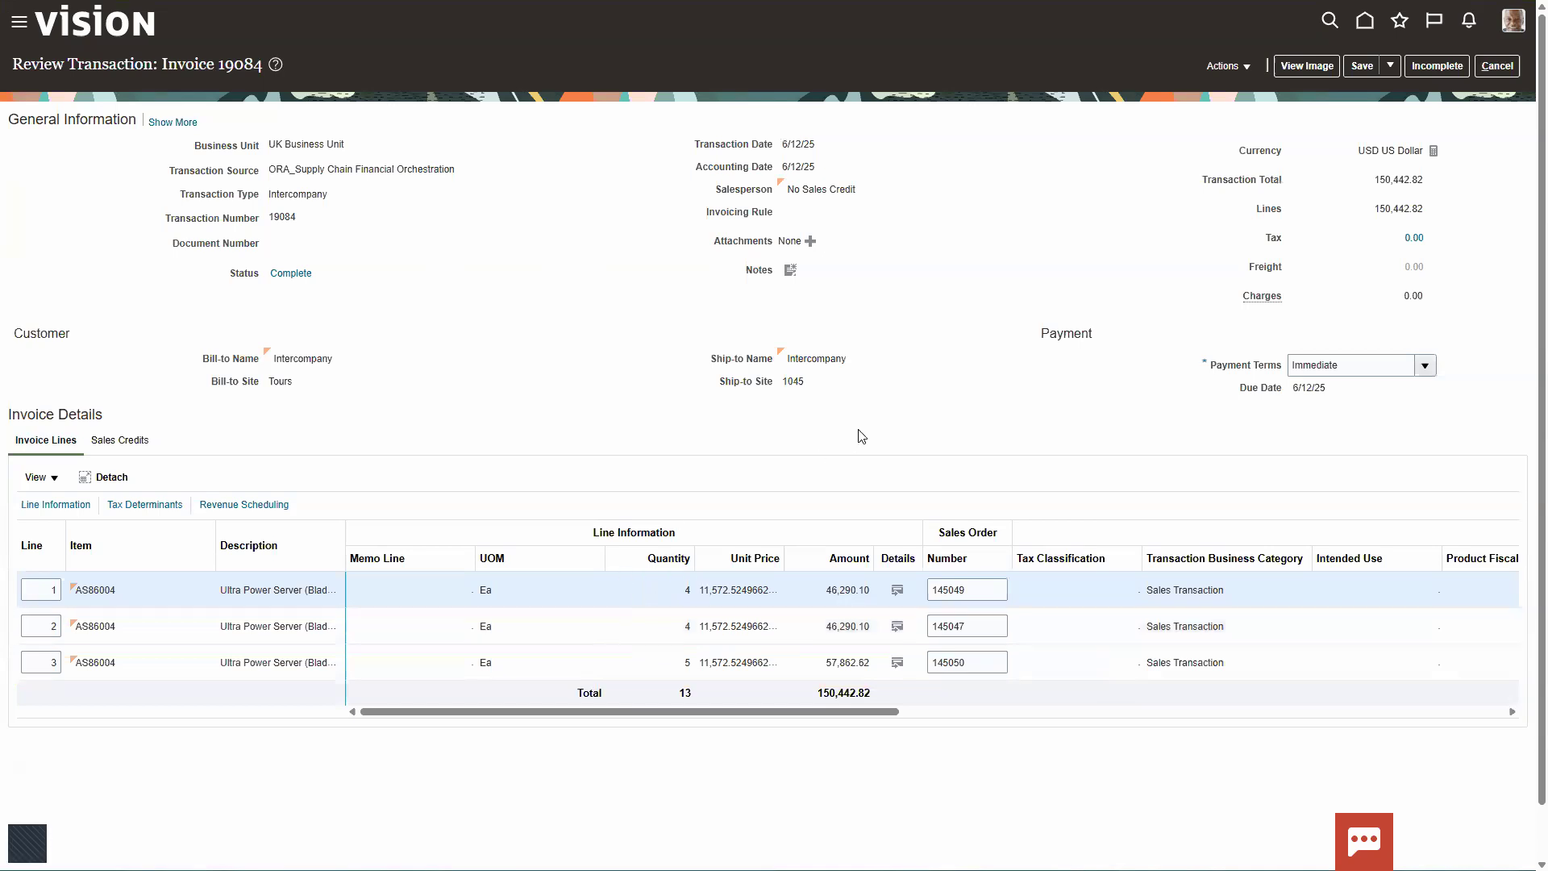
left_click(1226, 66)
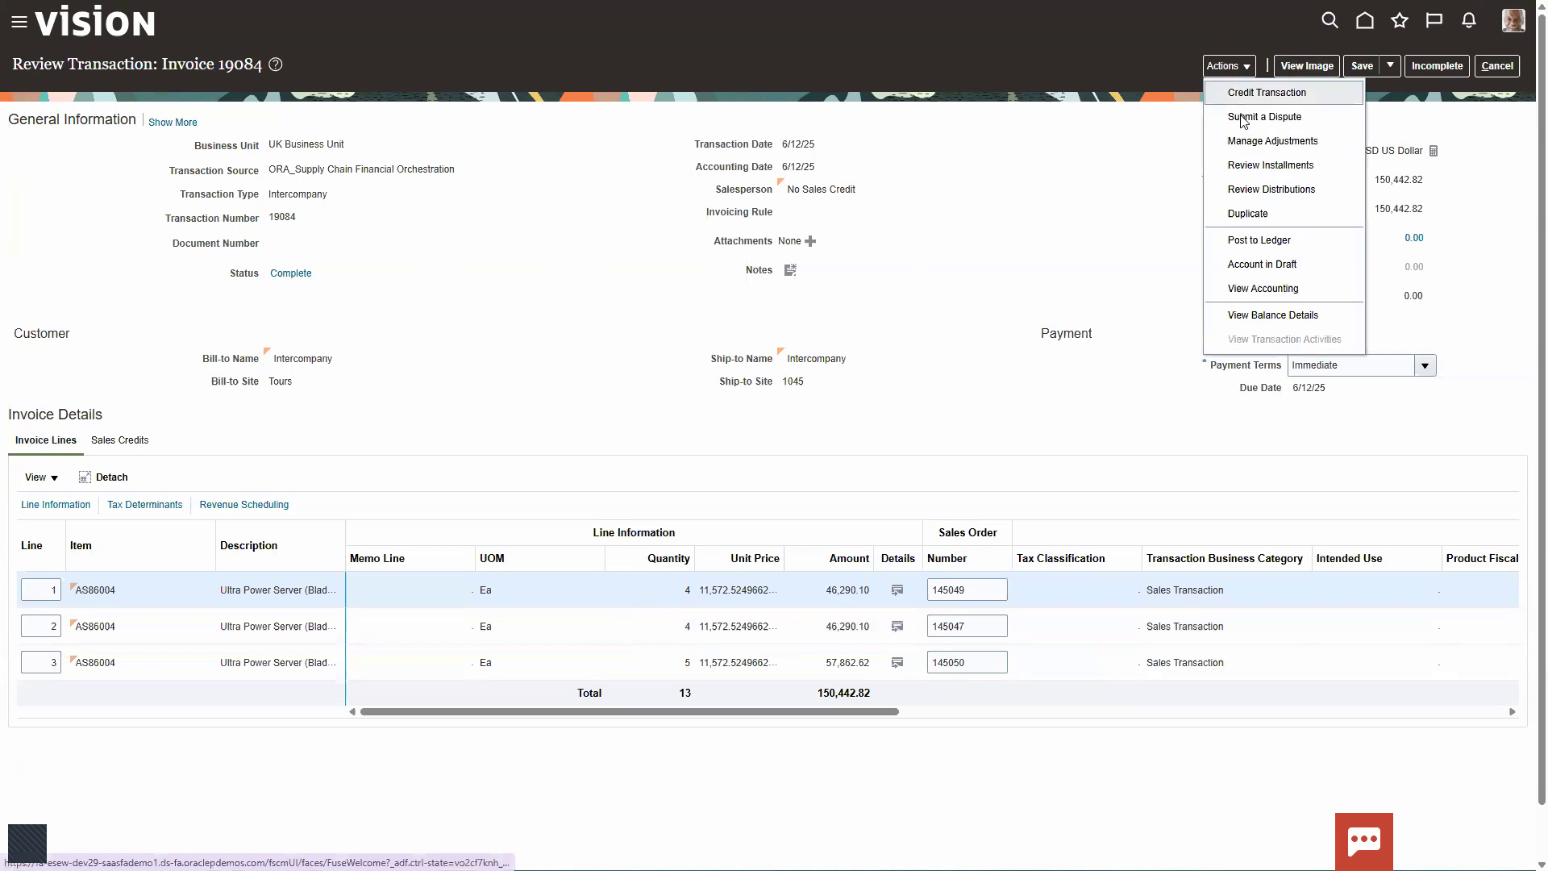
left_click(1251, 238)
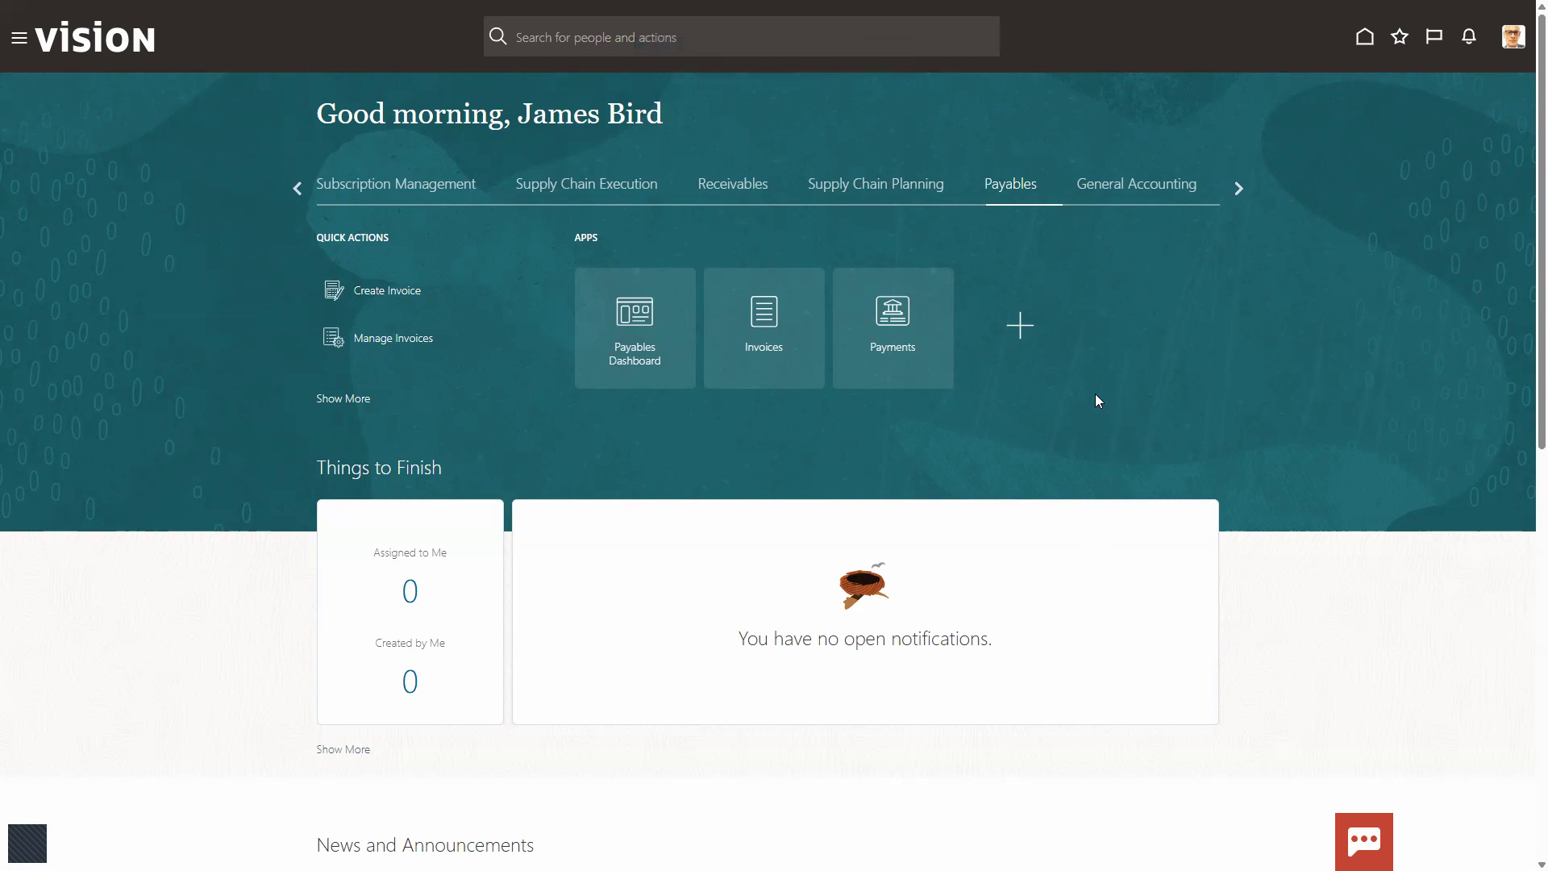
Step: Open Invoices for Payables and go to the Import Invoices task
left_click(761, 333)
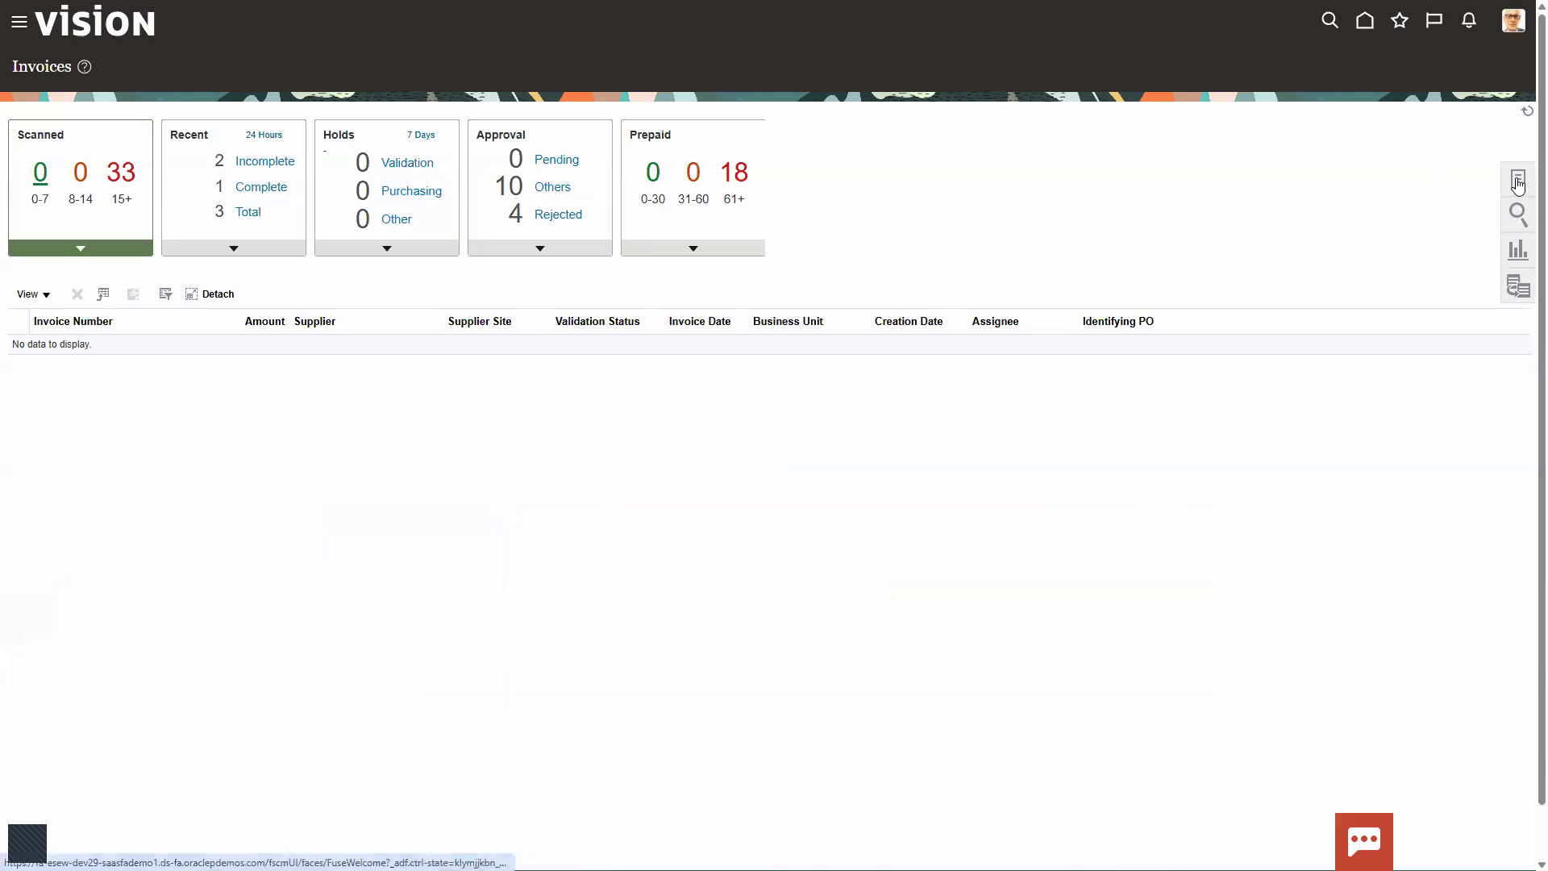
left_click(1517, 181)
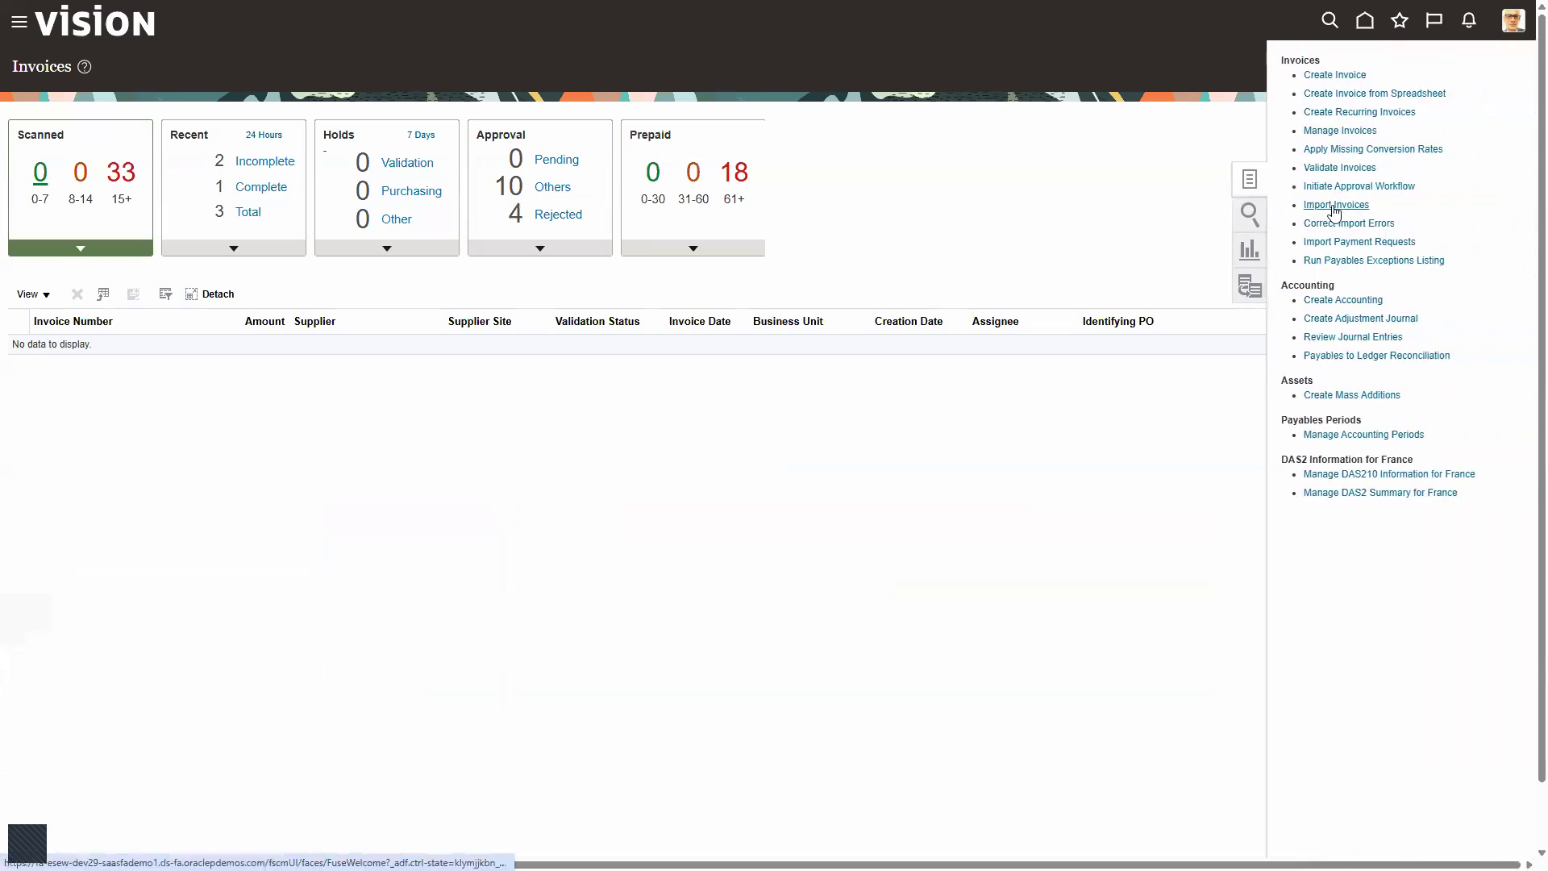
key("ctrl+2")
mouse_move(1283, 189)
left_mouse_down()
mouse_move(1367, 244)
mouse_move(1460, 225)
left_mouse_up()
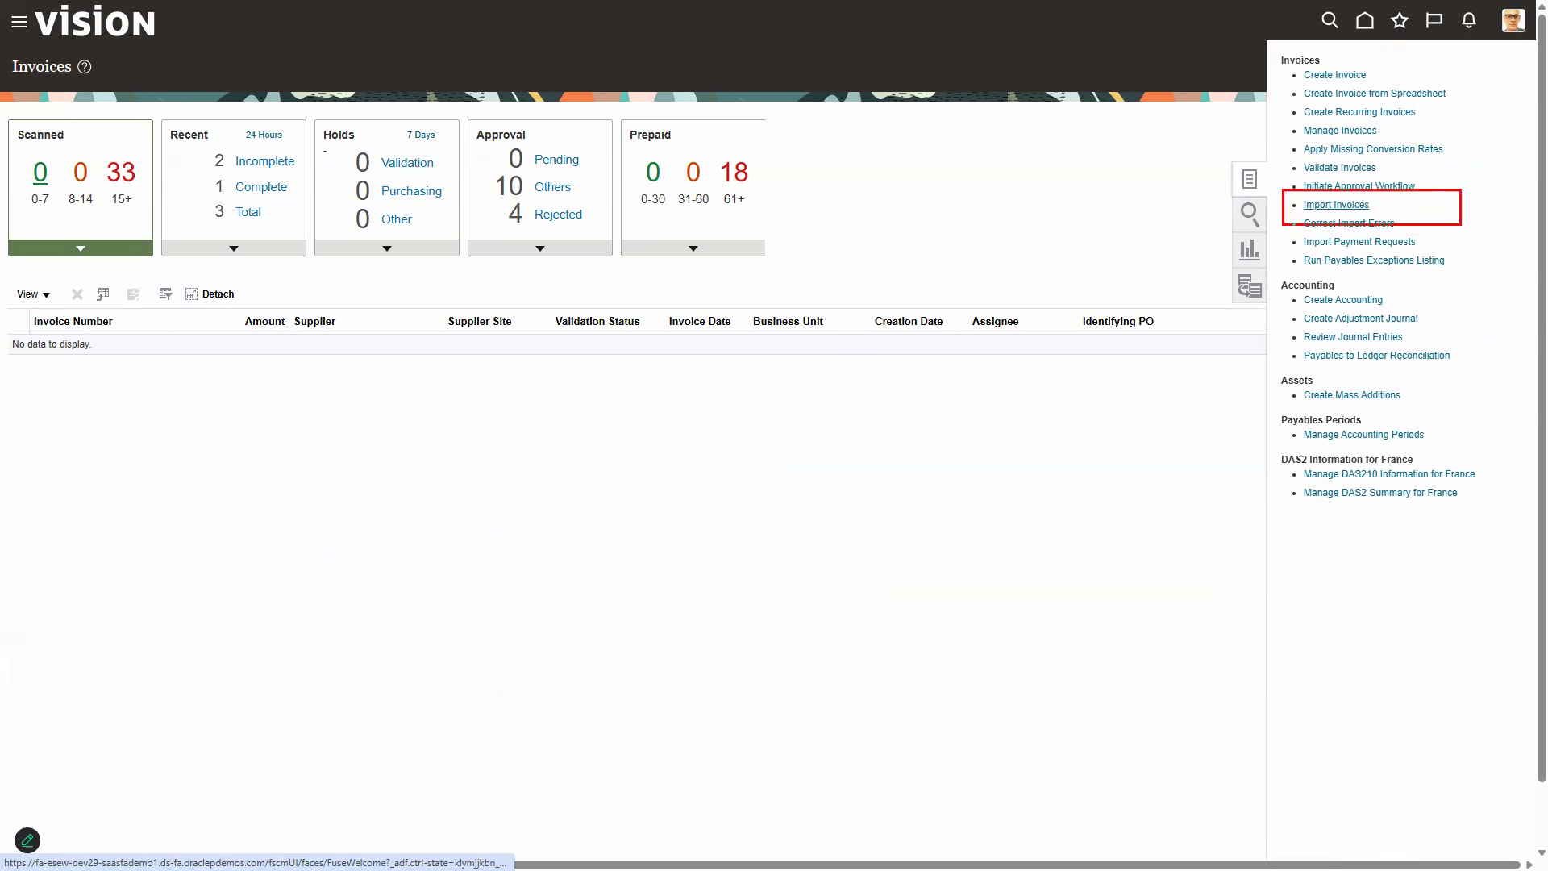
key("Escape")
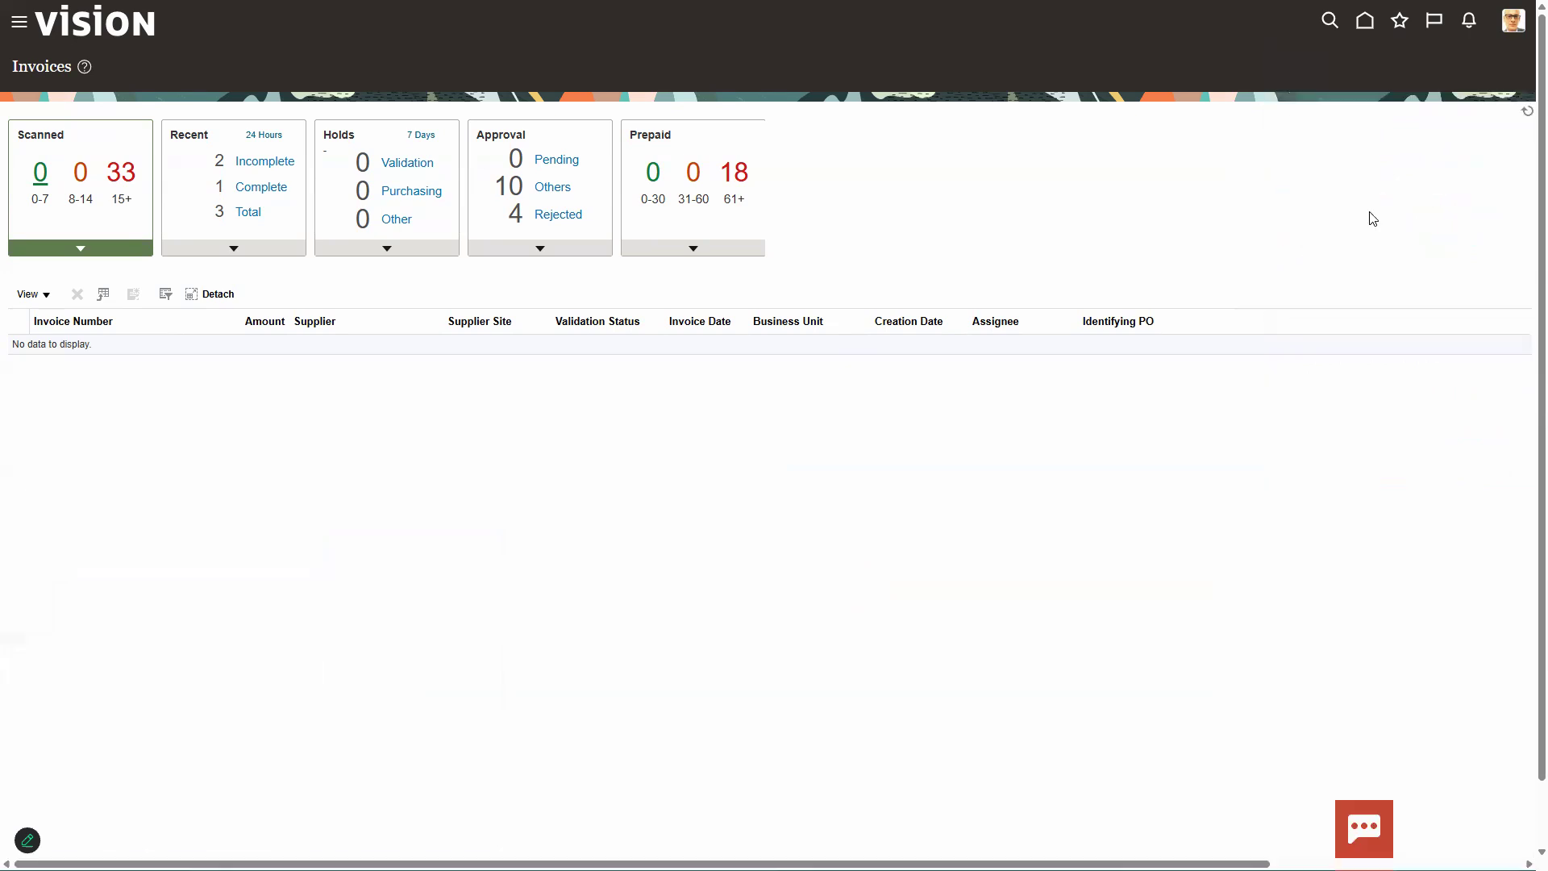
left_click(1519, 182)
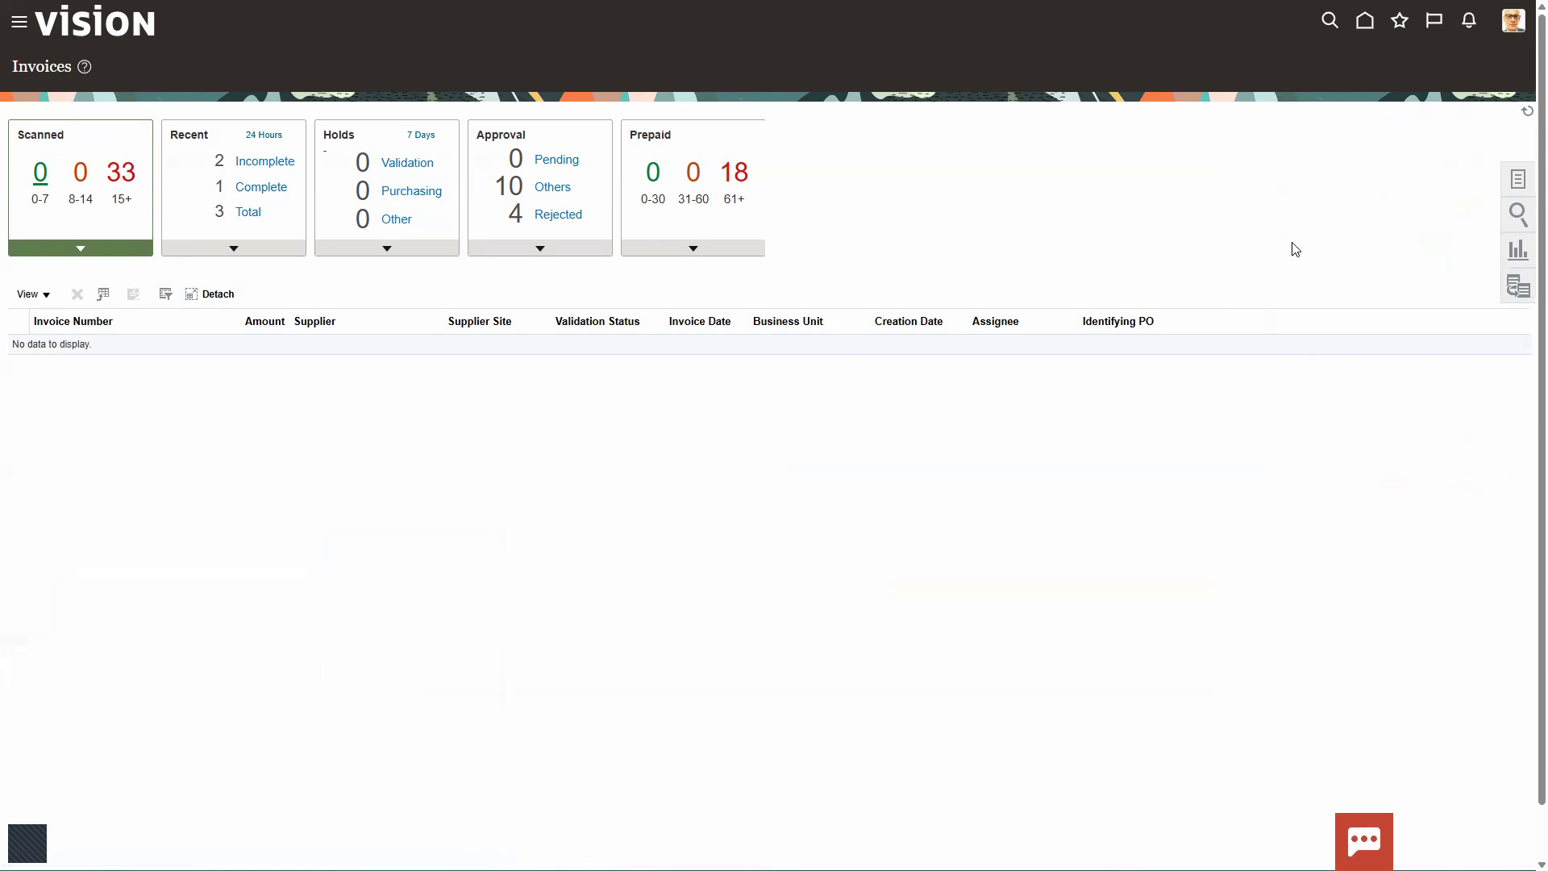
left_click(1509, 186)
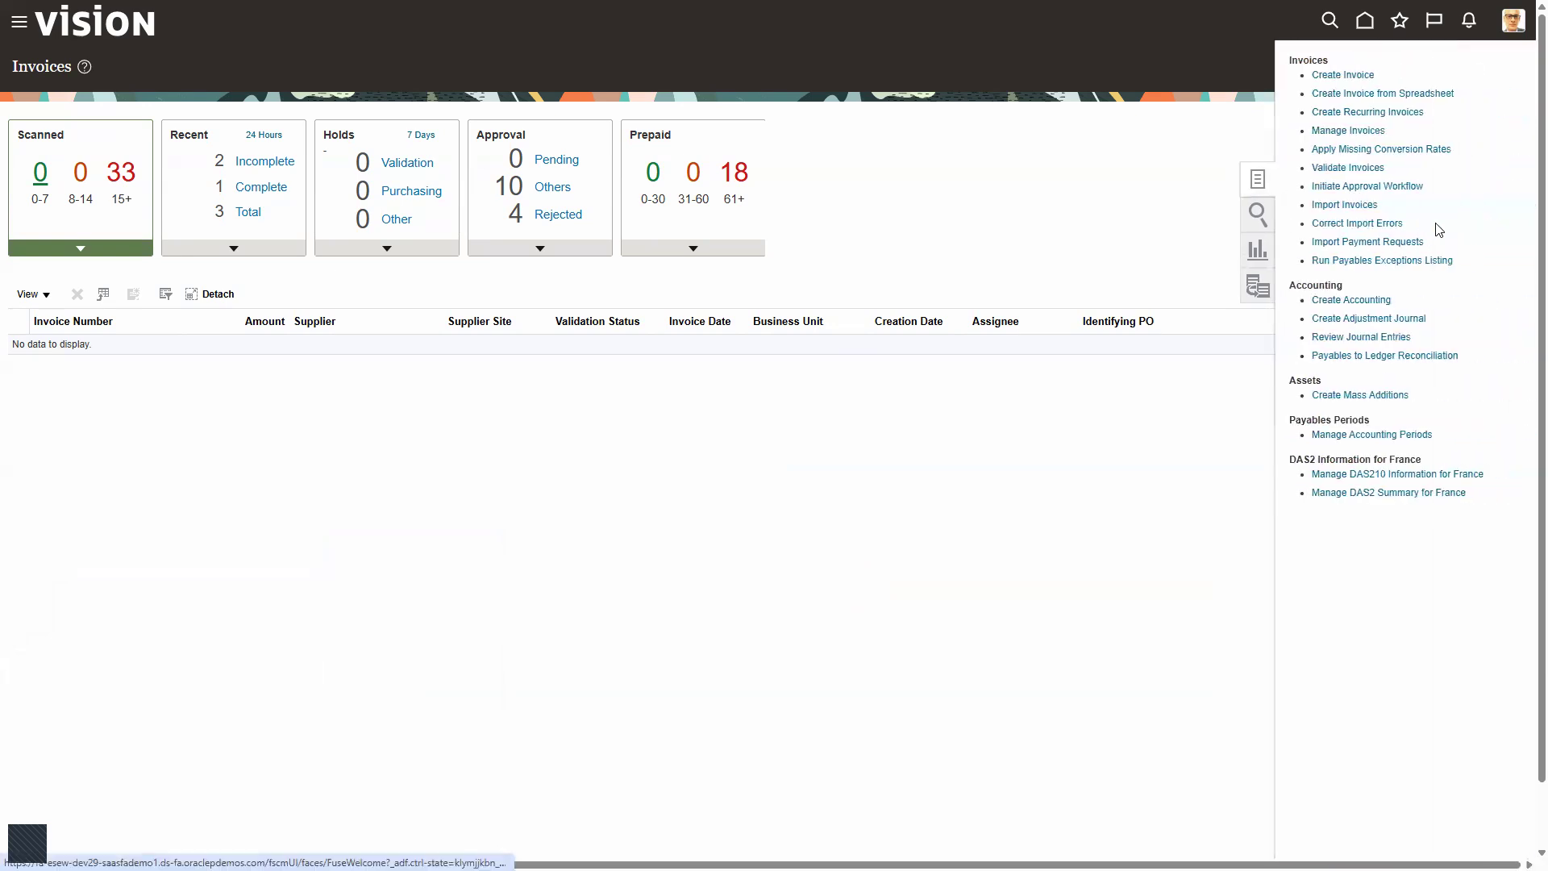
left_click(1335, 205)
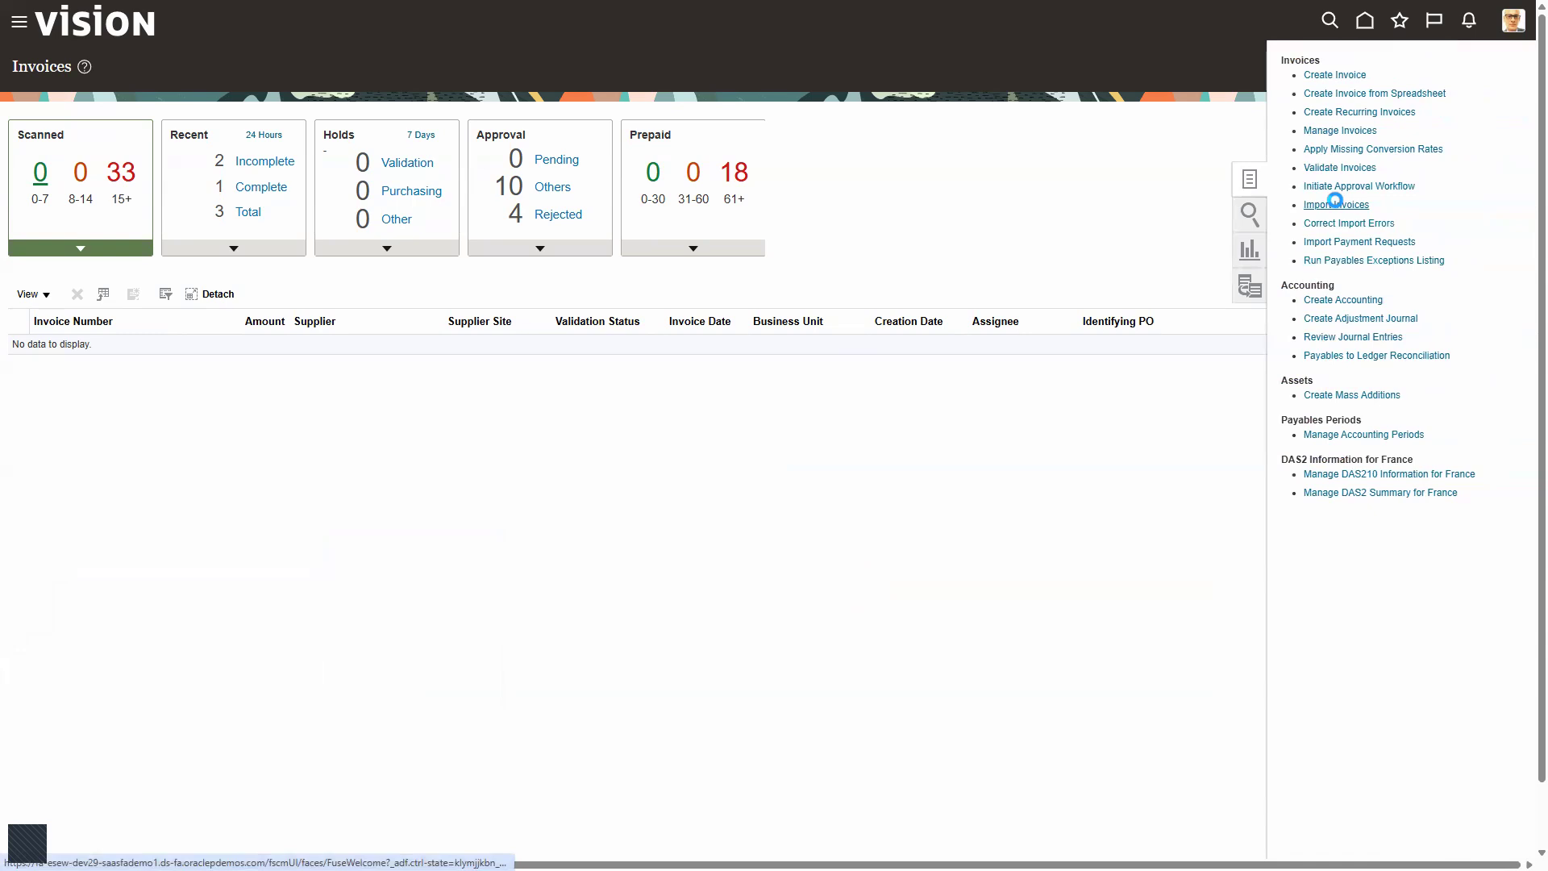
Step: Submit Import Payables Invoices for US1 Business Unit and US Primary Ledger with the source Supply Chain Financial Flow Orchestration
left_click(268, 323)
left_click(254, 358)
left_click(240, 355)
left_click(255, 388)
left_click(228, 381)
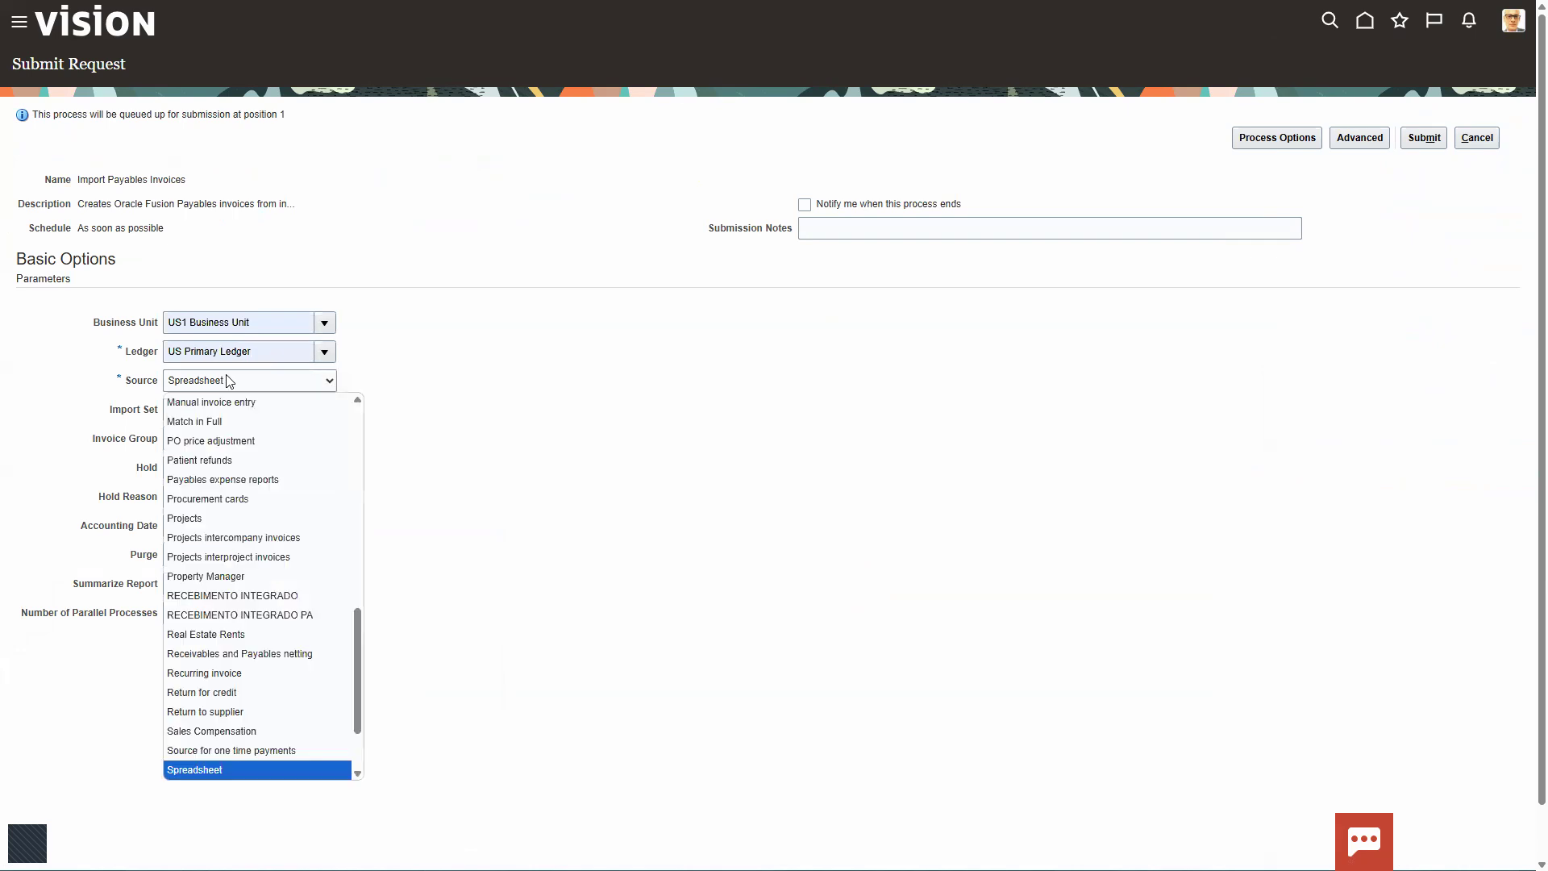
scroll(194, 520, "down", 2)
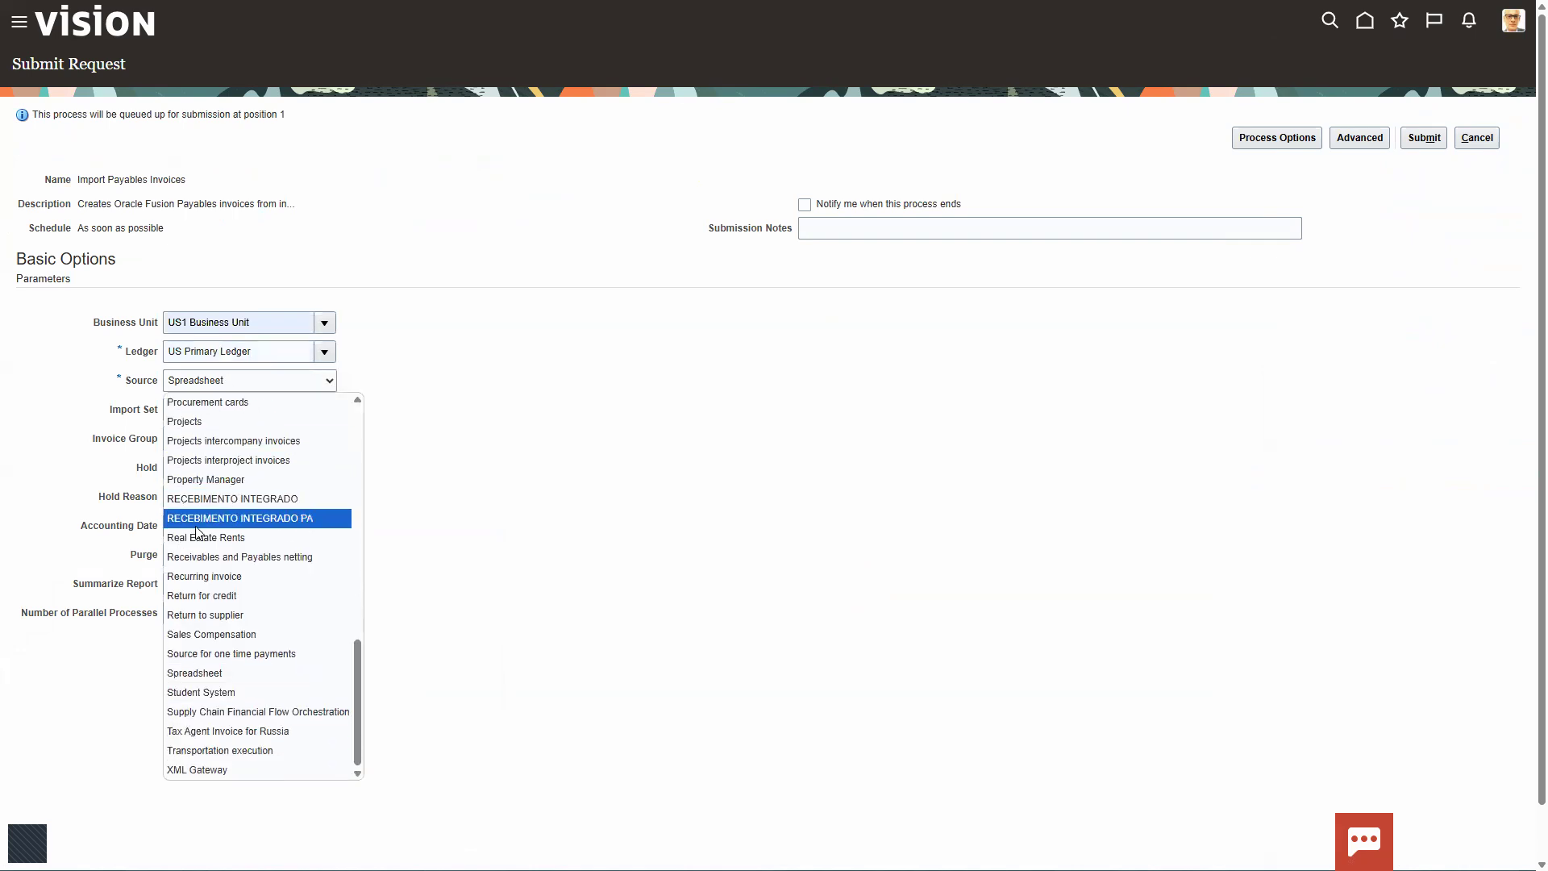
left_click(194, 714)
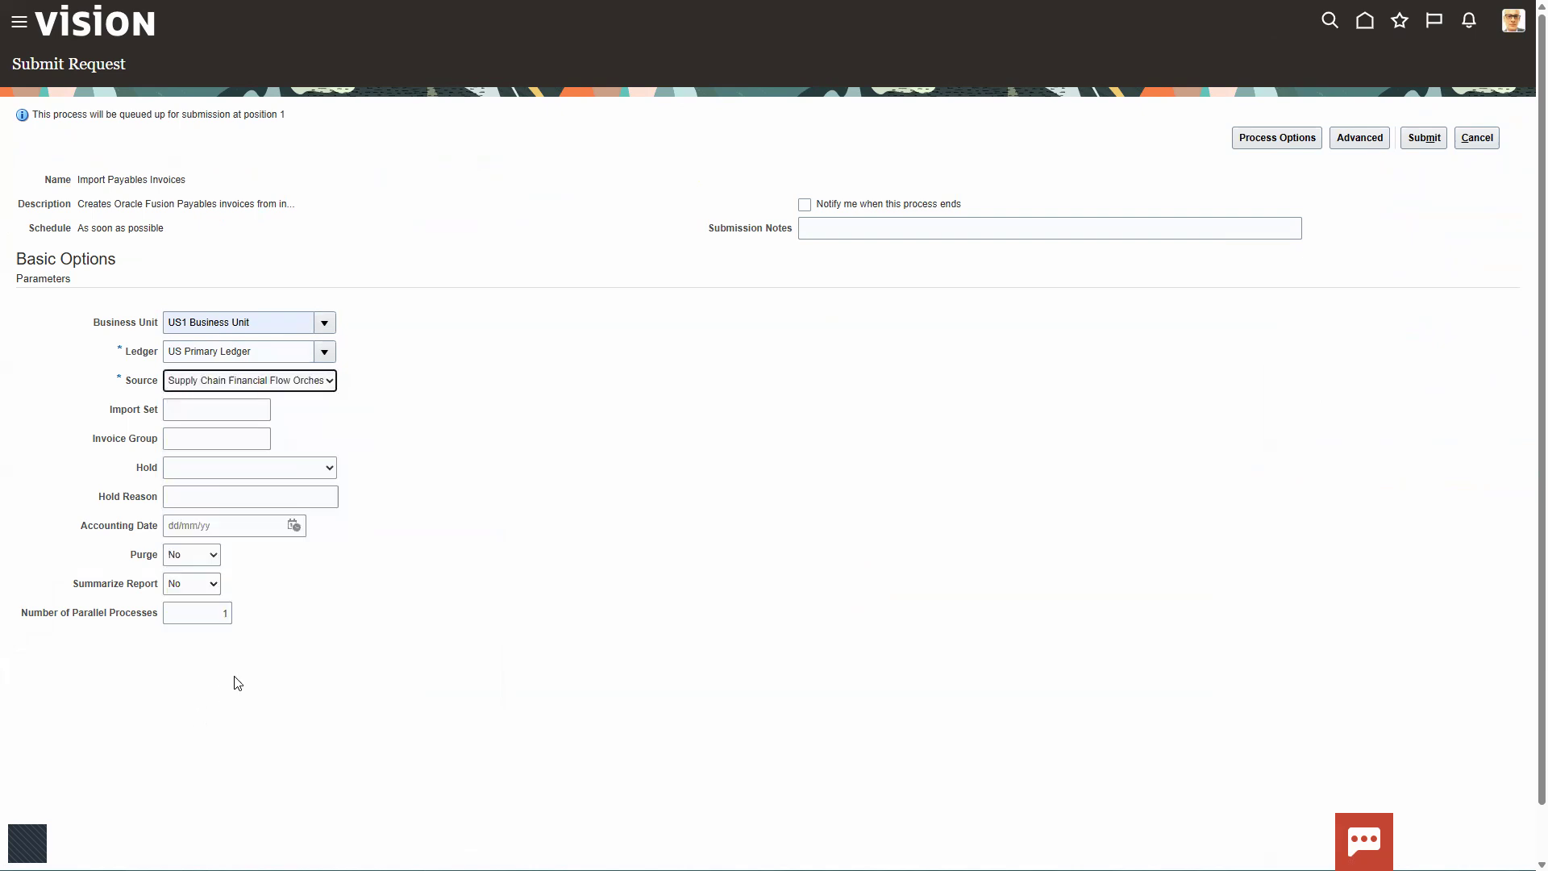
left_click(1420, 142)
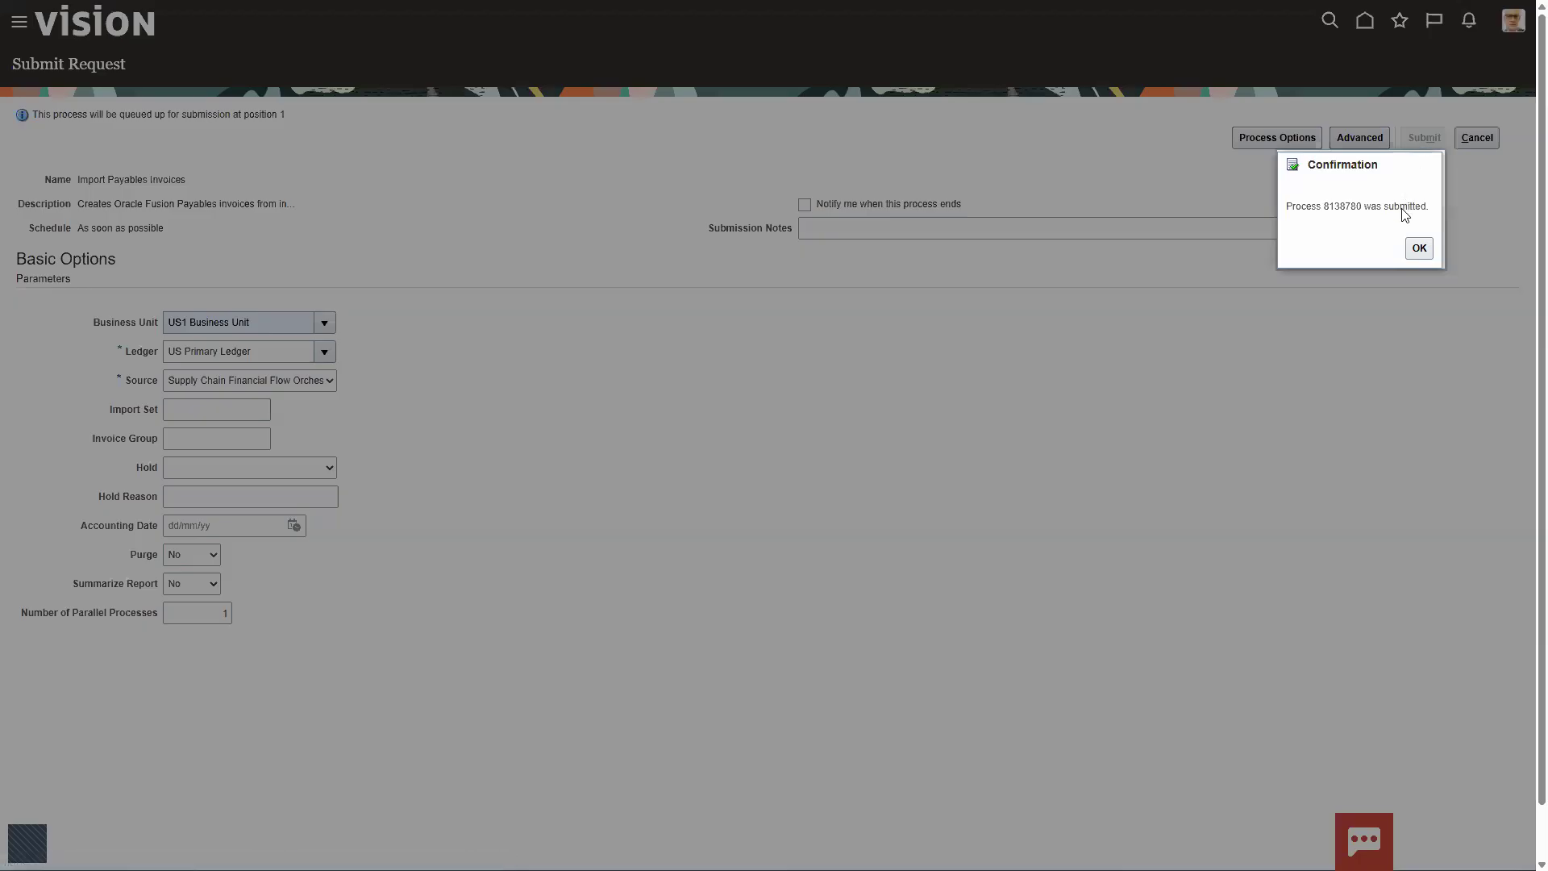
left_click(1418, 250)
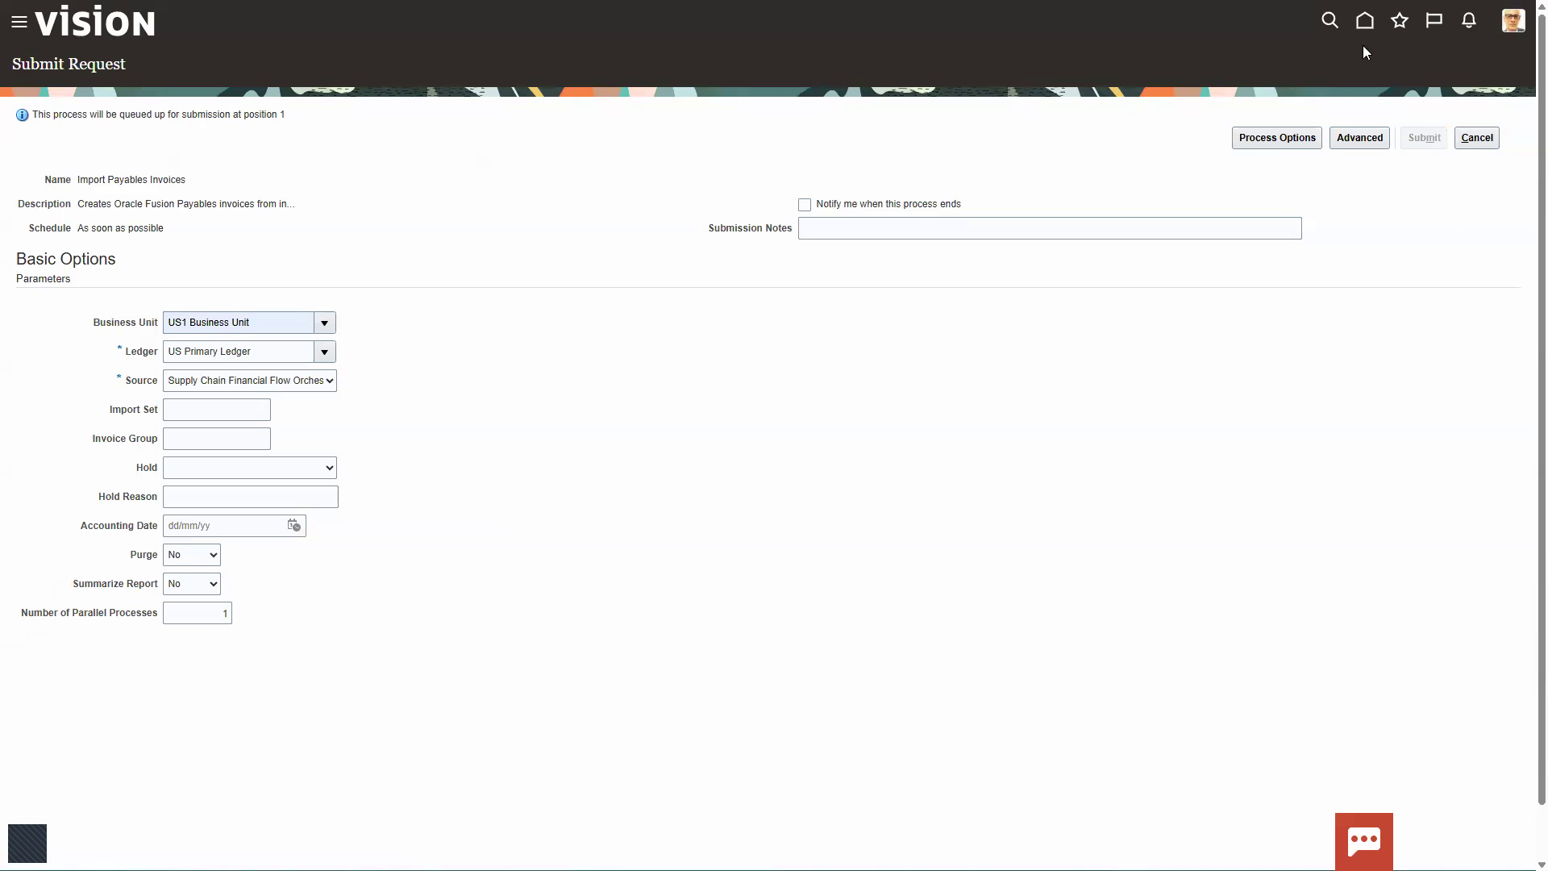
Step: Return to the Payables invoices work area and open the Manage Invoices task
left_click(1364, 22)
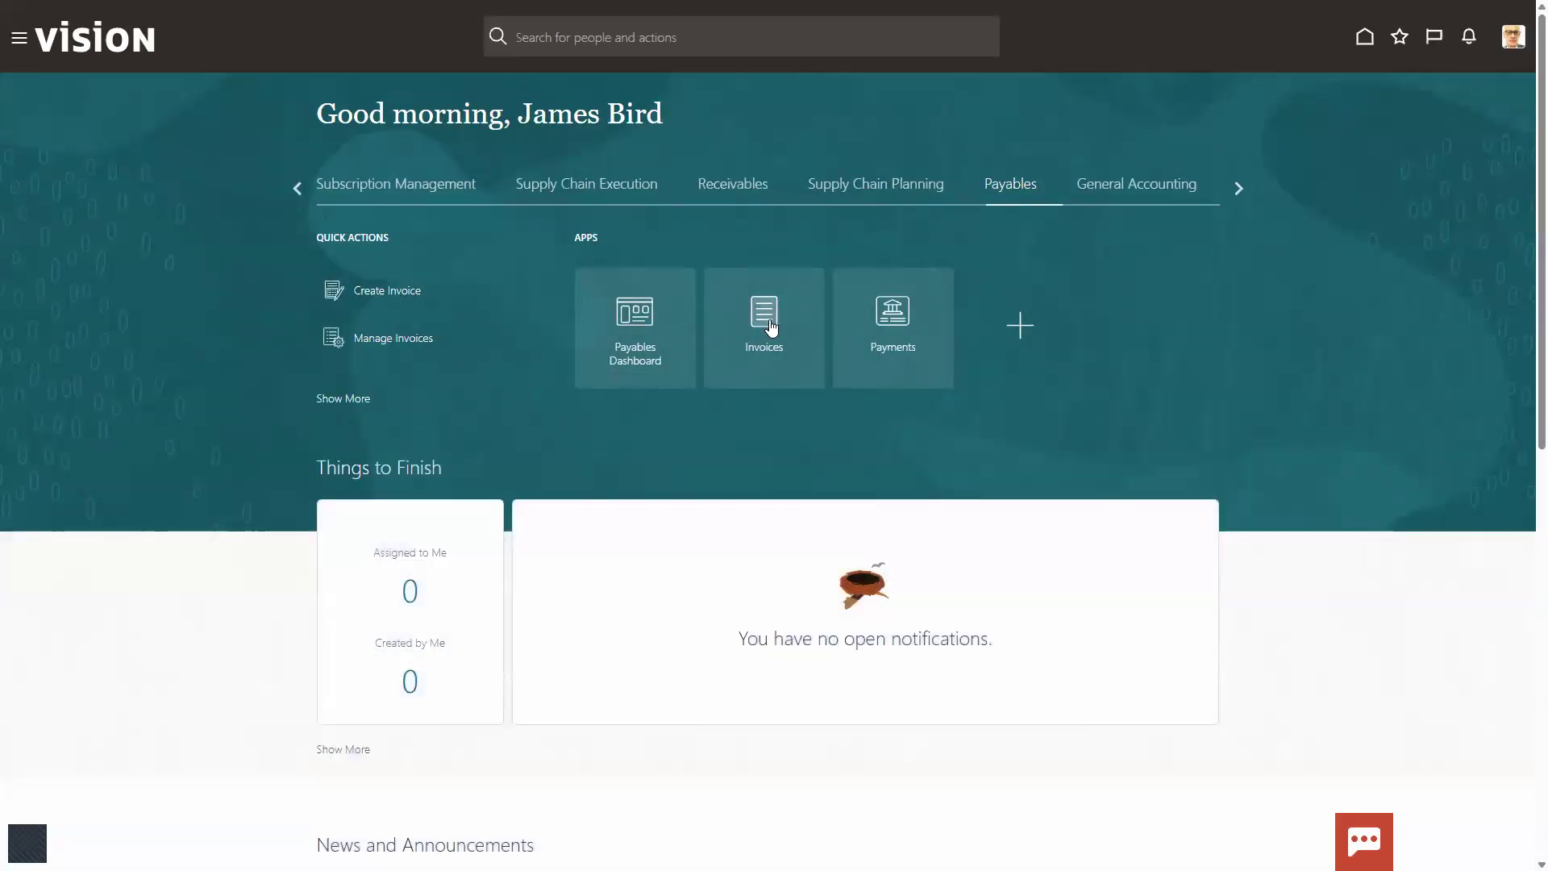
left_click(770, 326)
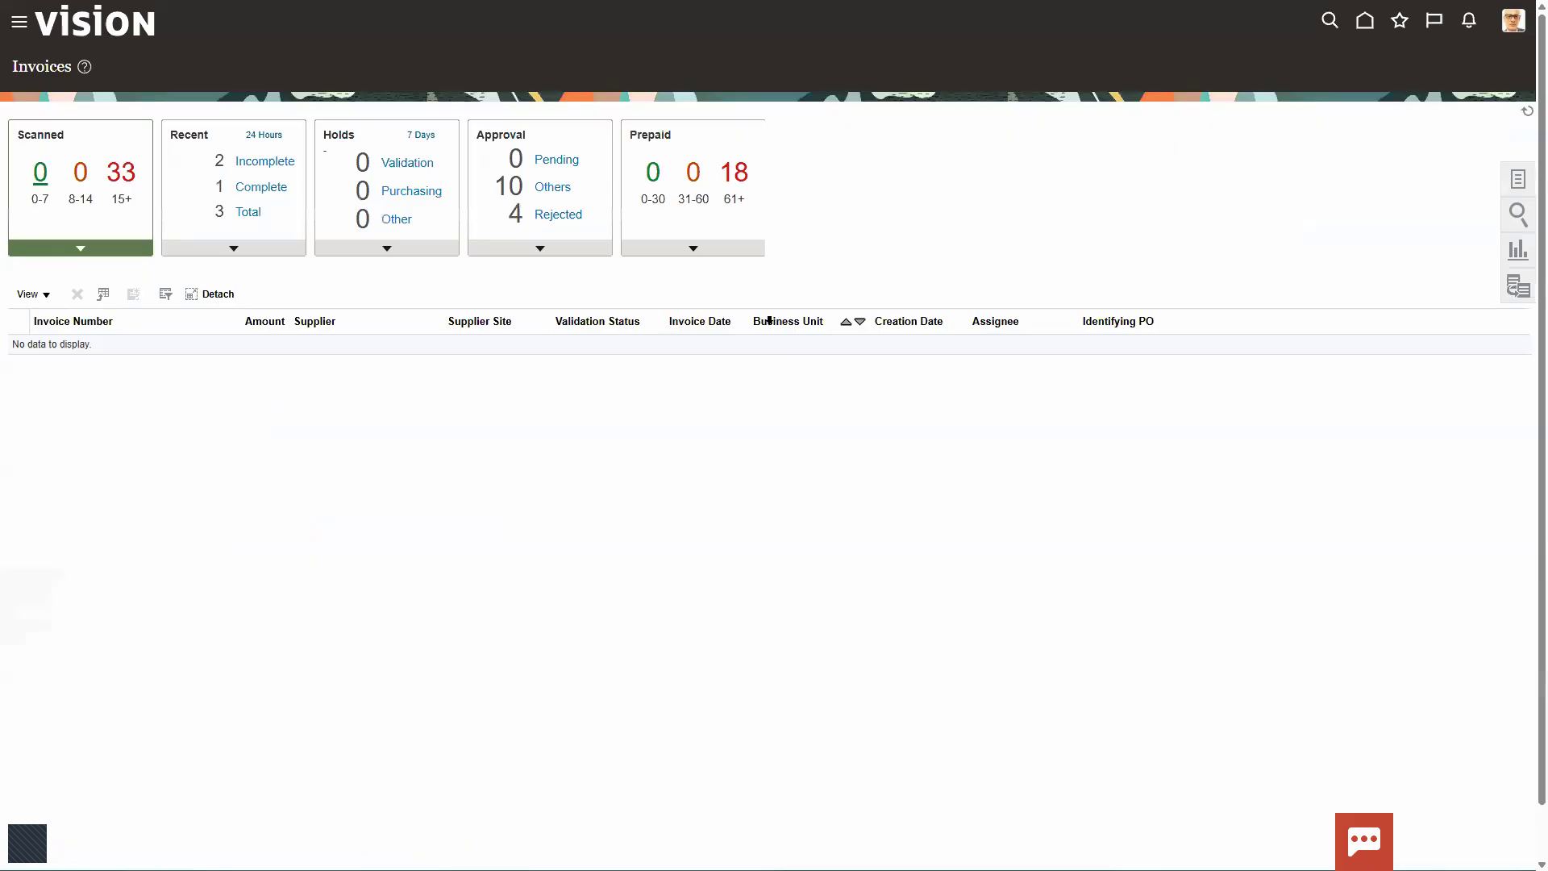
left_click(1517, 179)
left_click(1320, 129)
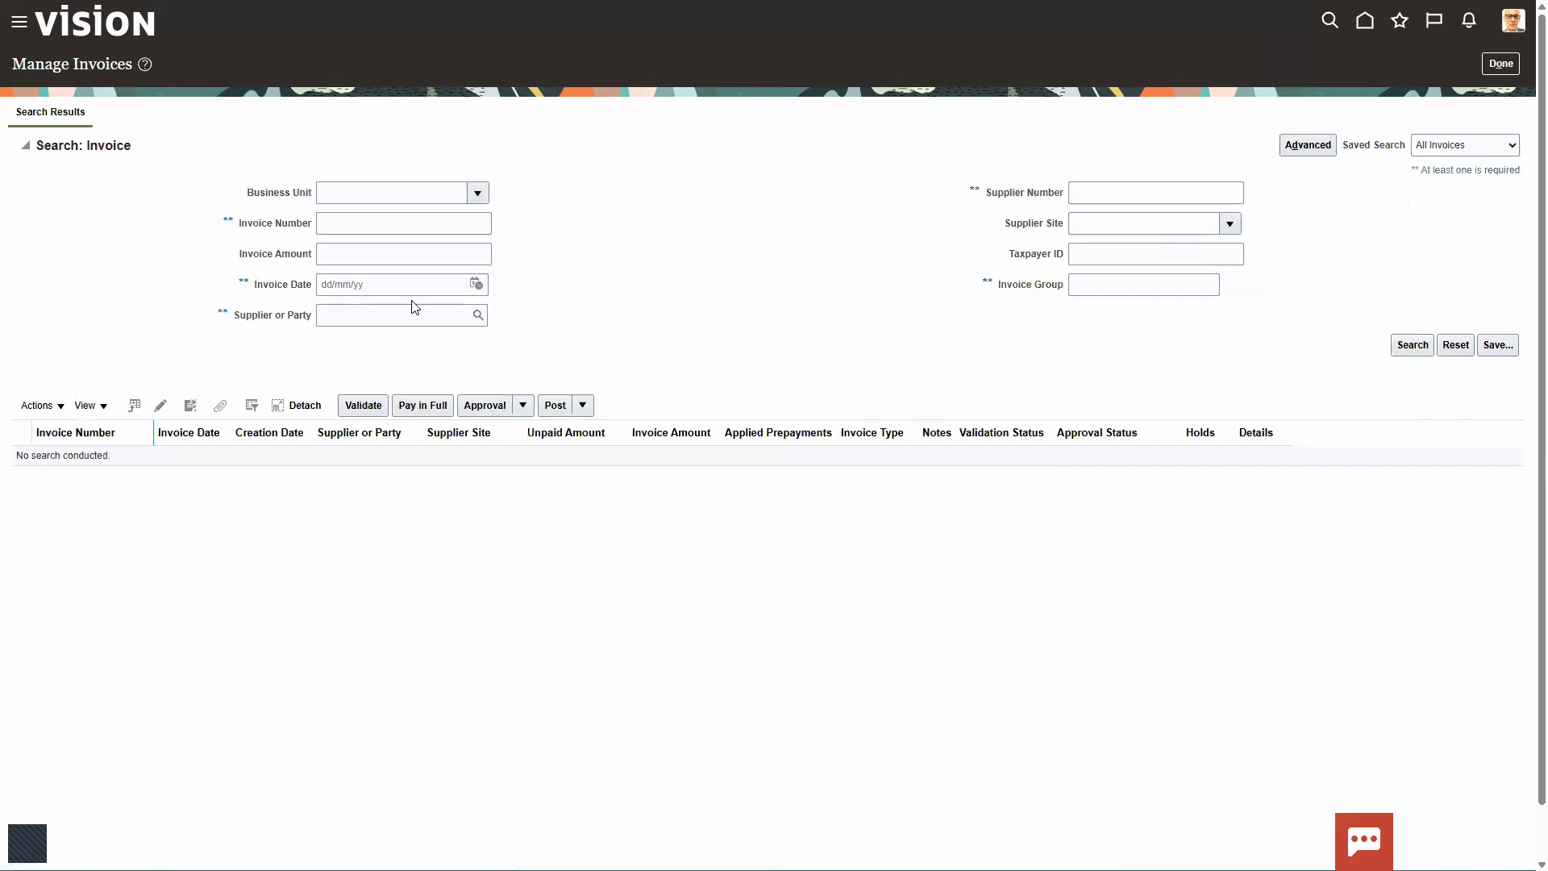
Step: Search for payables invoices with the invoice date 12/06/25, accepting the date-only search
left_click(476, 285)
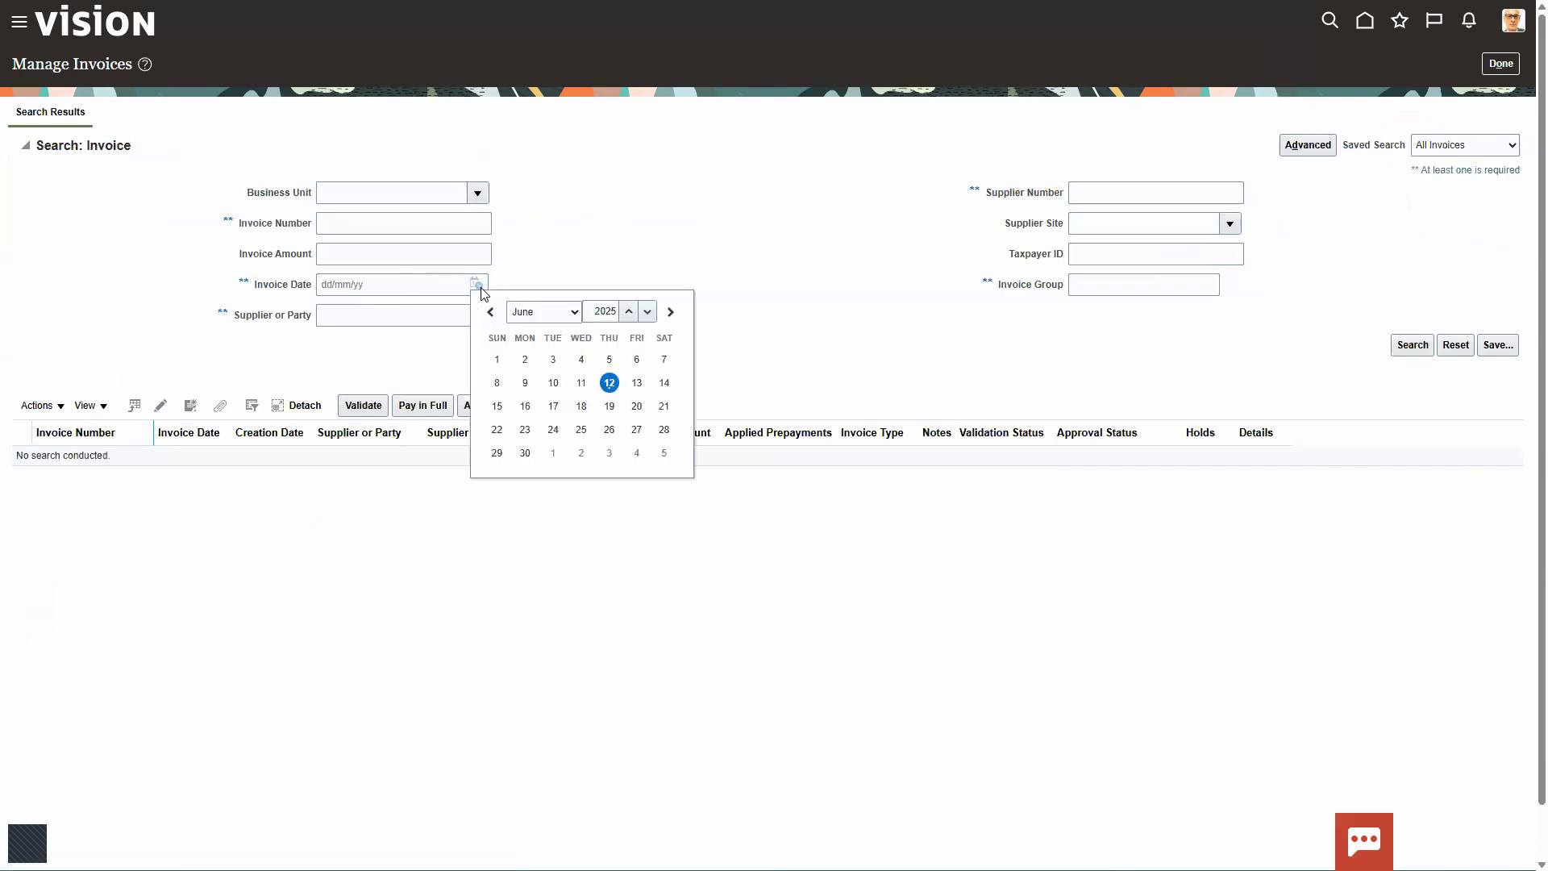
left_click(609, 383)
left_click(1407, 353)
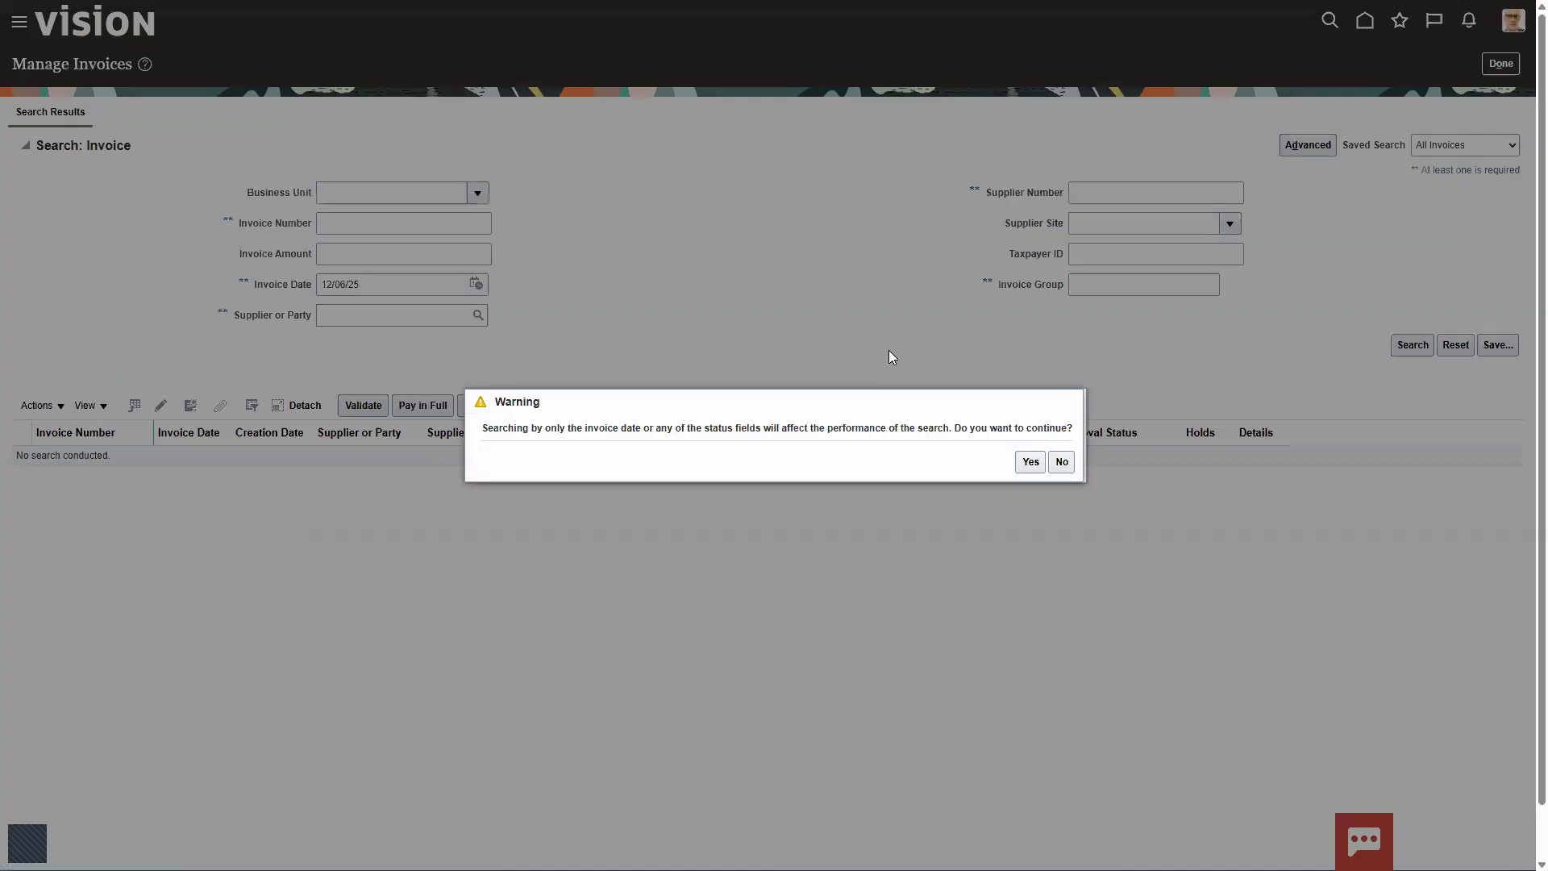
left_click(1027, 463)
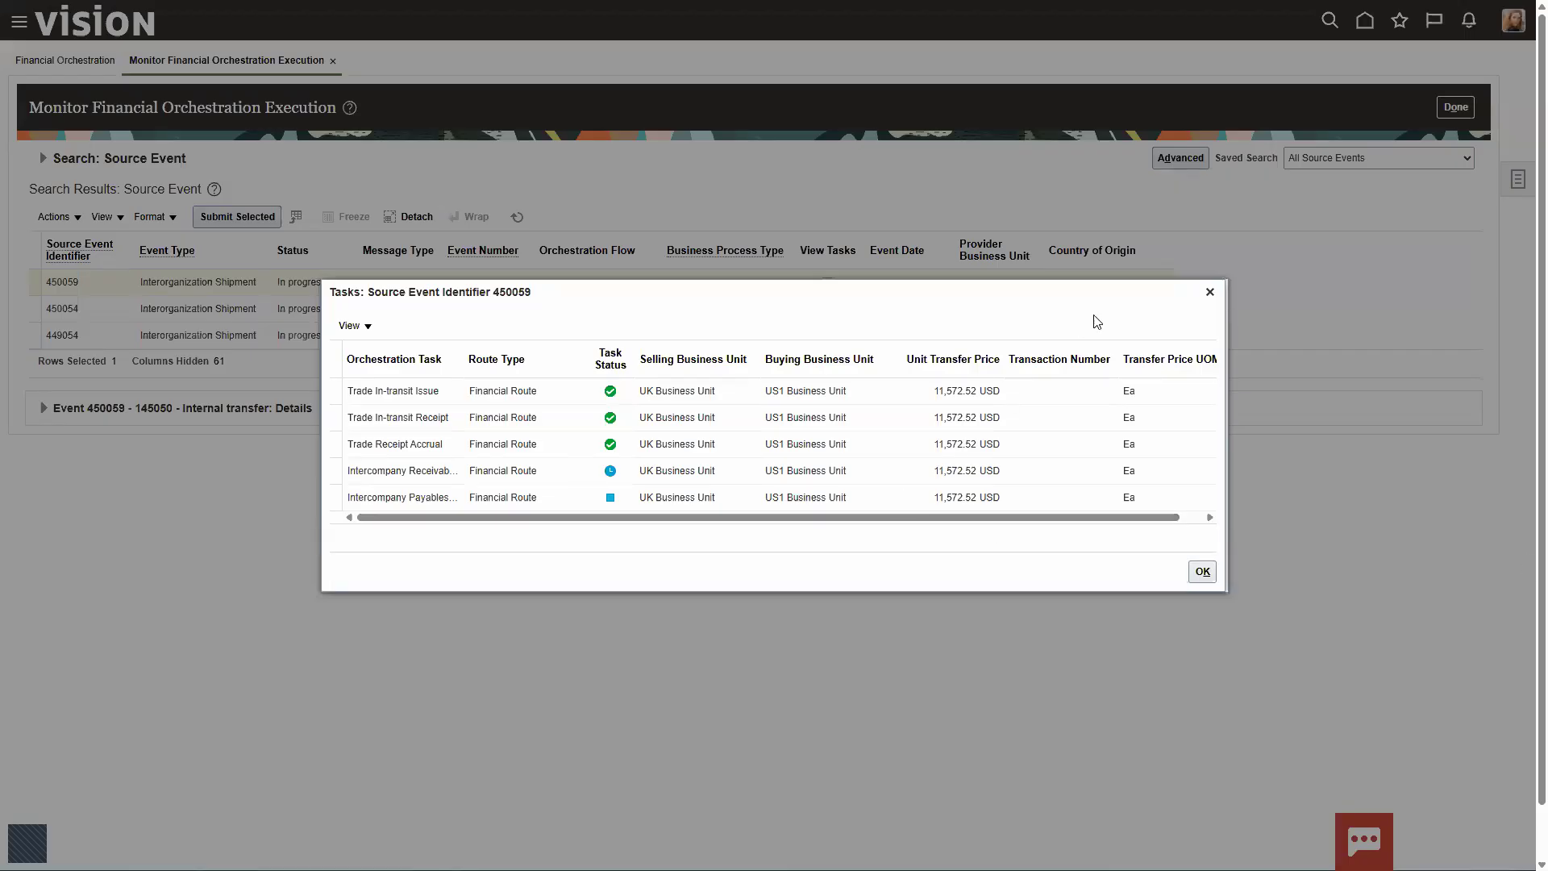
Step: Close the task list of source event 450059 and refresh the source event results
left_click(1210, 292)
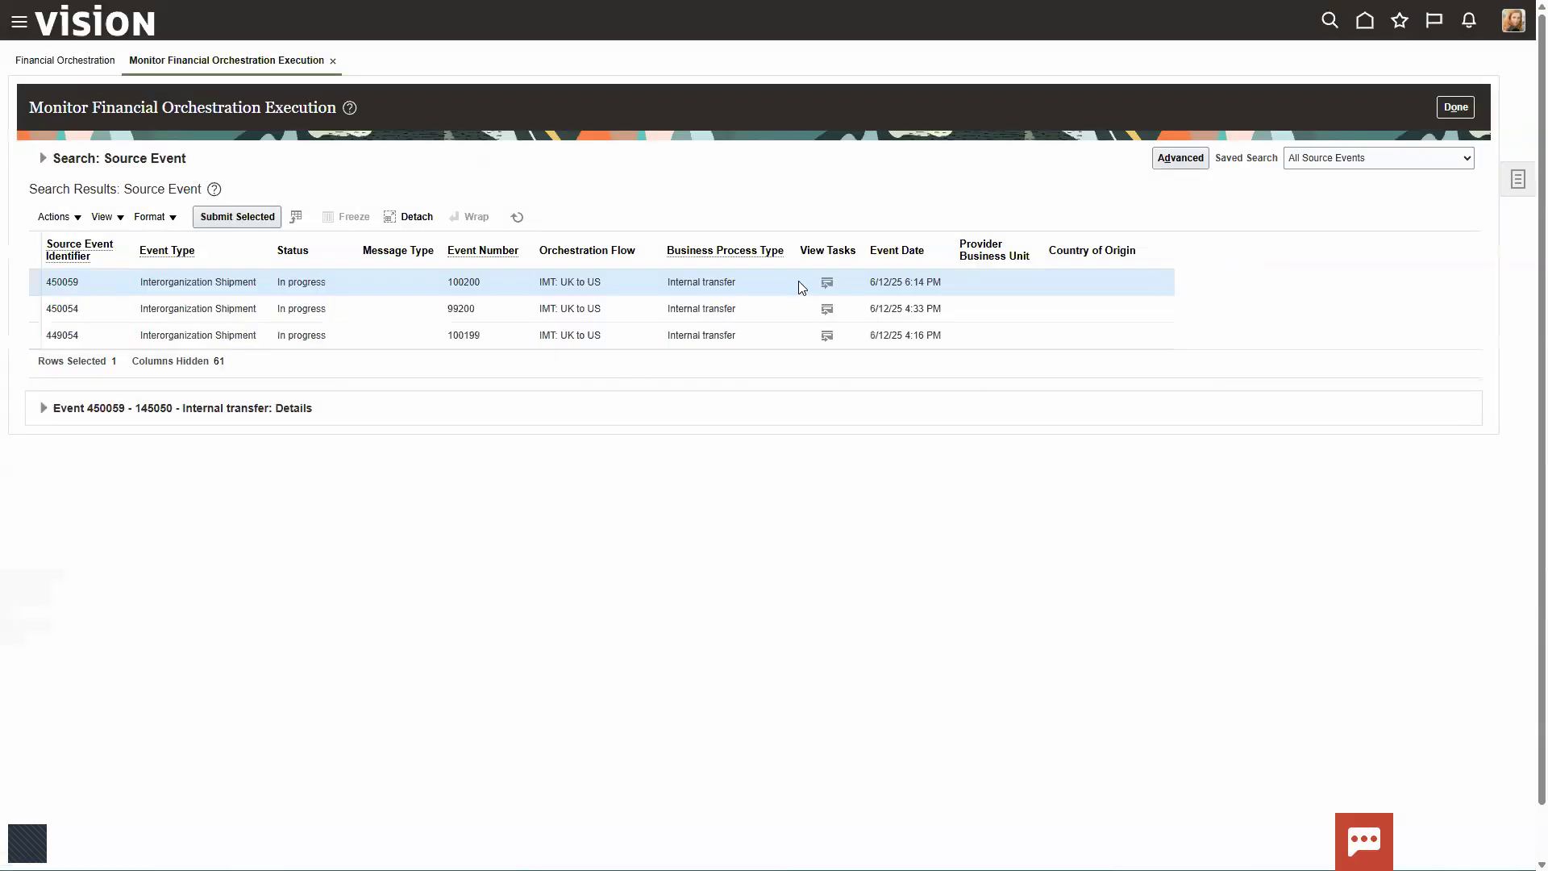
left_click(520, 218)
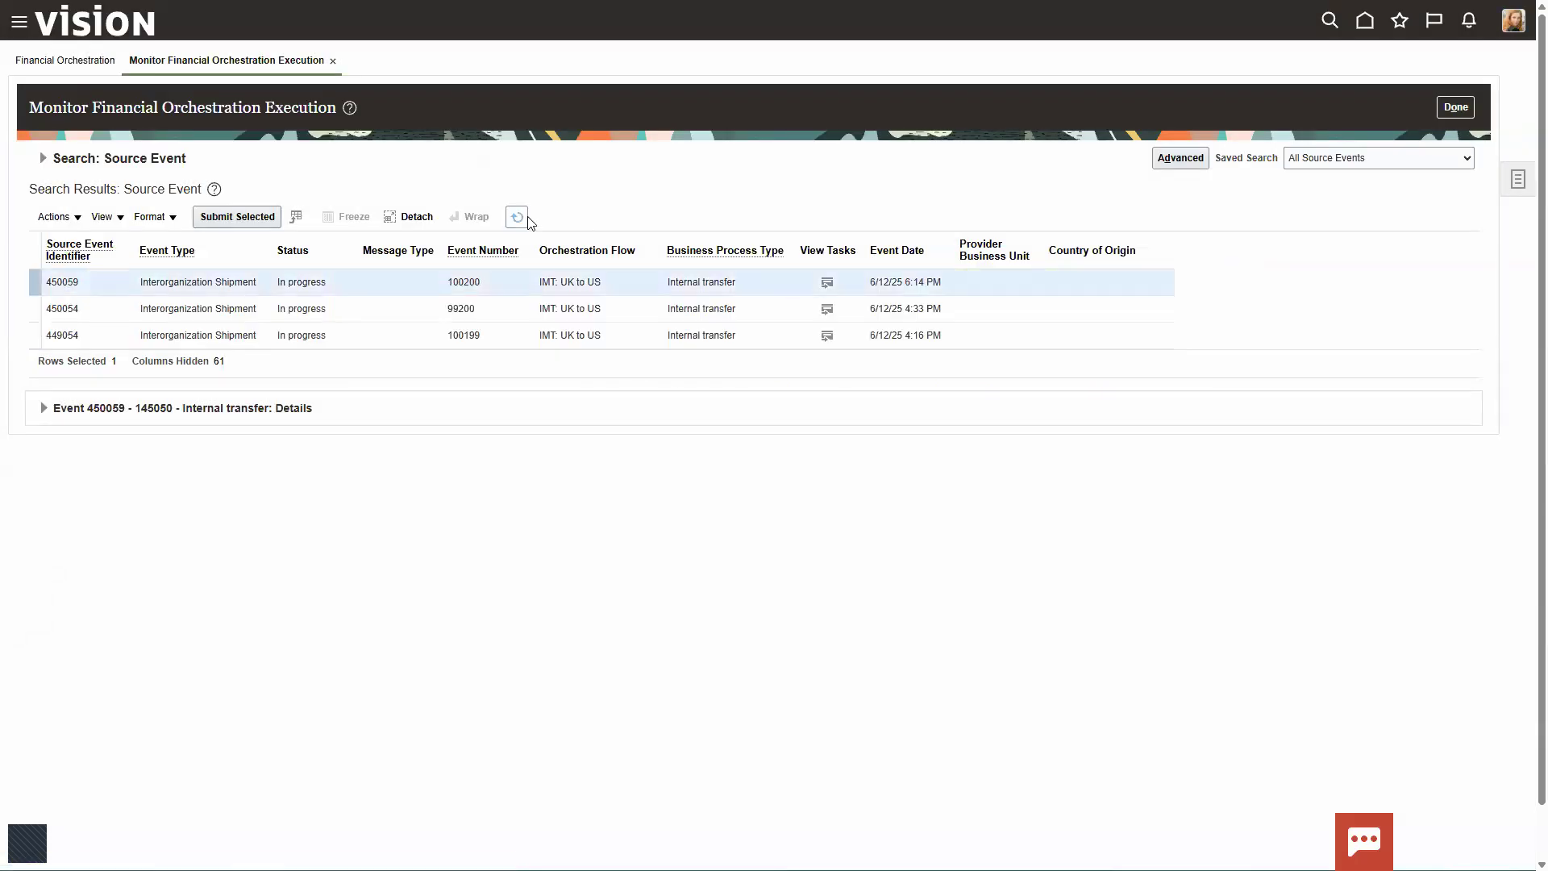
left_click(516, 219)
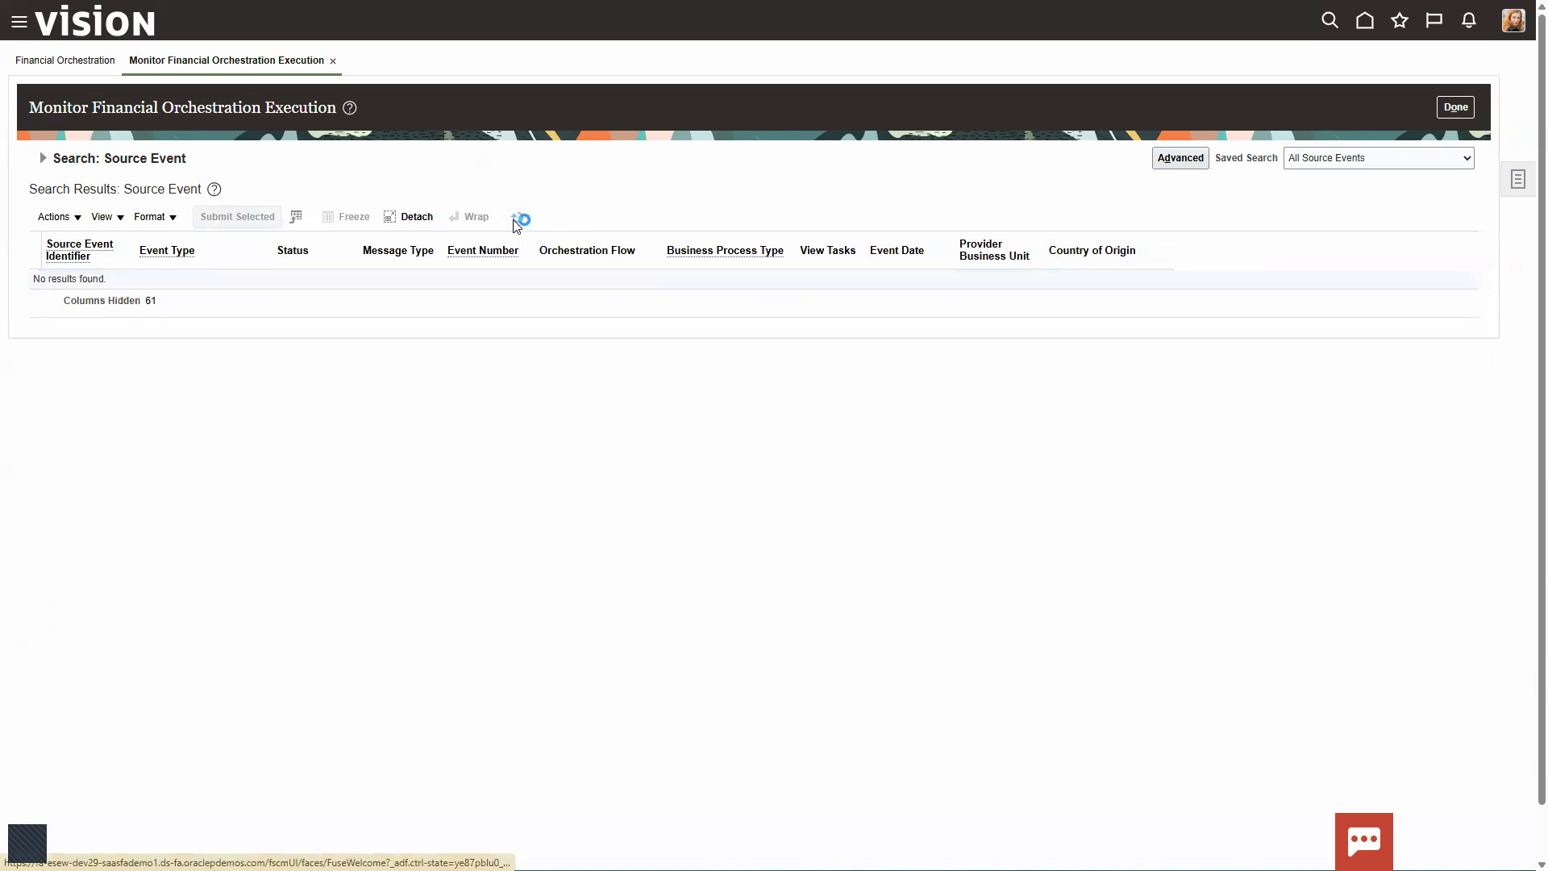
Step: Search the source events for item AS86004 with the status Completed
left_click(42, 158)
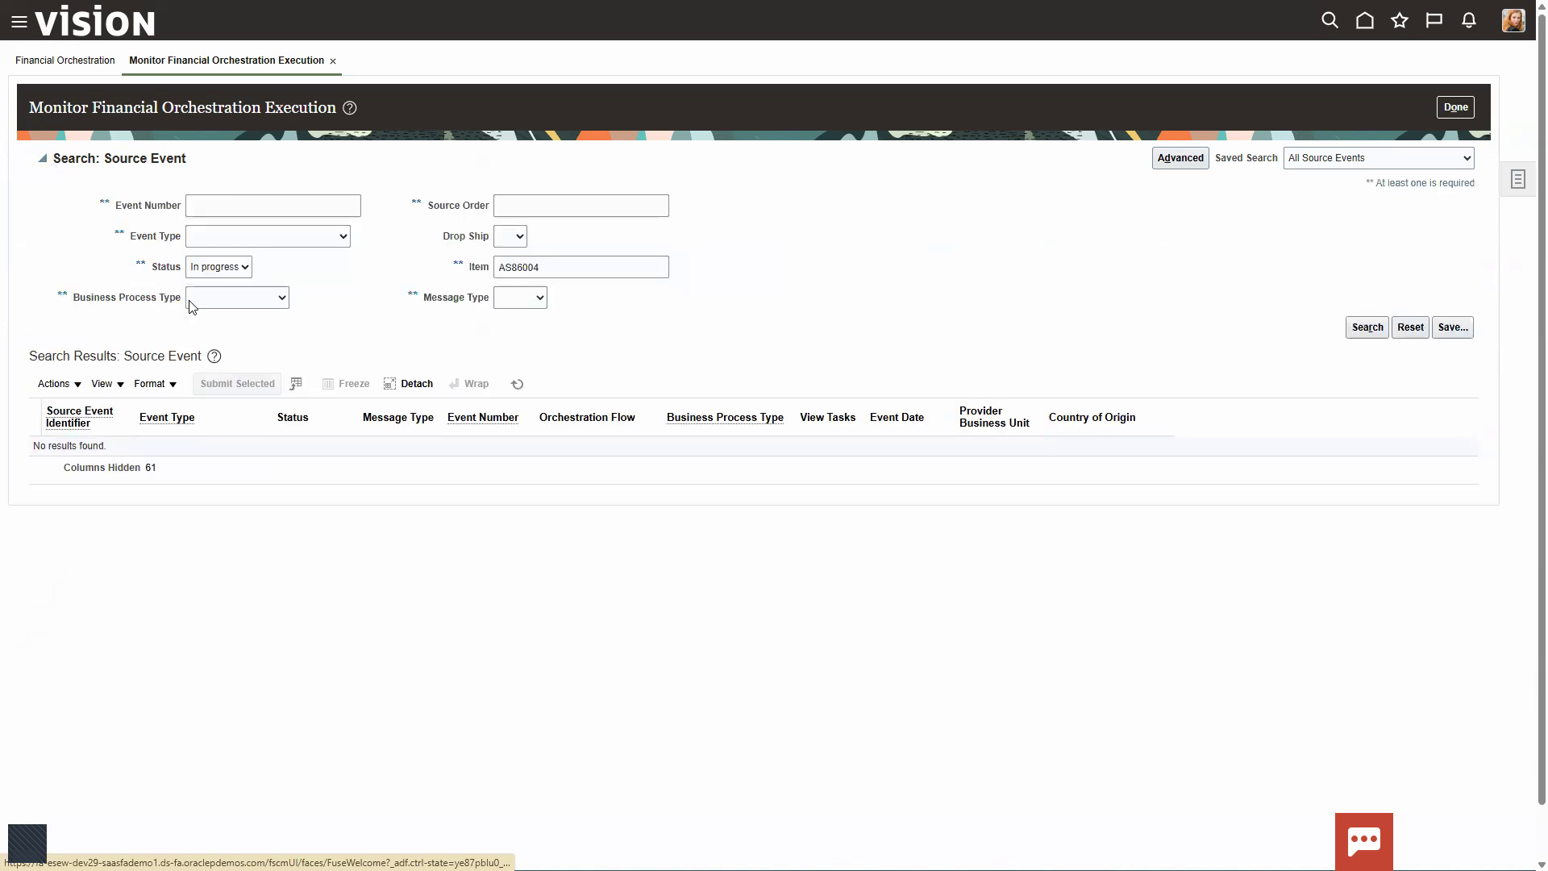
left_click(245, 270)
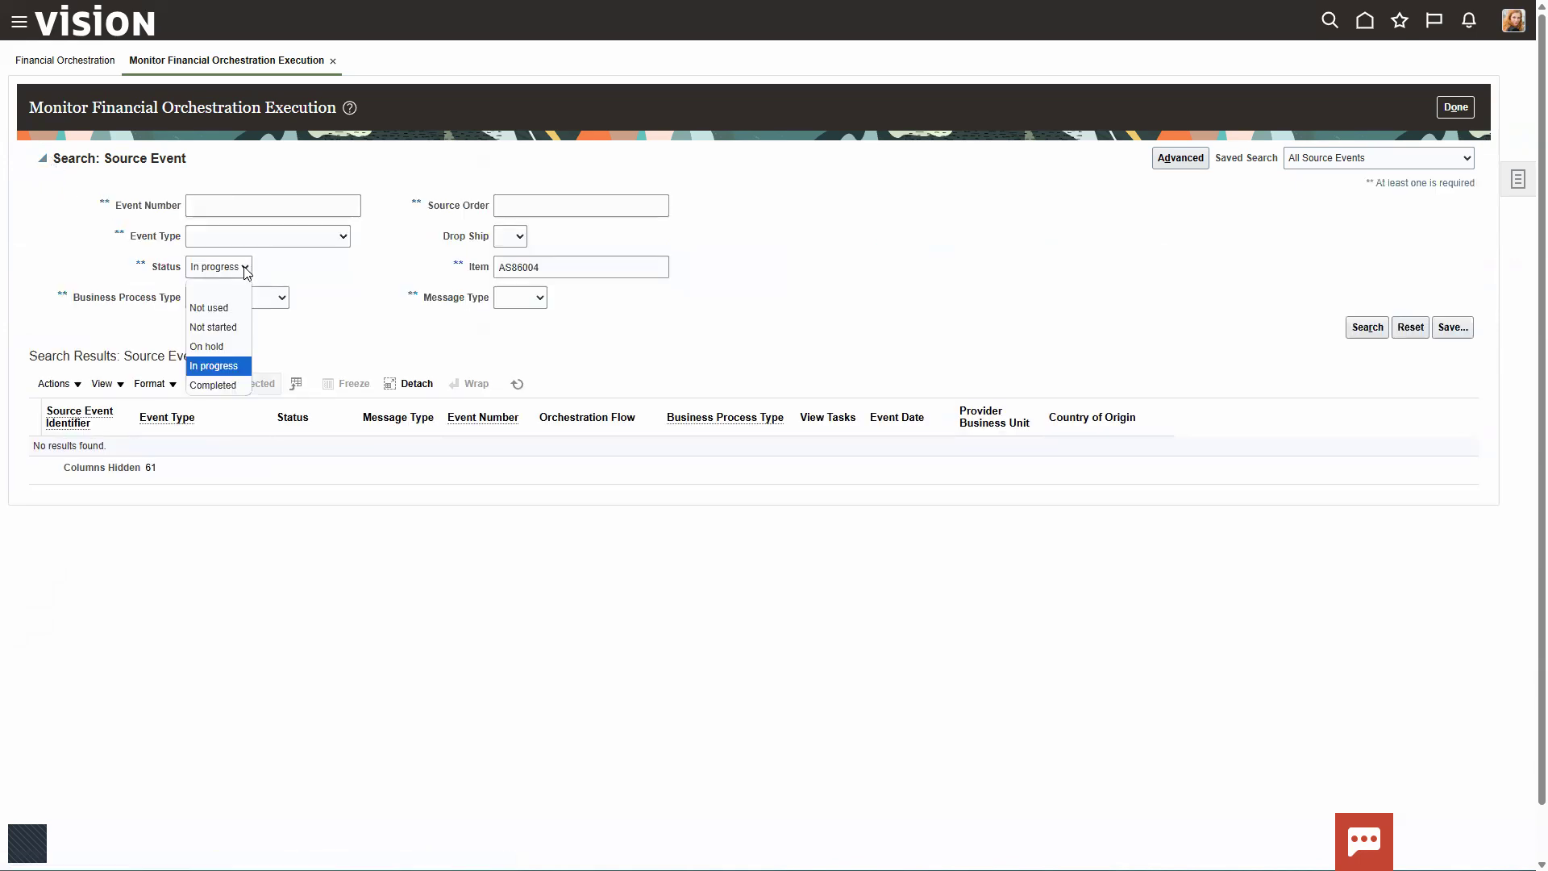
left_click(212, 386)
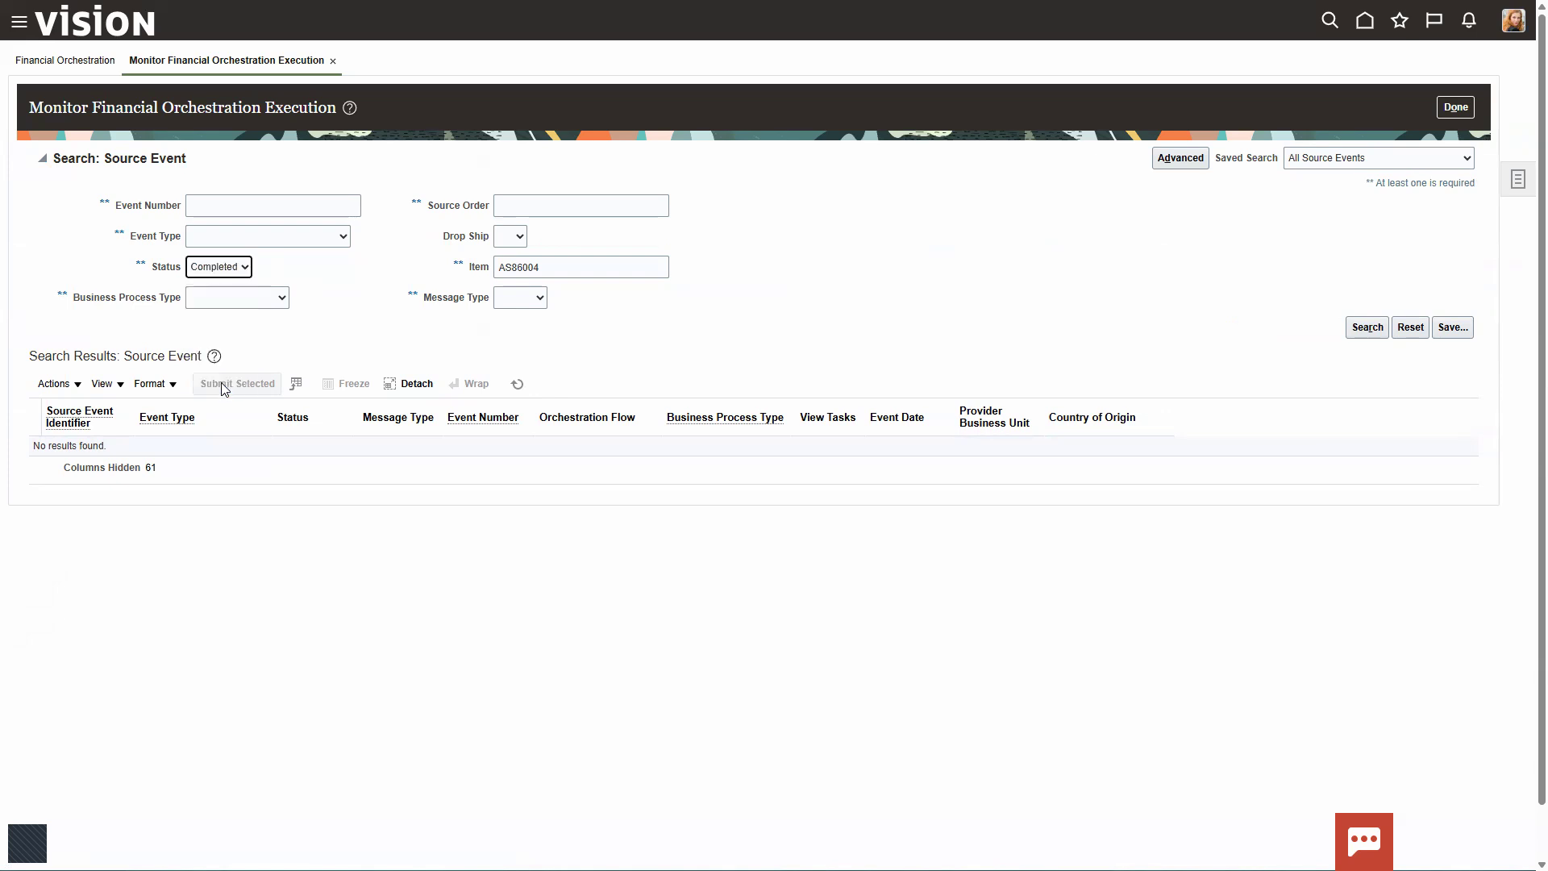
left_click(1364, 329)
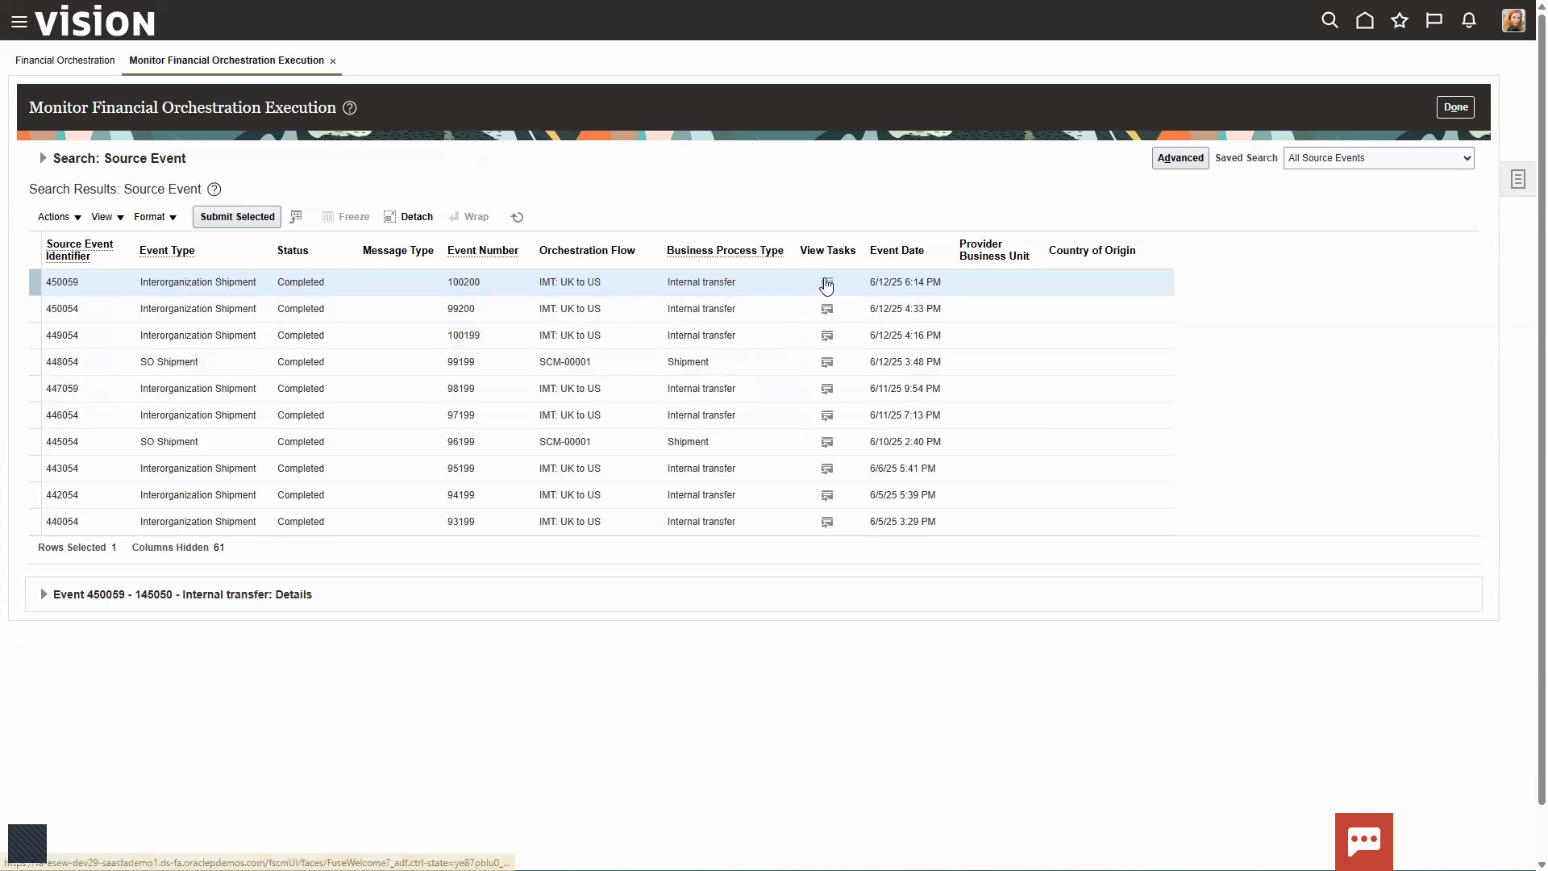
Step: View the tasks of completed source event 450059 and check their statuses and the intercompany transaction numbers
left_click(824, 279)
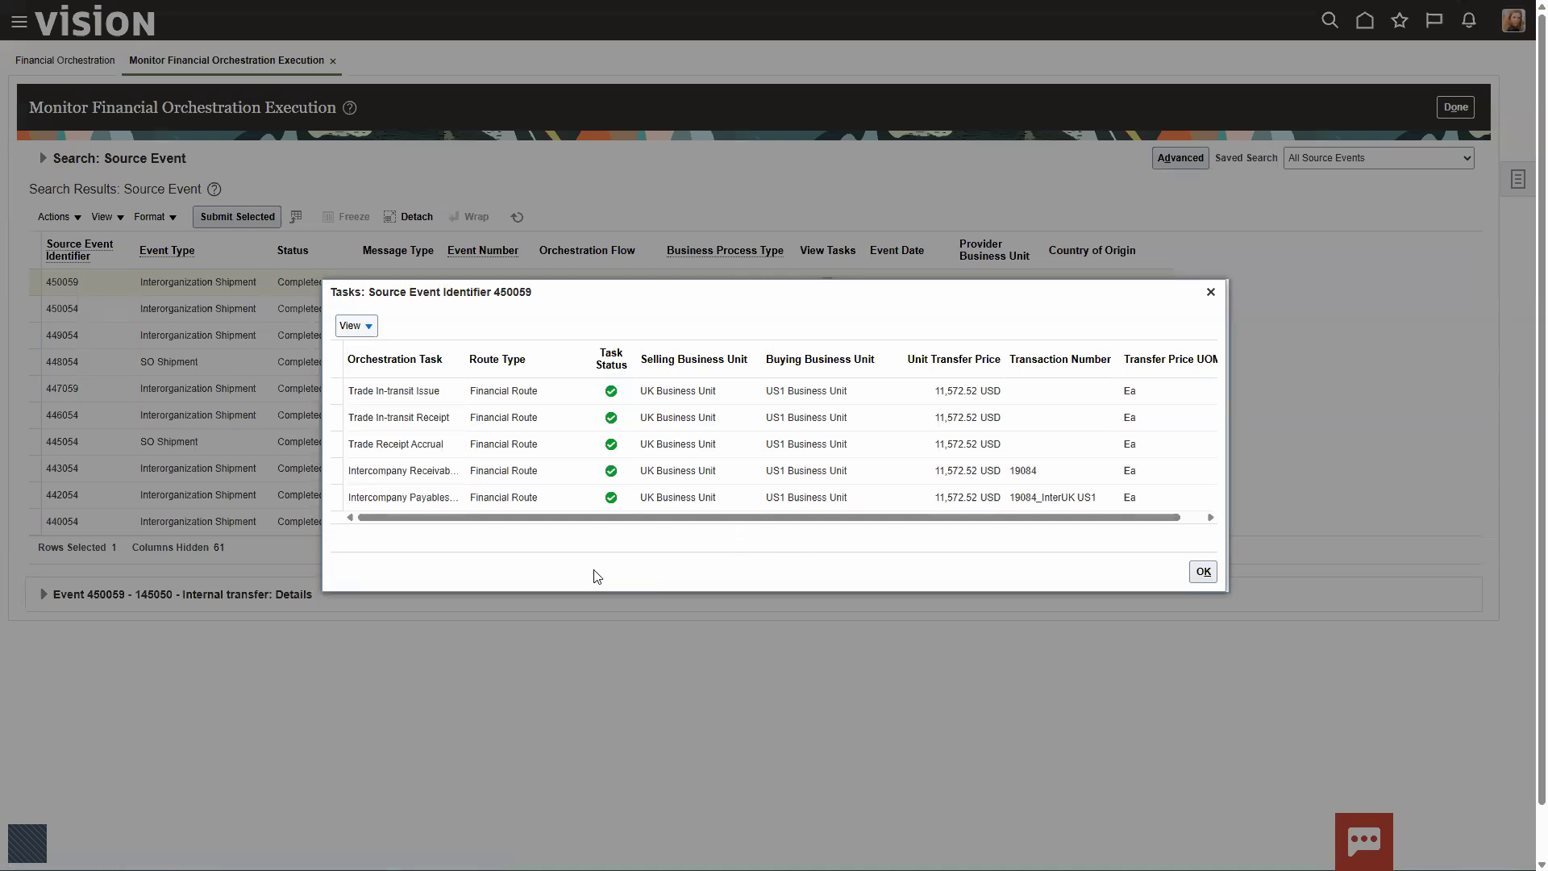
key("ctrl+2")
left_click_drag(591, 364, 622, 532)
mouse_move(1009, 461)
left_mouse_down()
mouse_move(1028, 482)
mouse_move(1069, 481)
mouse_move(1006, 509)
mouse_move(1115, 520)
mouse_move(1008, 479)
left_mouse_up()
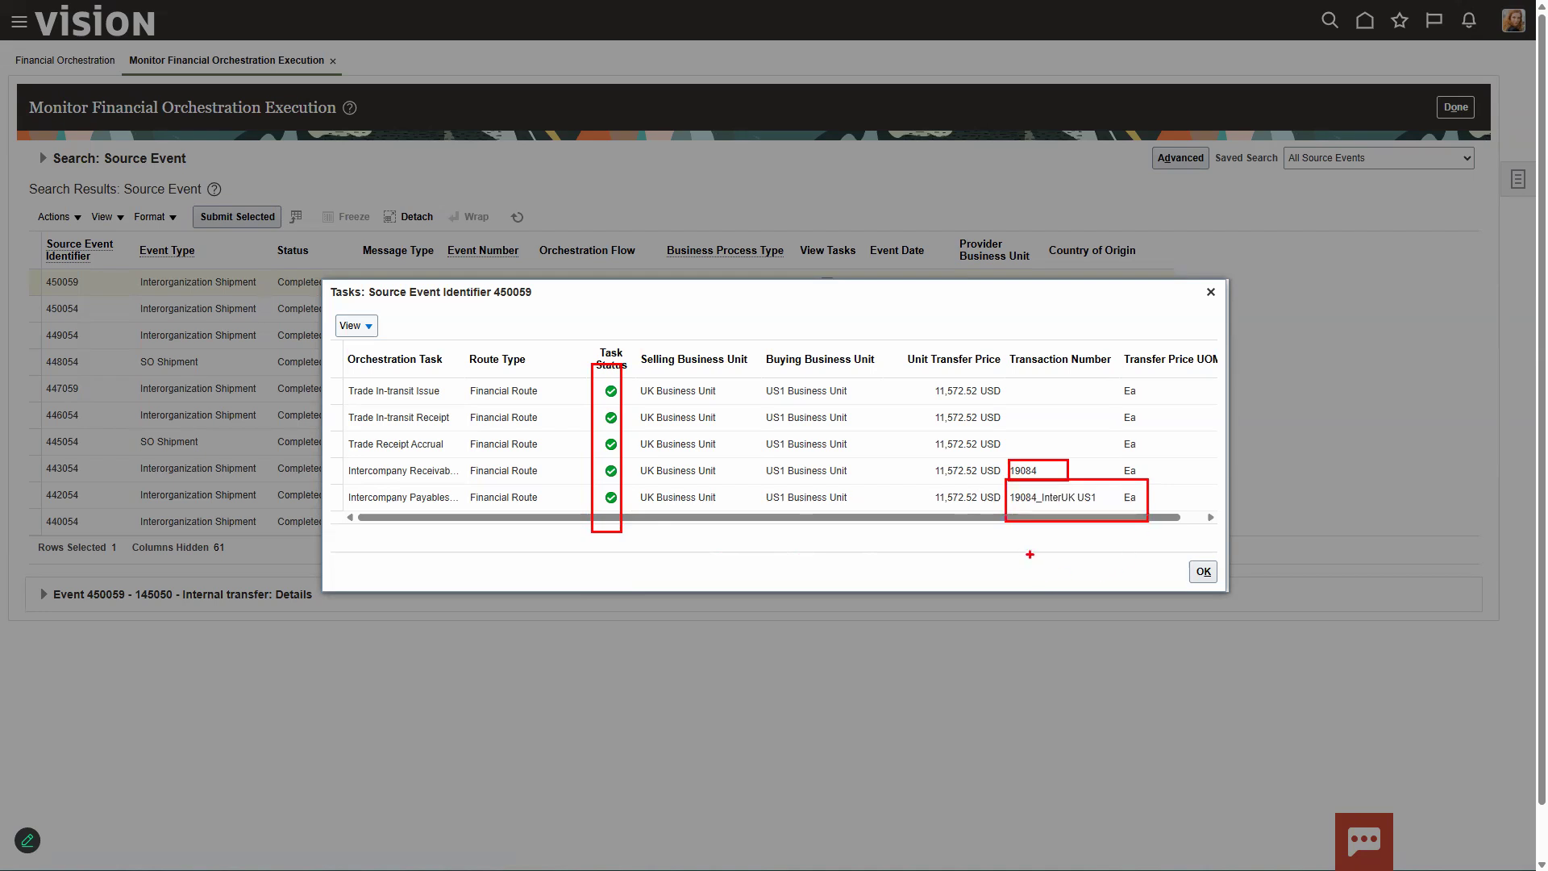
right_click(952, 491)
right_click(952, 490)
left_click(974, 541)
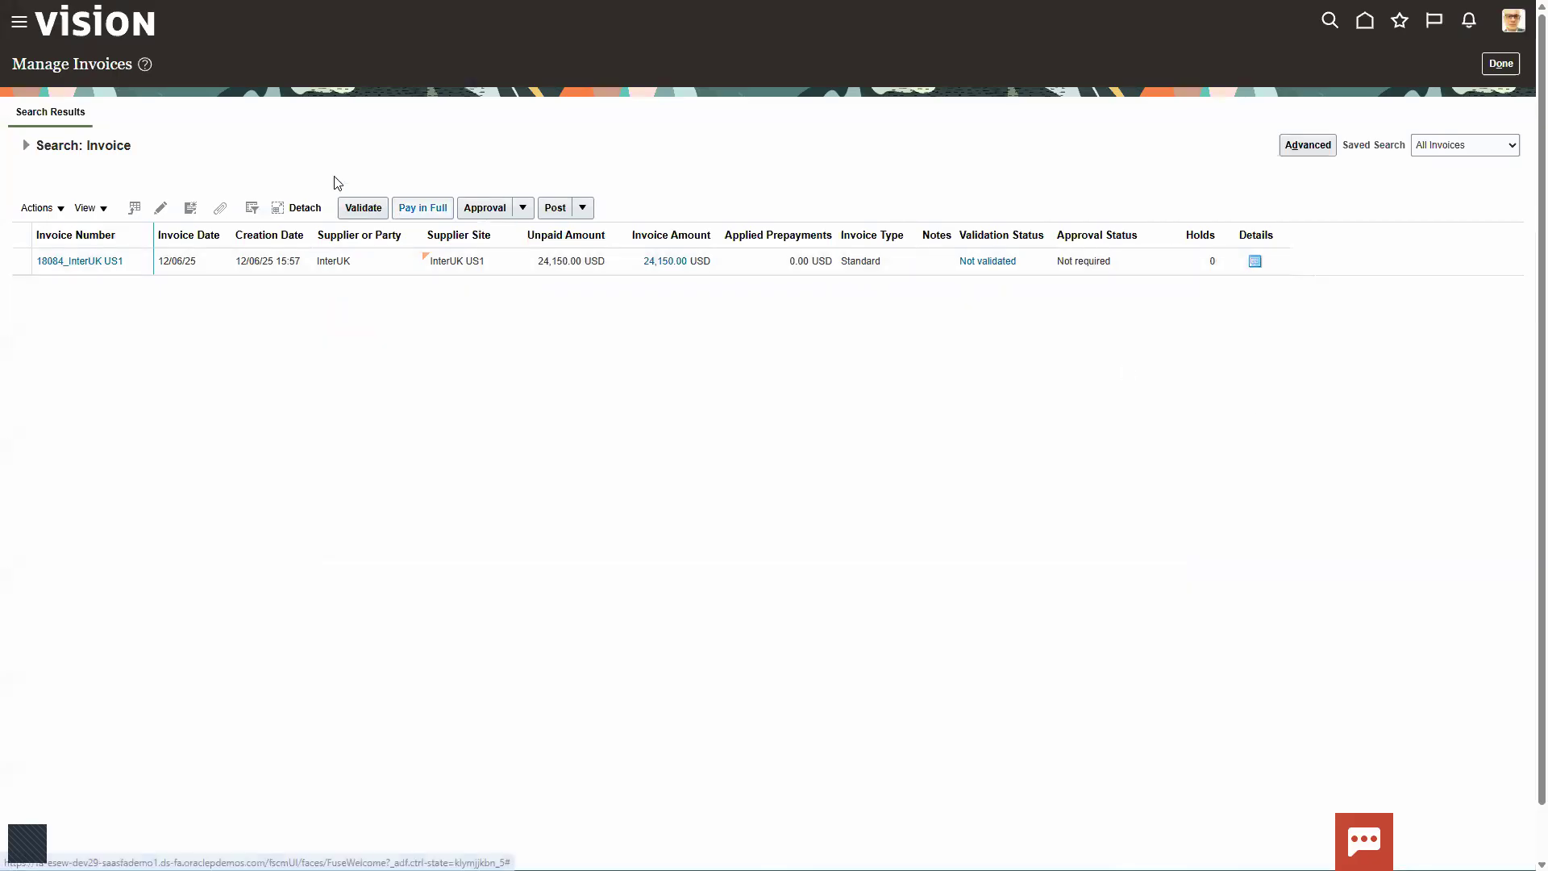
Step: Rerun the payables invoice search in Manage Invoices for invoice date 12/06/25, accepting the date-only search
left_click(27, 146)
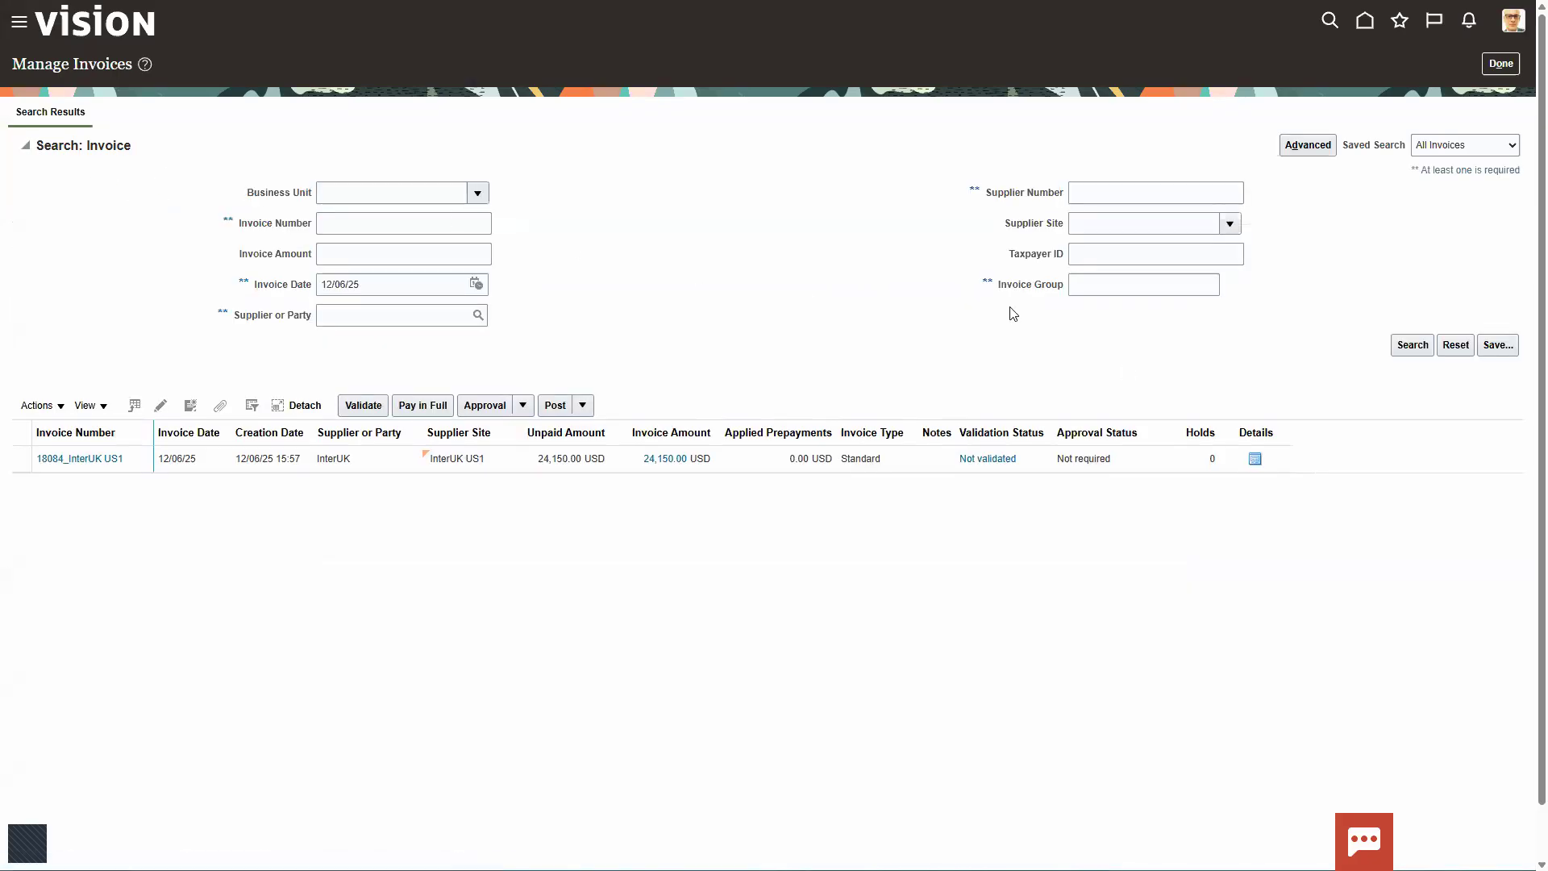
left_click(1407, 345)
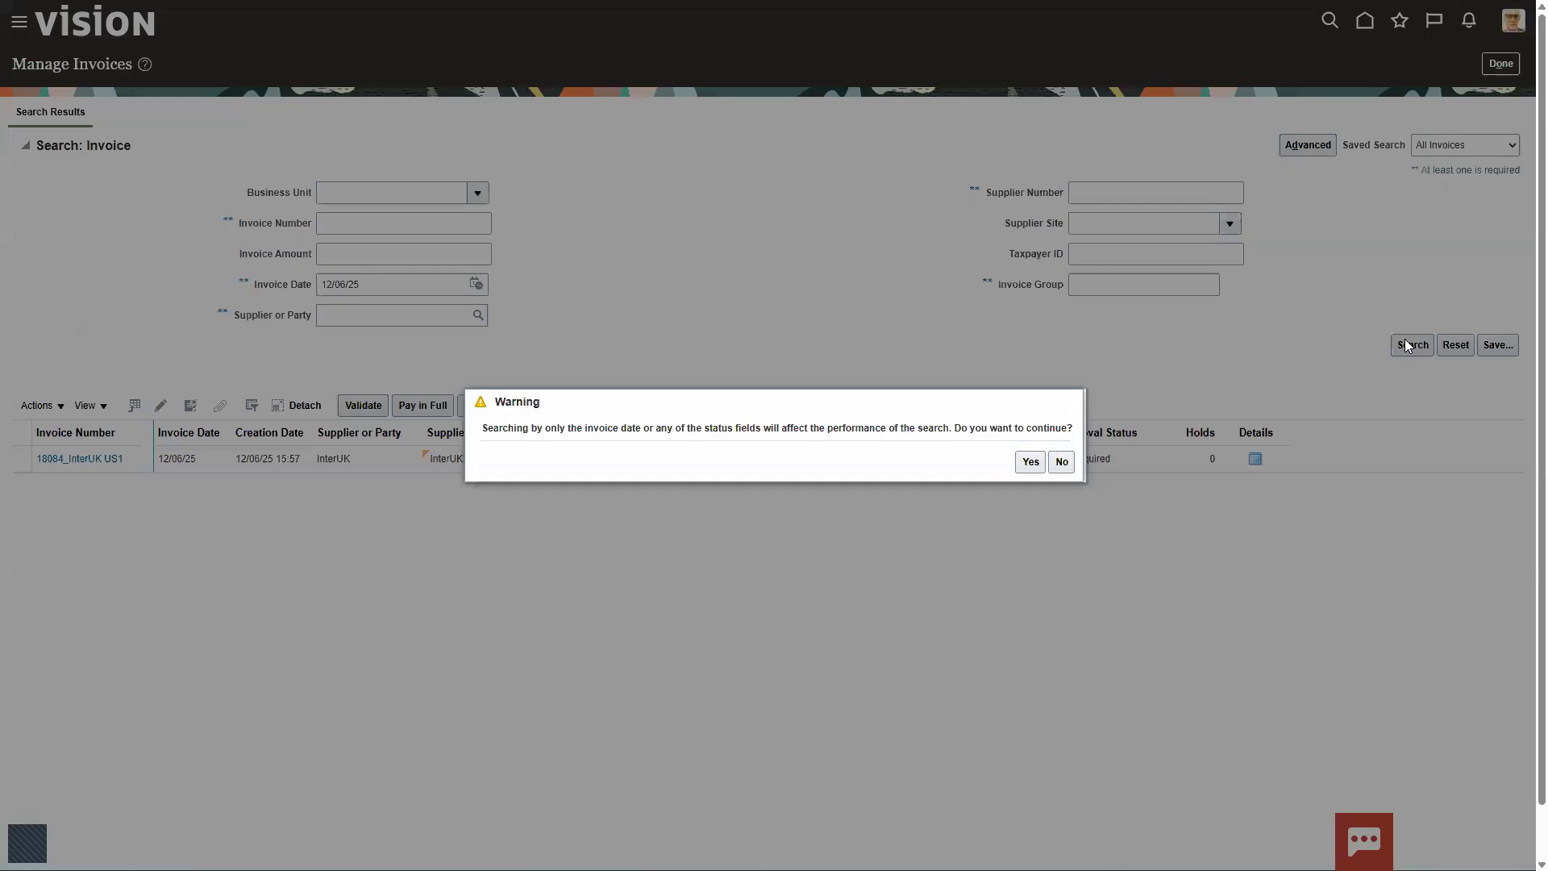
left_click(1028, 463)
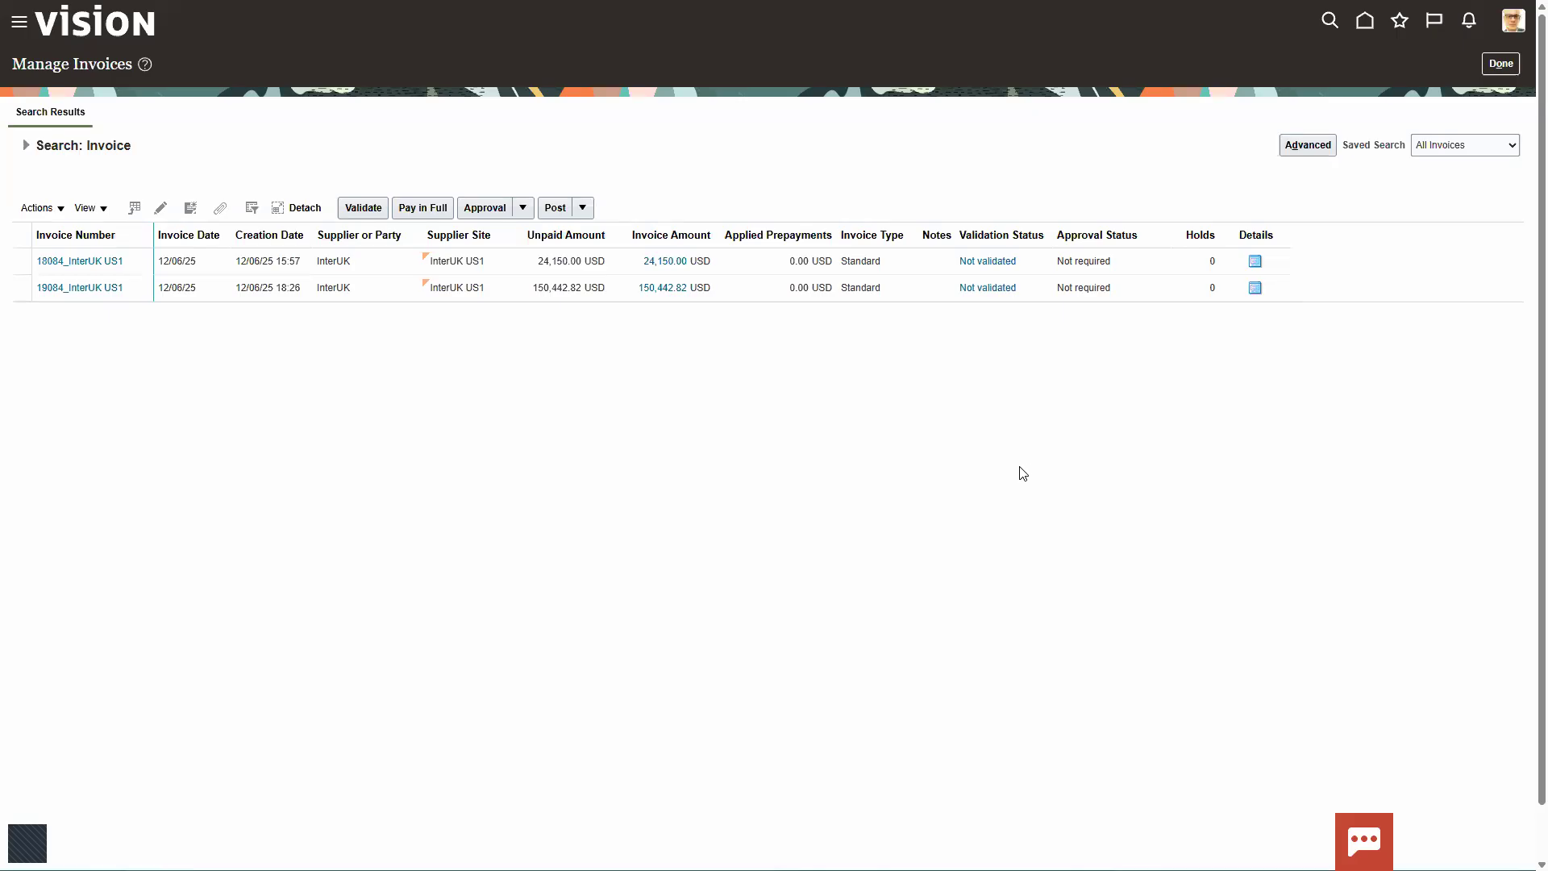
Step: Open invoice 19084_InterUK US1 and examine the amounts, quantities and prices of its item lines
left_click(77, 290)
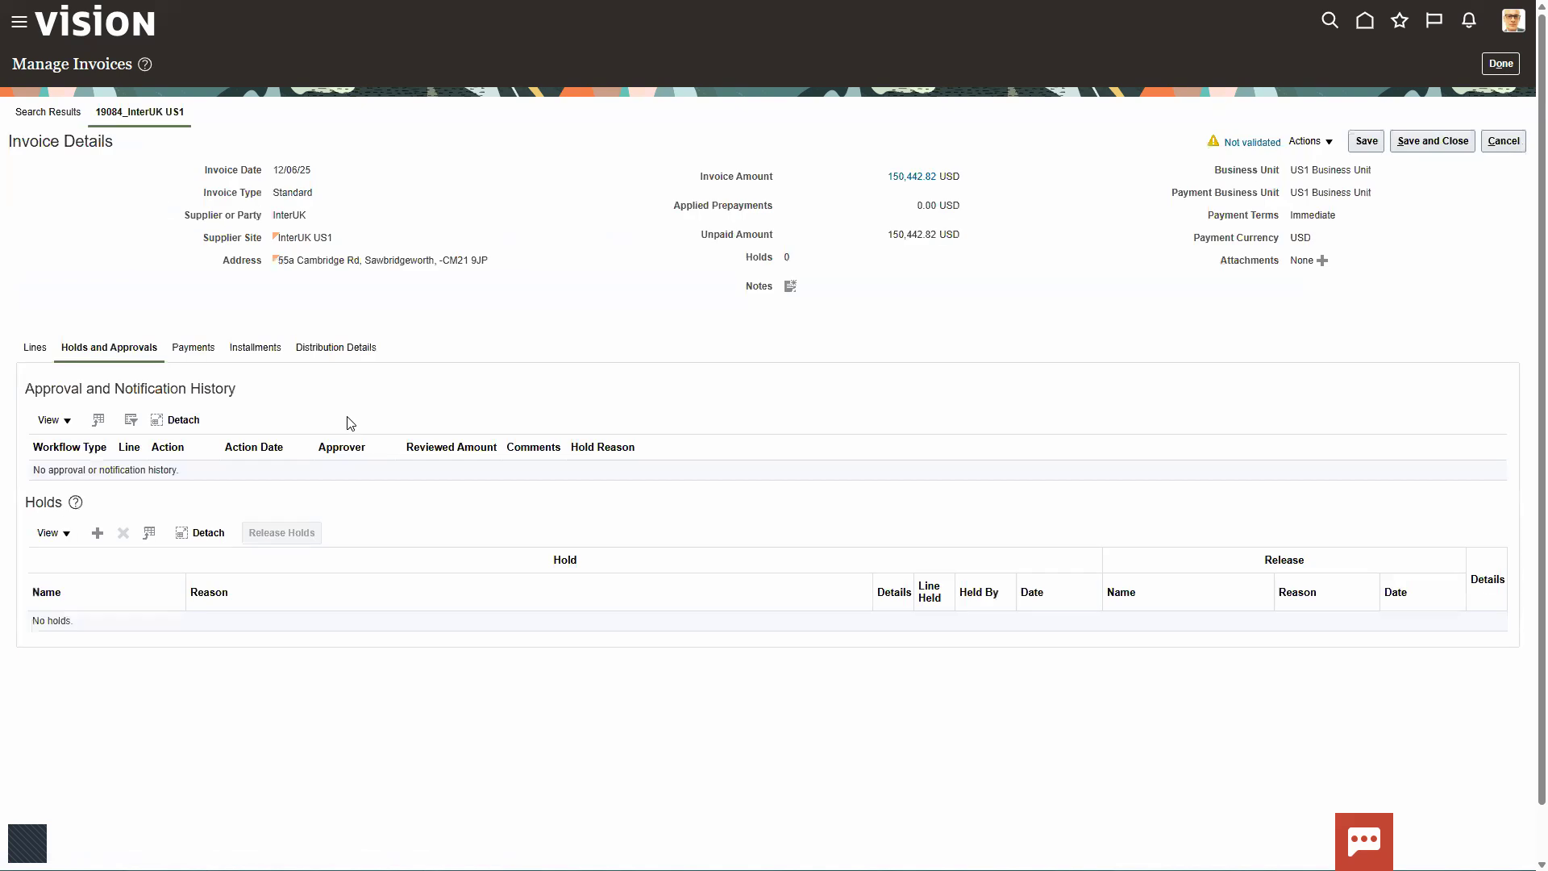
left_click(33, 349)
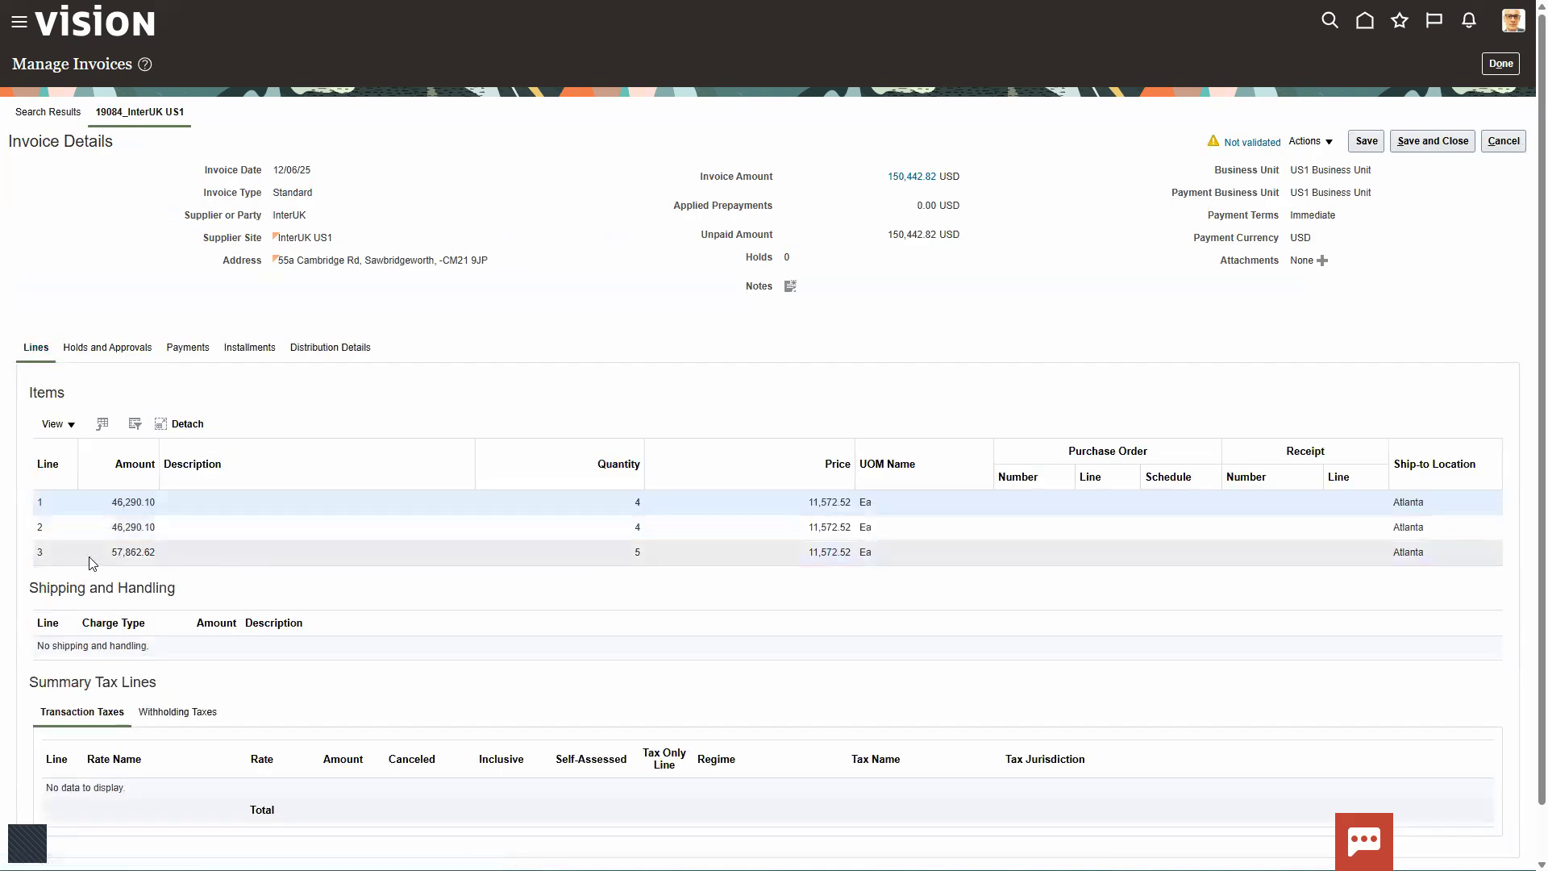
mouse_move(30, 494)
left_mouse_down()
mouse_move(63, 542)
mouse_move(219, 537)
left_mouse_up()
mouse_move(42, 543)
left_mouse_down()
mouse_move(793, 591)
mouse_move(934, 579)
left_mouse_up()
right_click(936, 582)
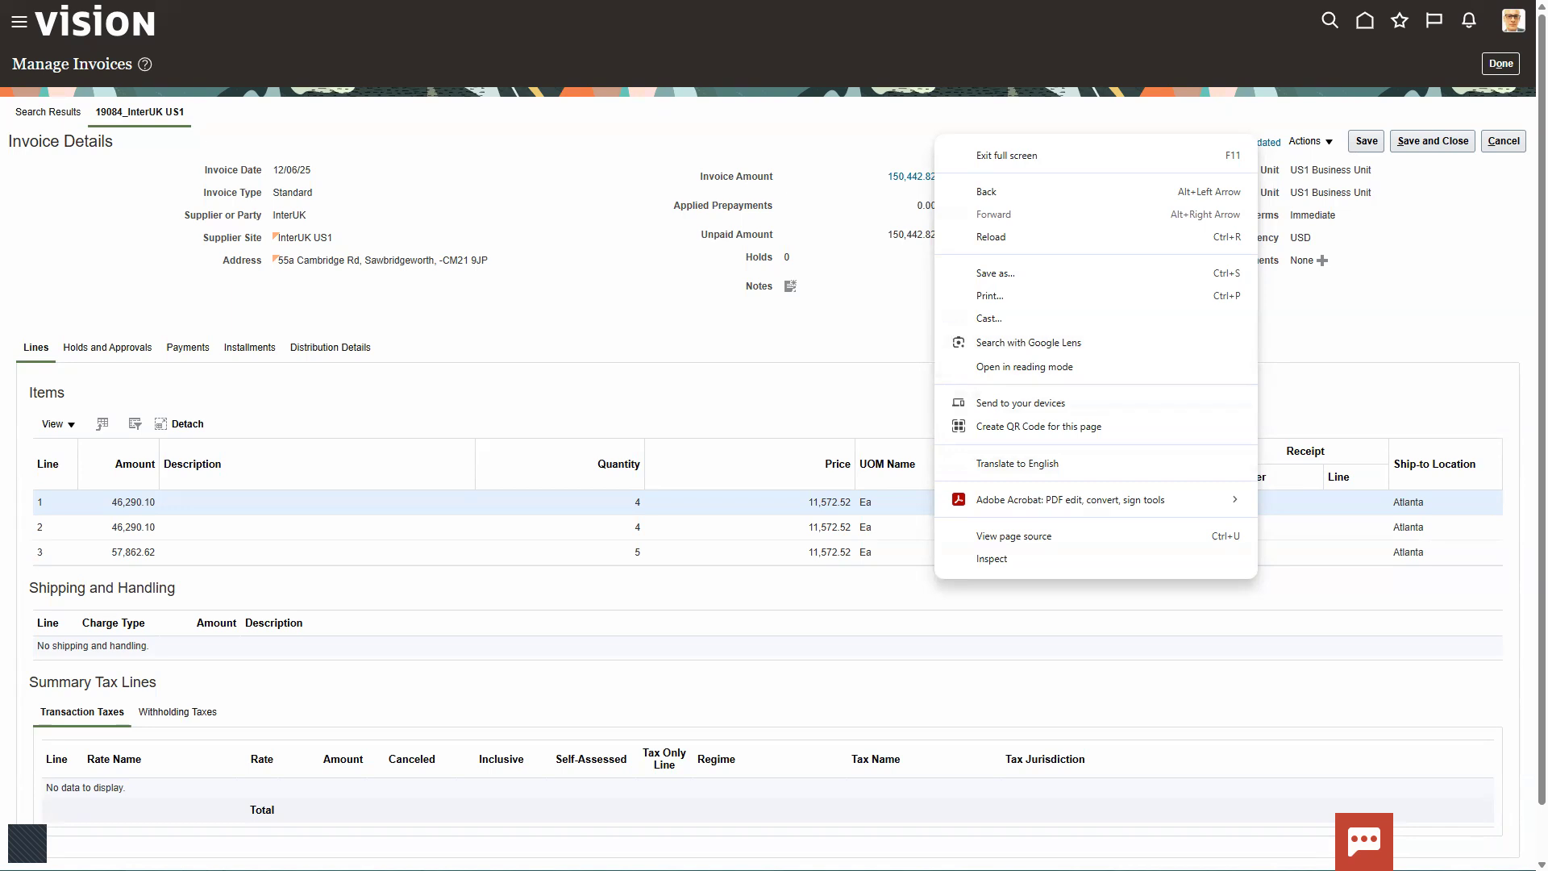
key("Escape")
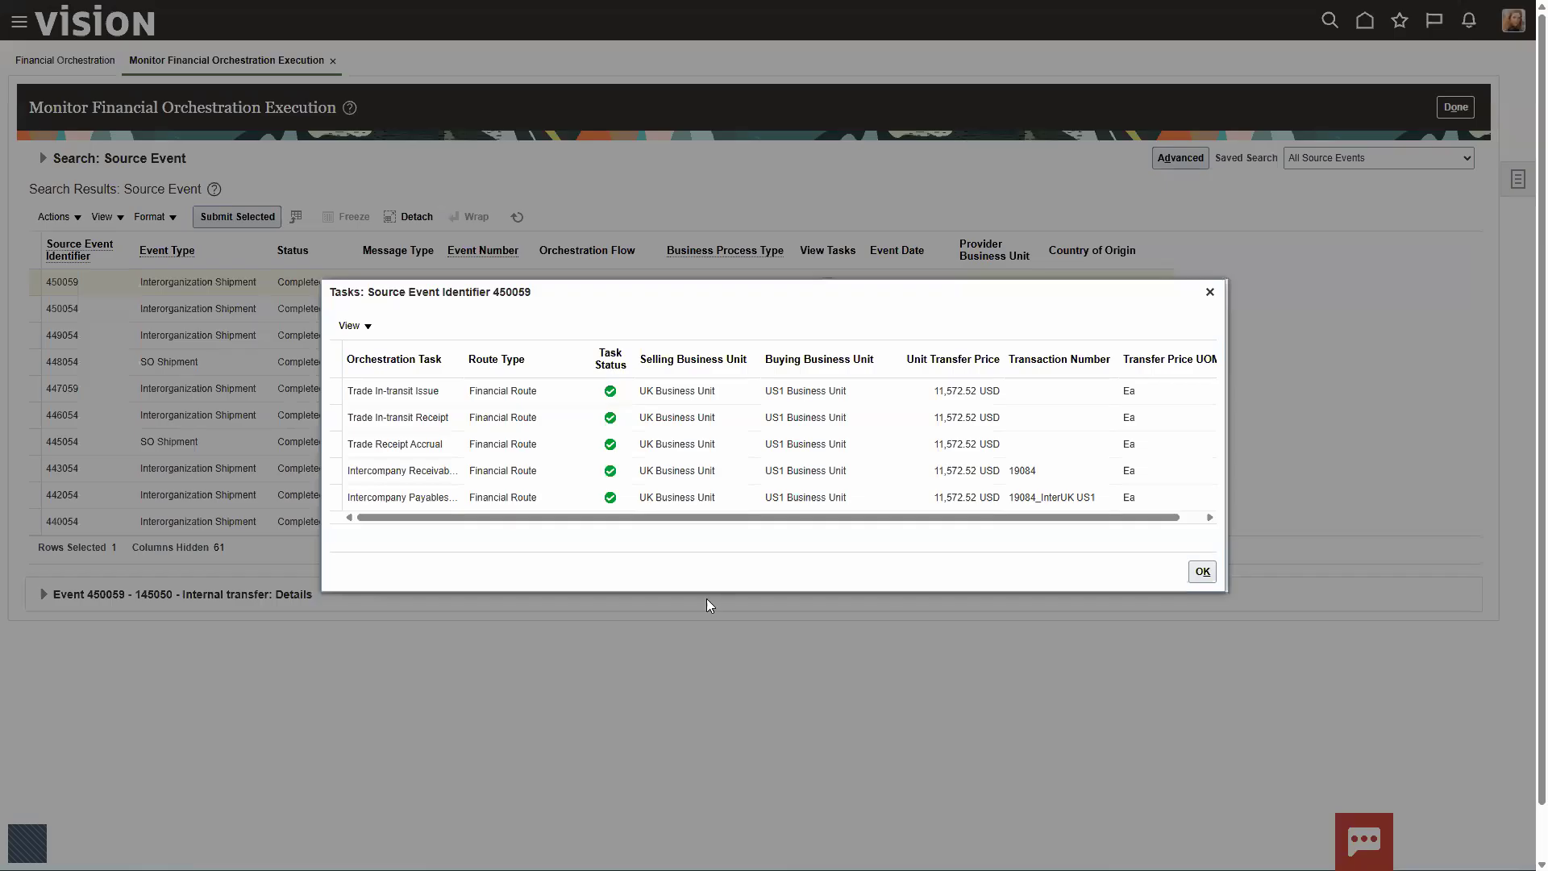
Step: Leave the financial orchestration monitor and open Costing Transactions and Distributions in Cost Accounting (New)
left_click(1202, 572)
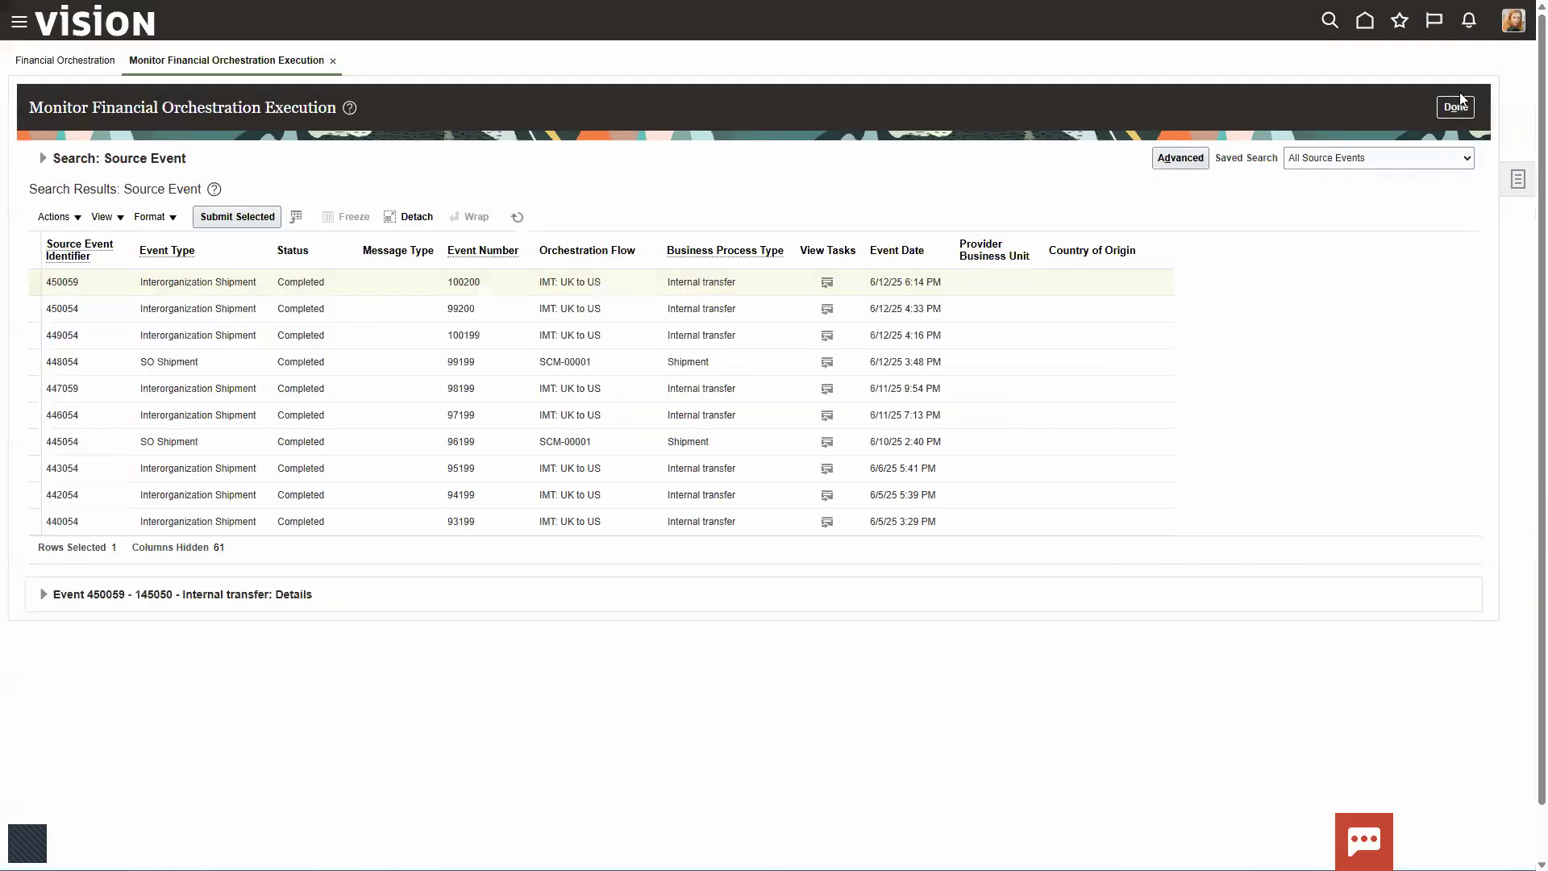
left_click(1458, 105)
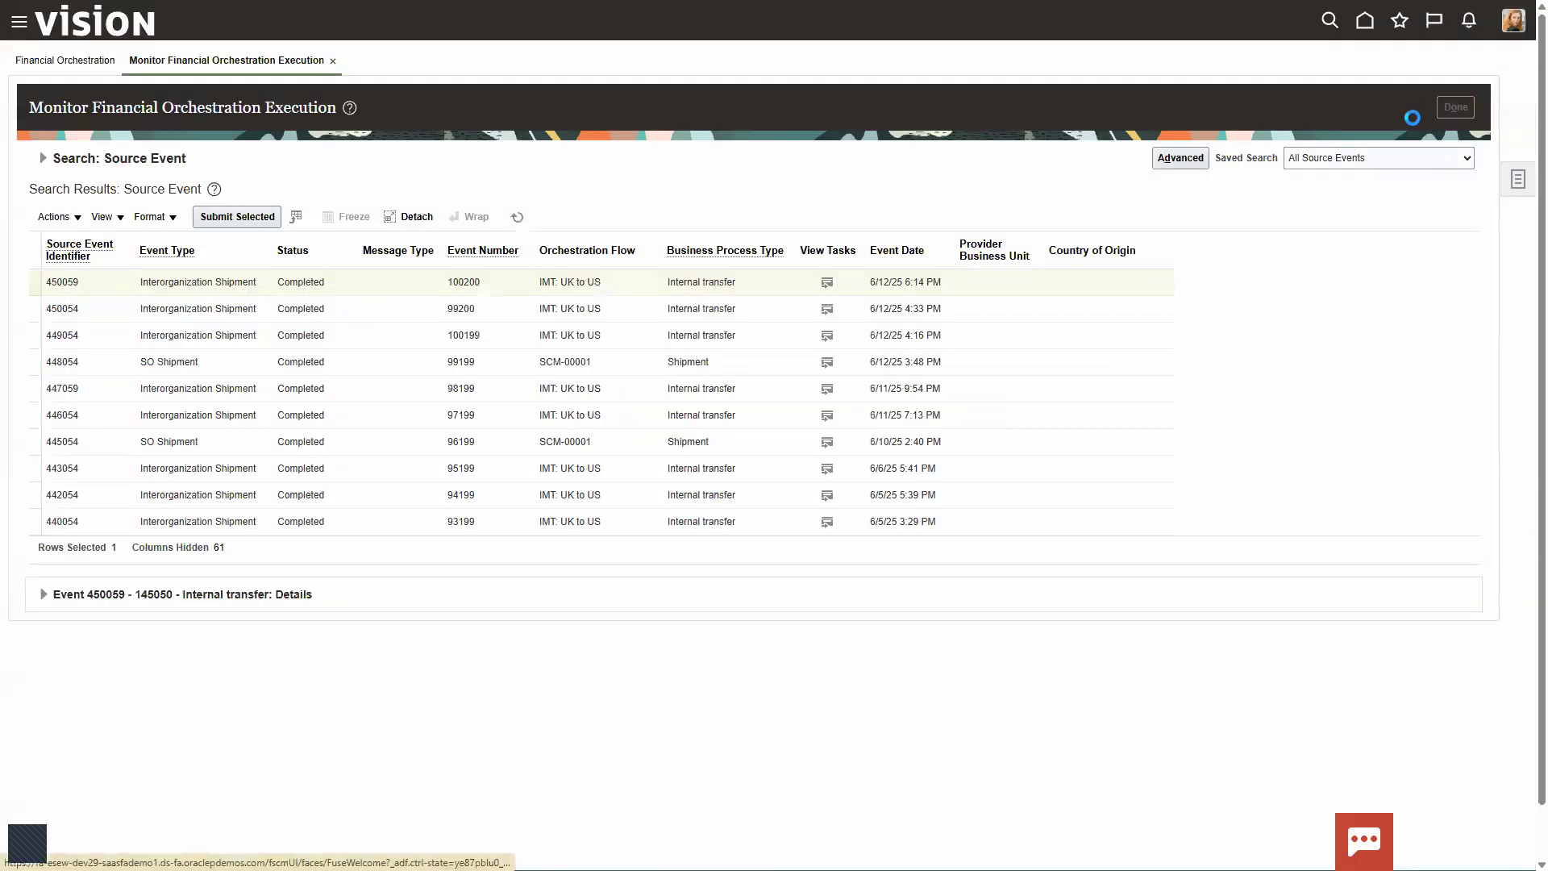
left_click(1365, 21)
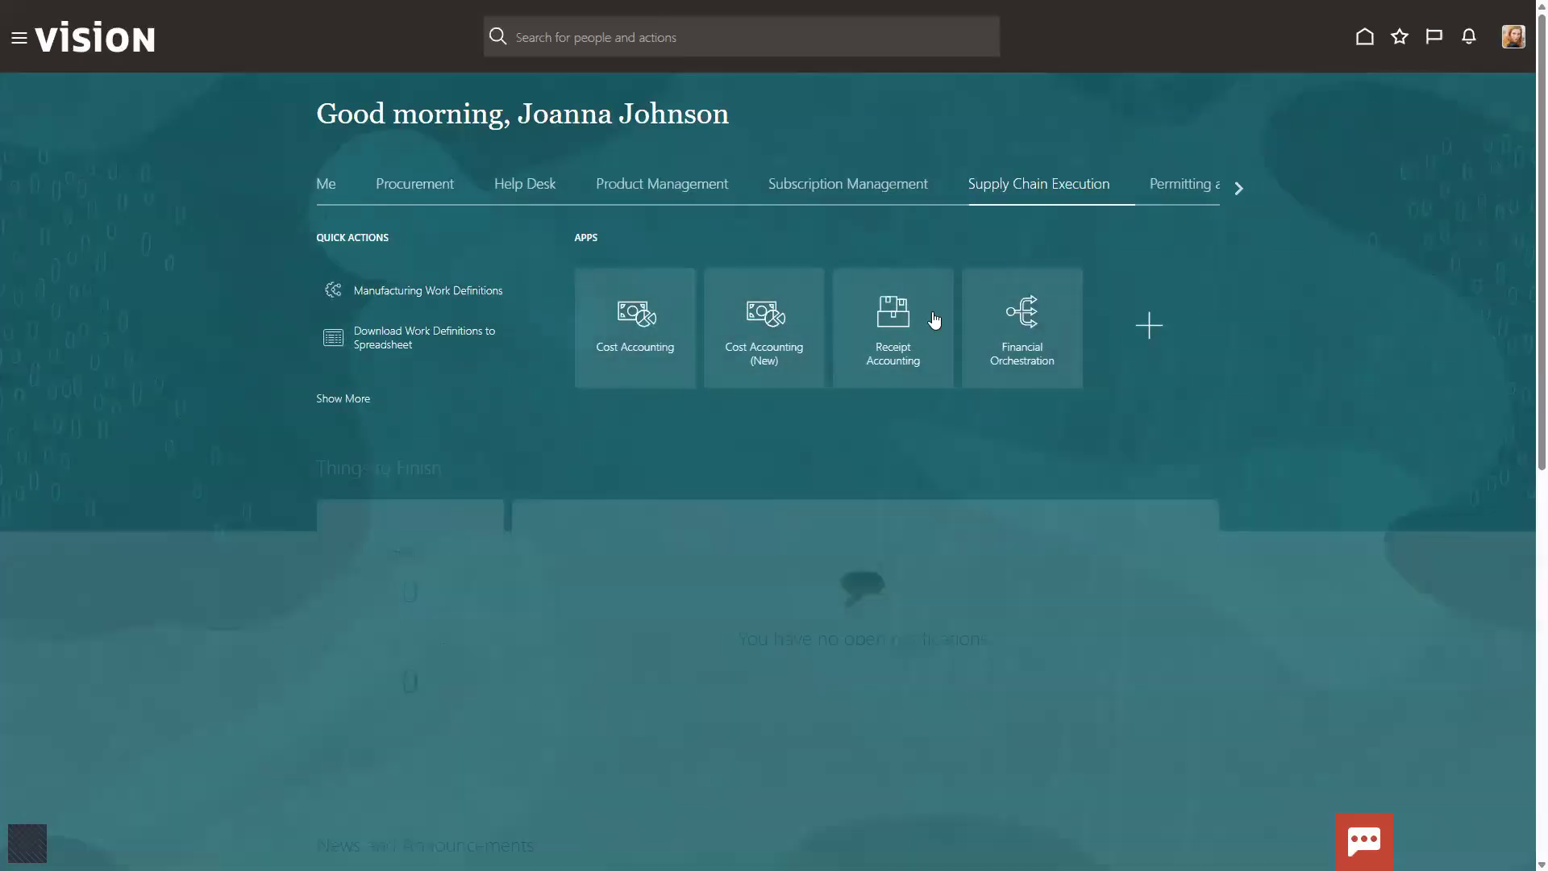
left_click(644, 326)
left_click(1362, 27)
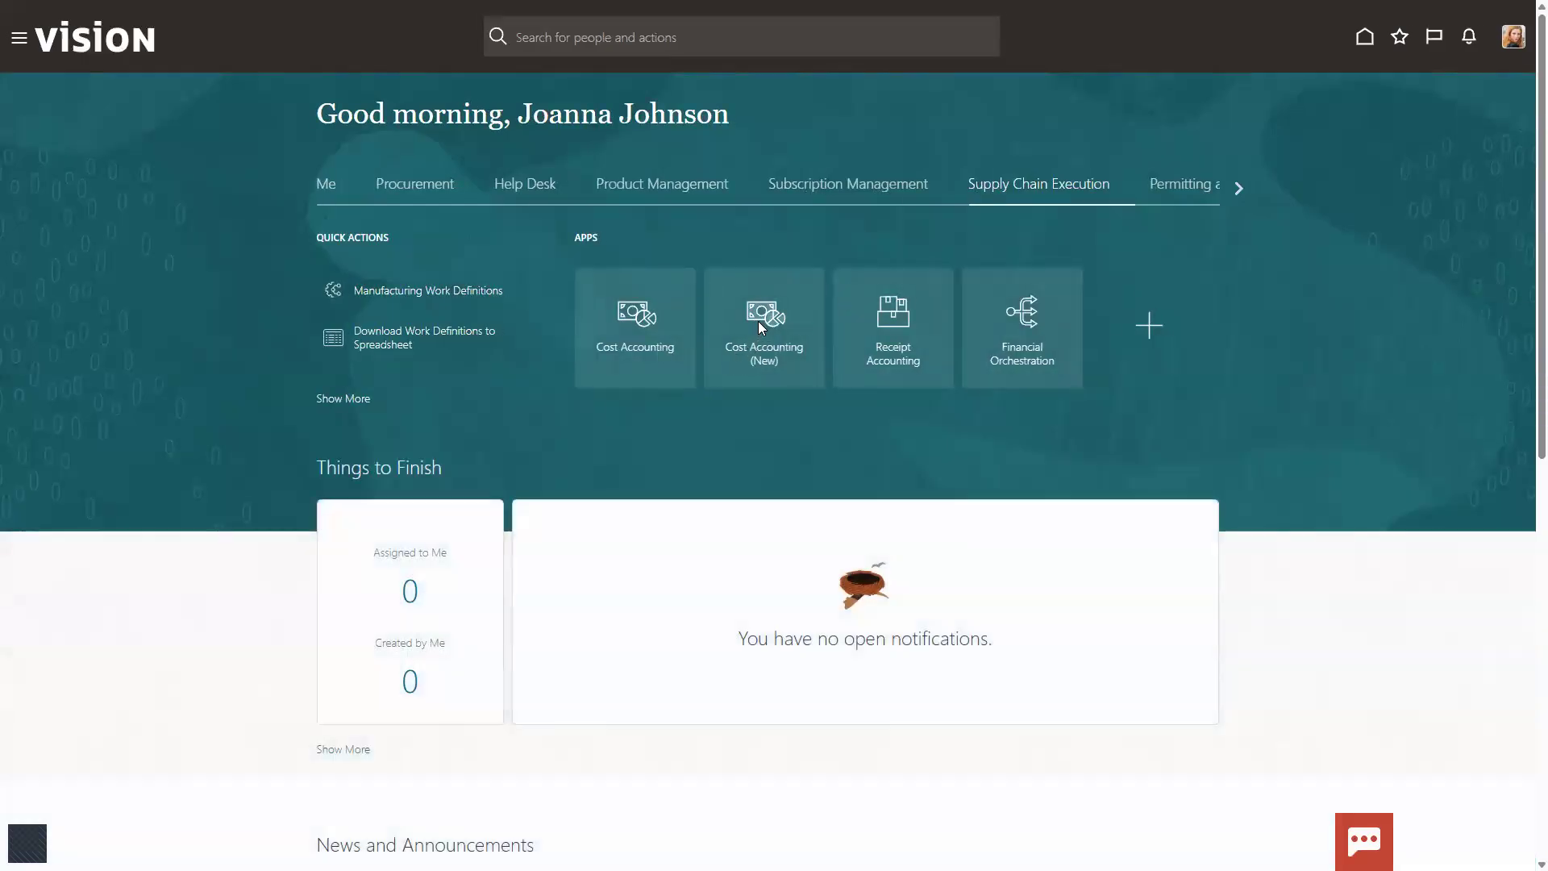
left_click(758, 321)
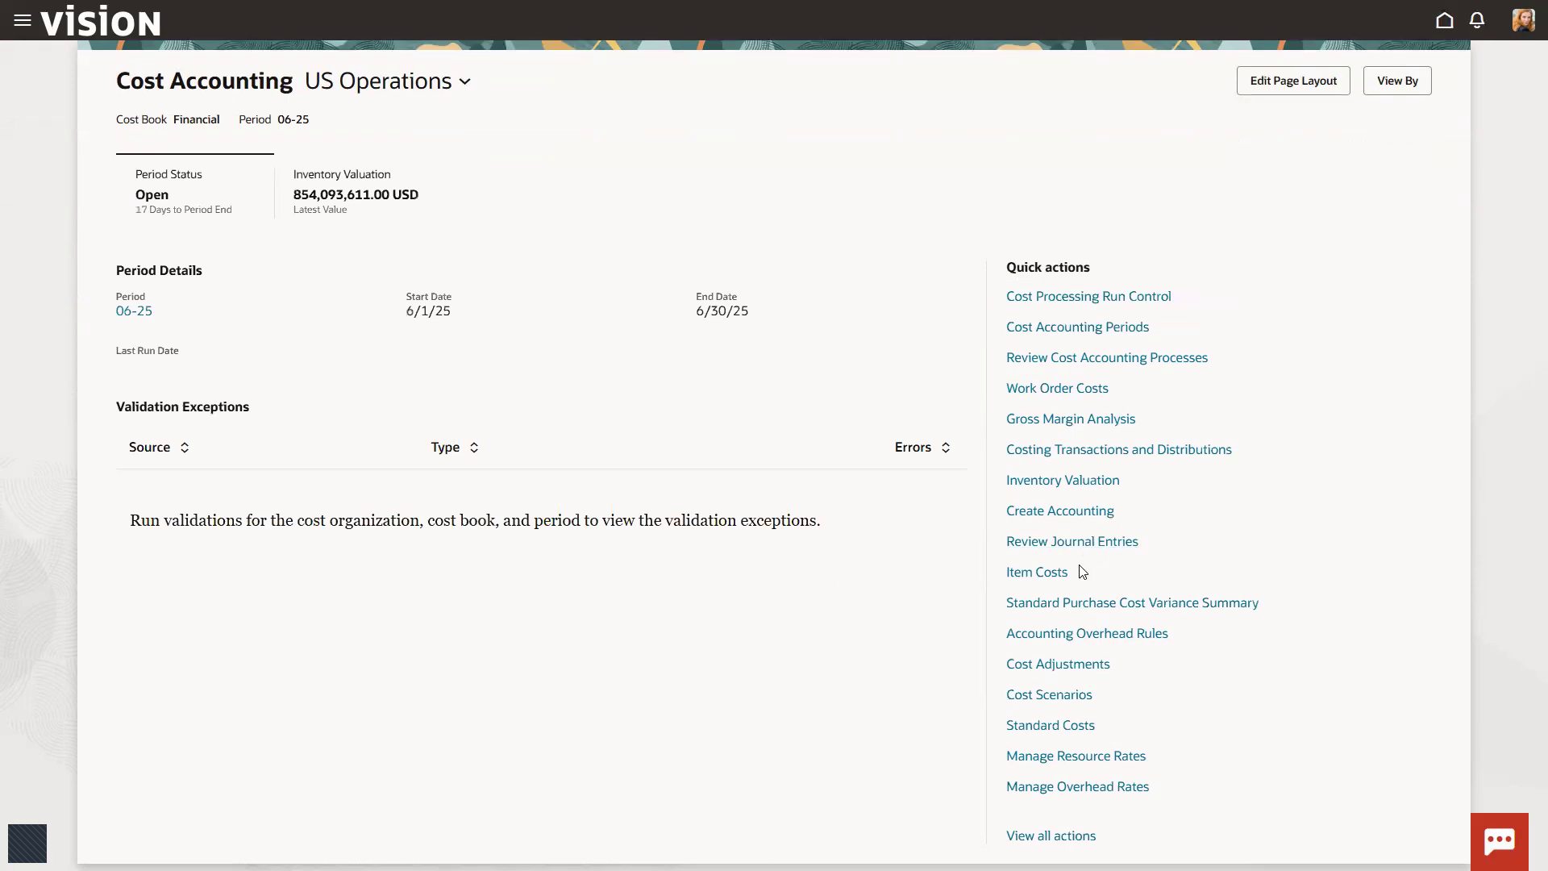
left_click(1108, 452)
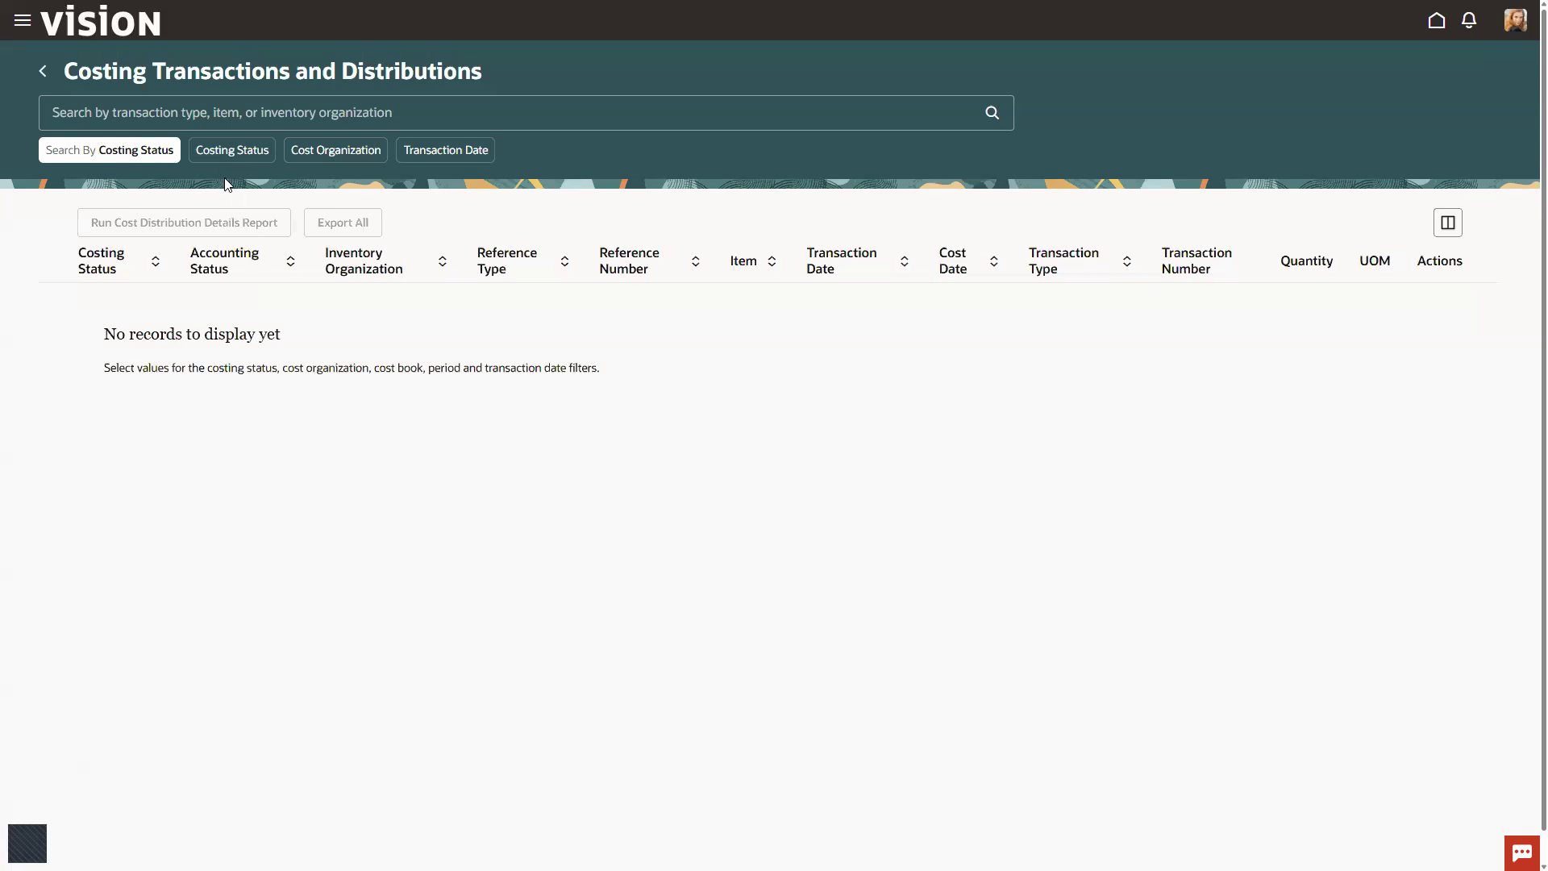
Step: Filter the costing transactions by the costing status Fully costed and the cost organization US Operations
left_click(221, 150)
left_click(240, 198)
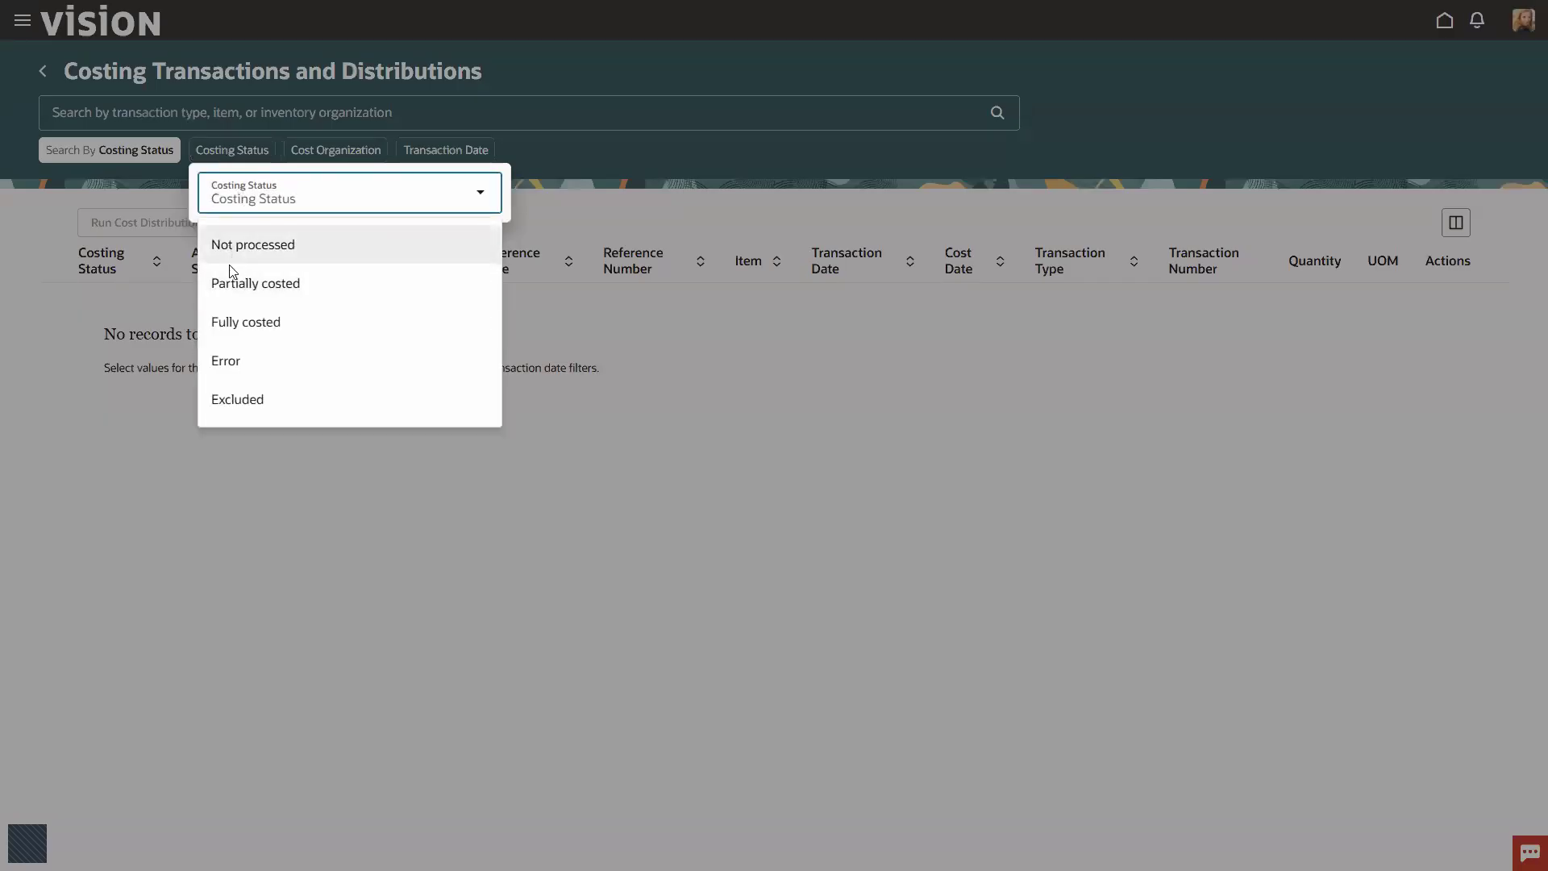
left_click(246, 321)
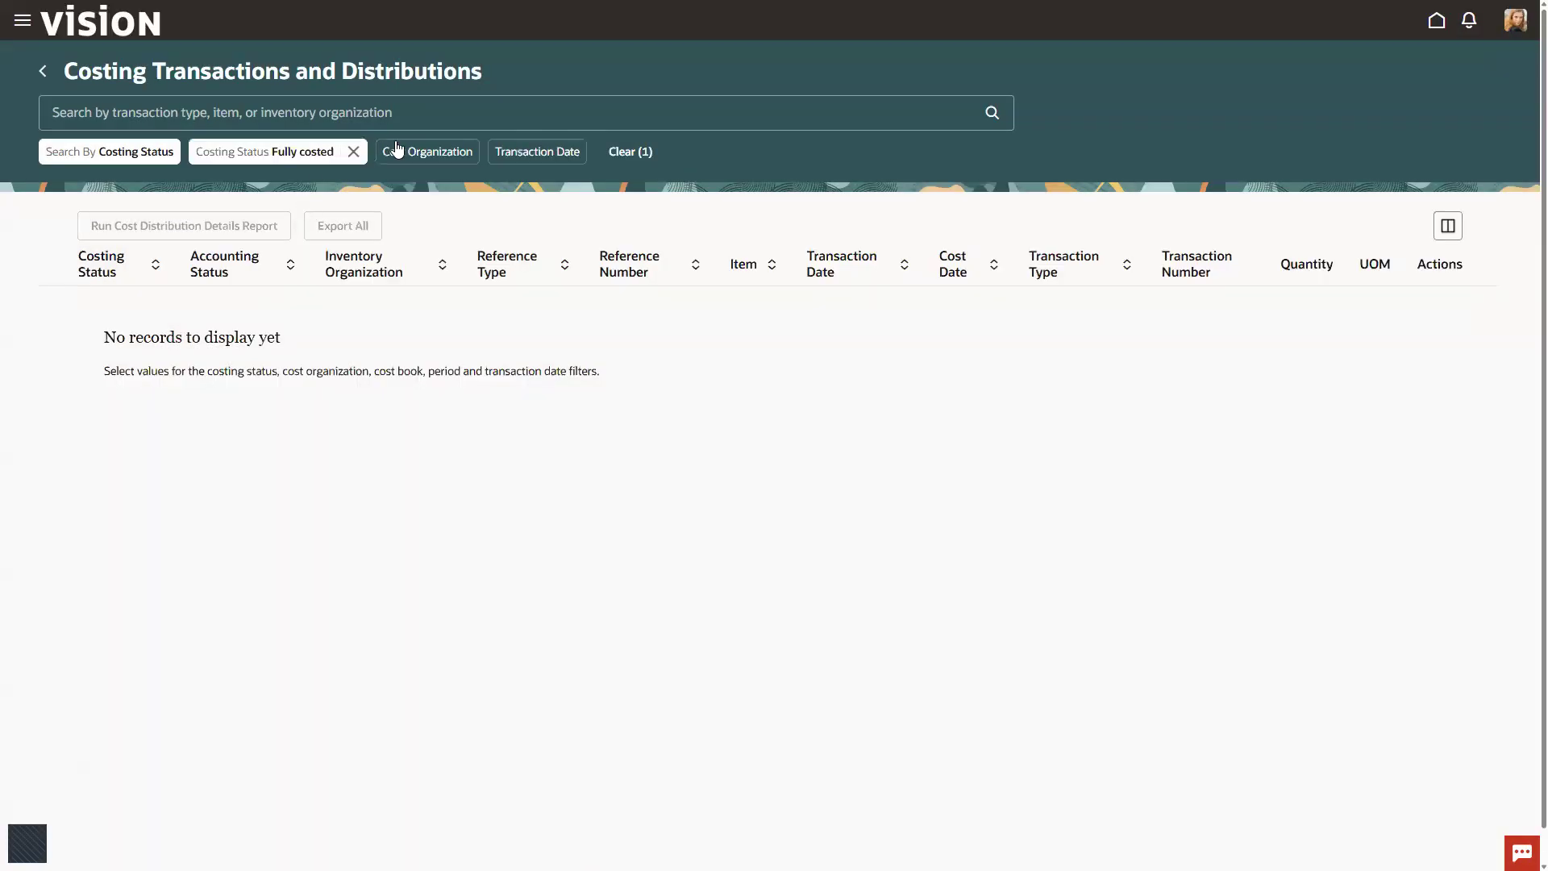
left_click(396, 150)
left_click(418, 198)
left_click(450, 323)
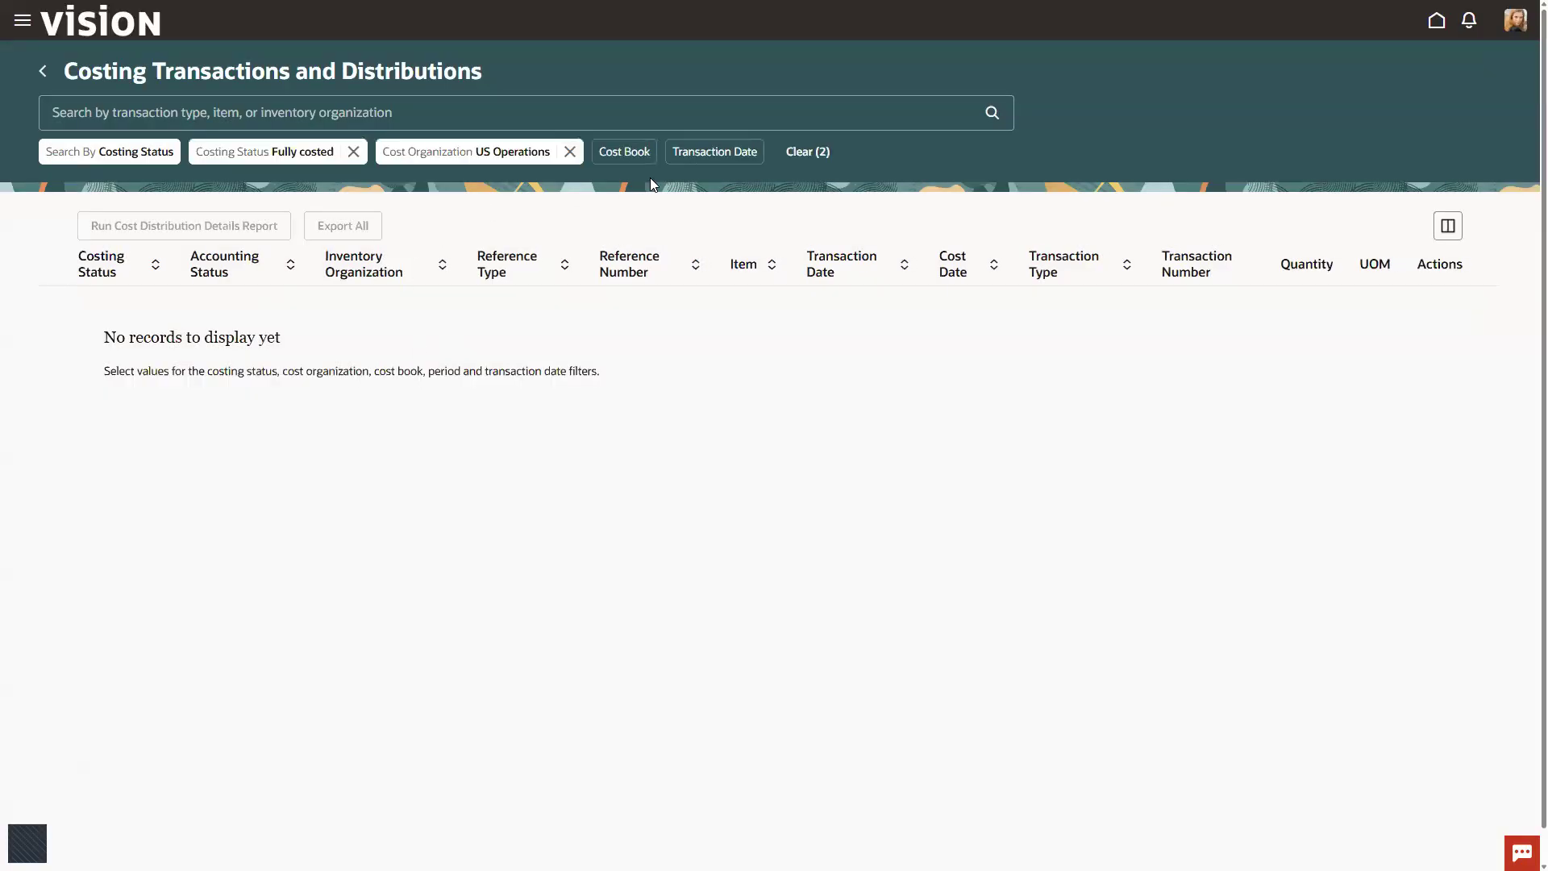
Step: Add filters for the cost book Financial and the period 06-25 to the costing transactions
left_click(624, 152)
left_click(653, 195)
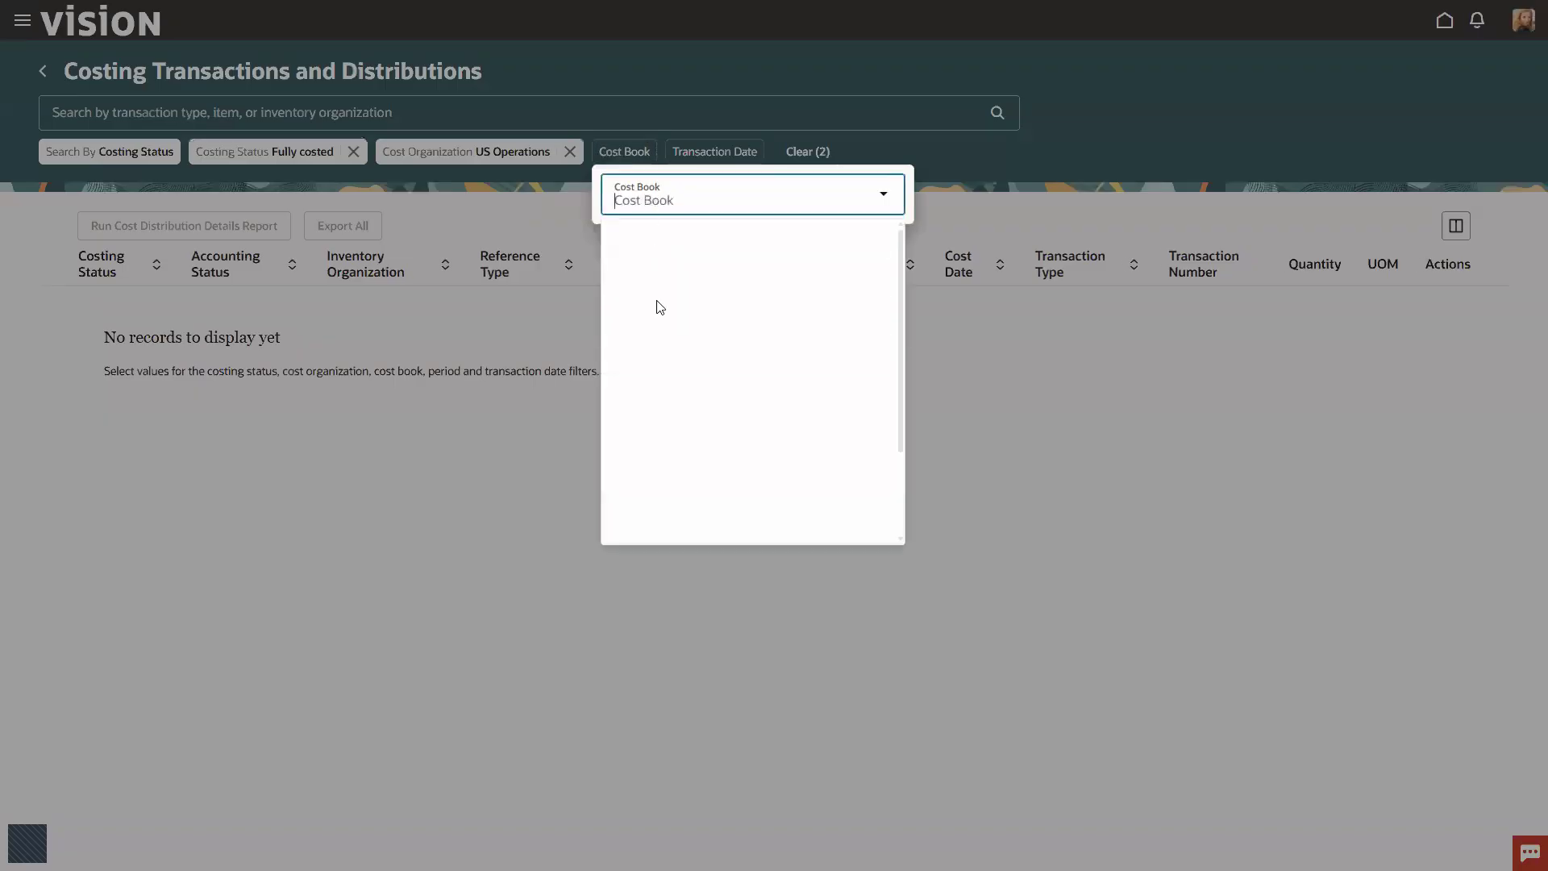
left_click(653, 438)
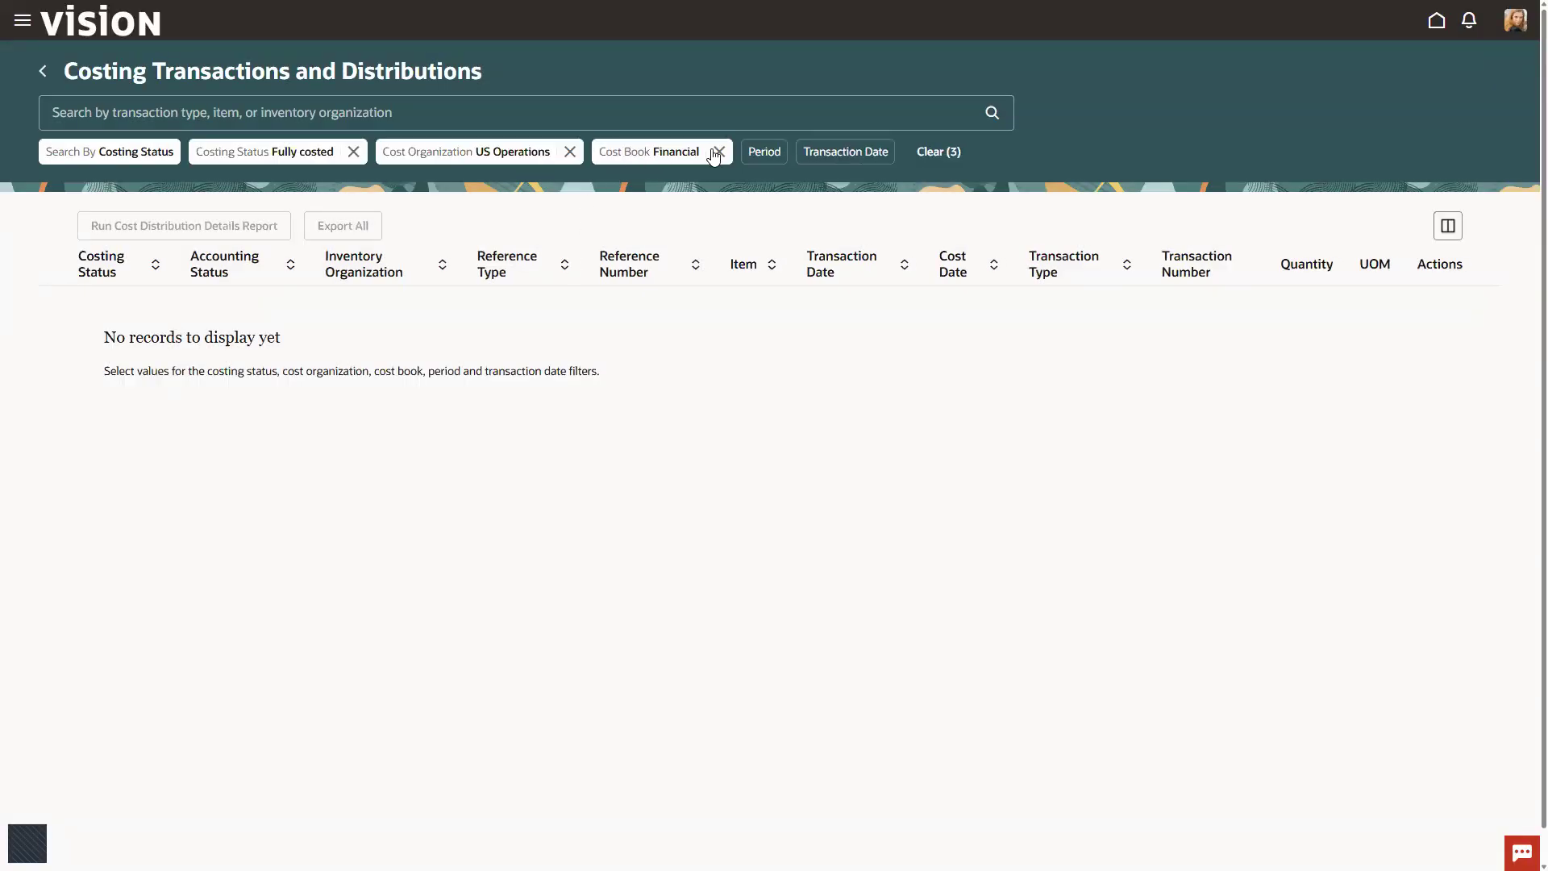
left_click(765, 152)
left_click(821, 204)
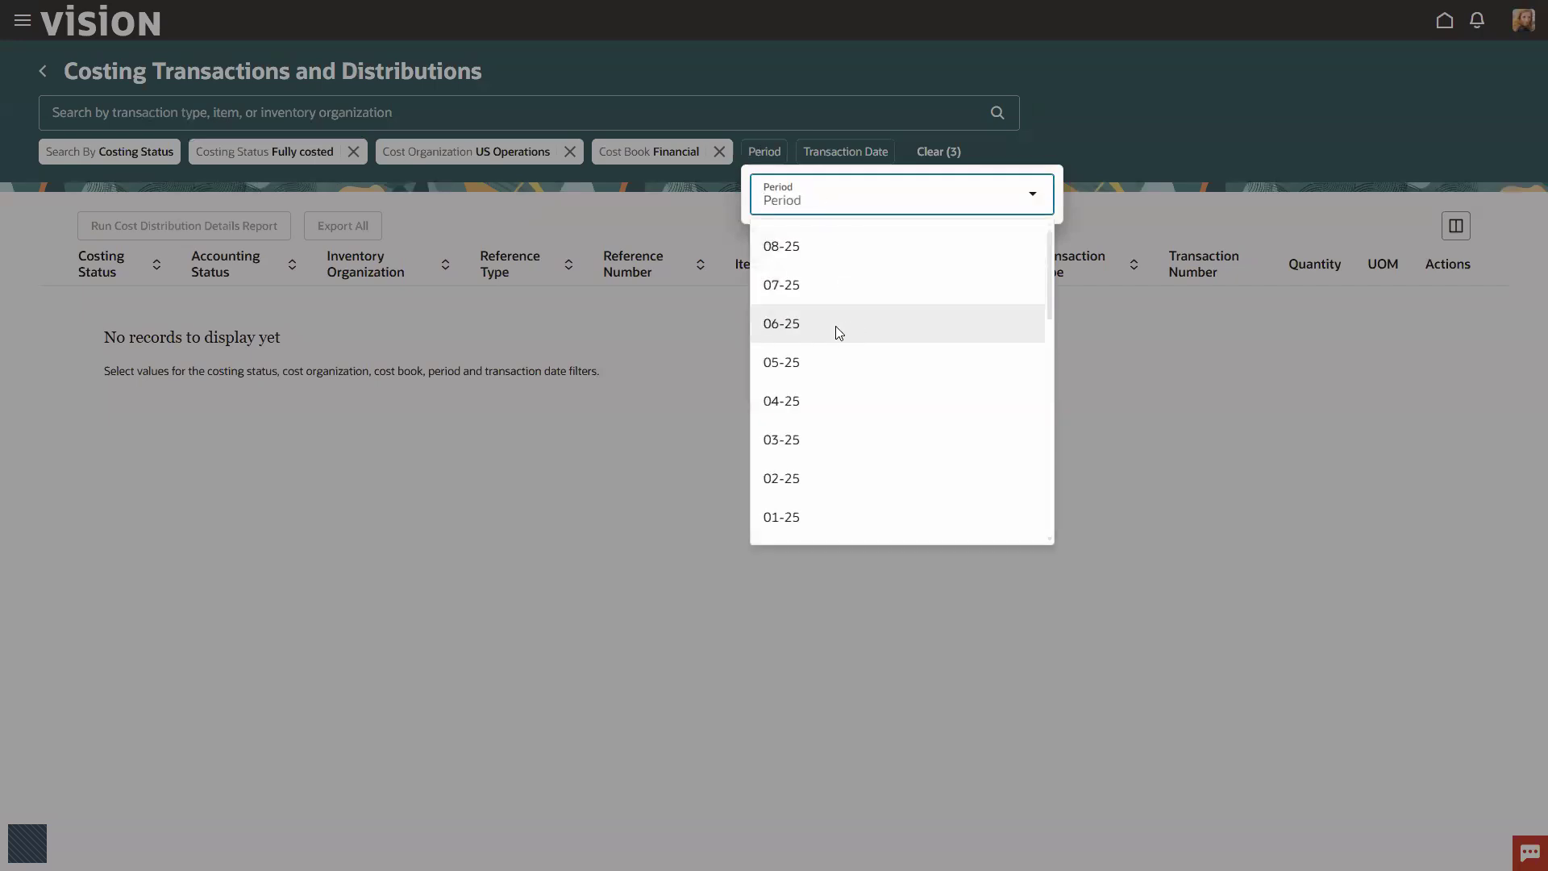
left_click(788, 325)
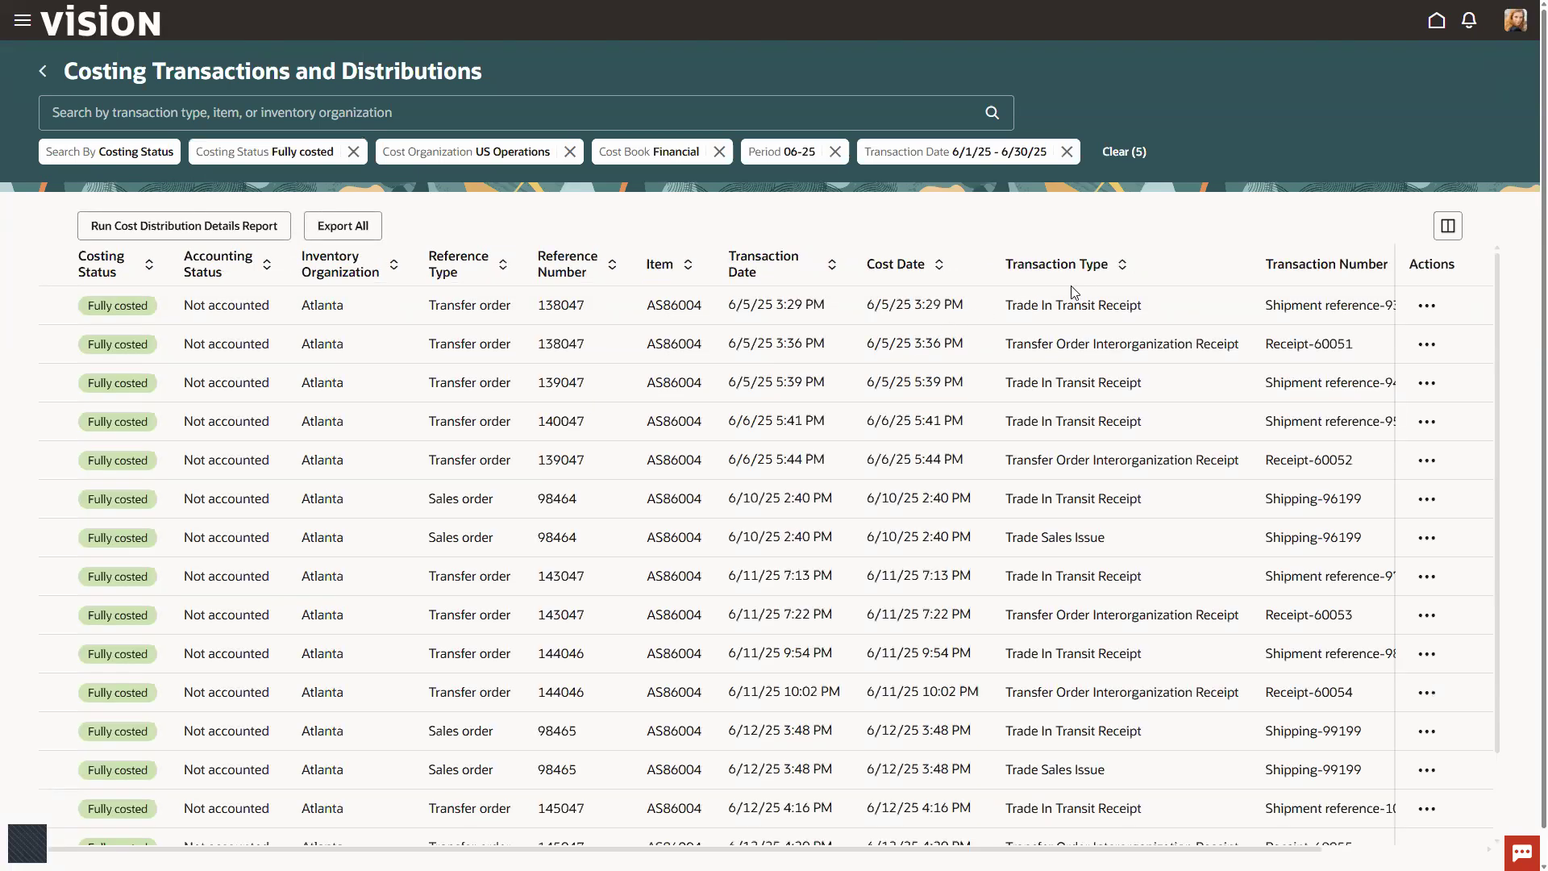
Step: Sort the costing transactions by transaction date in descending order and look through the list
left_click(832, 266)
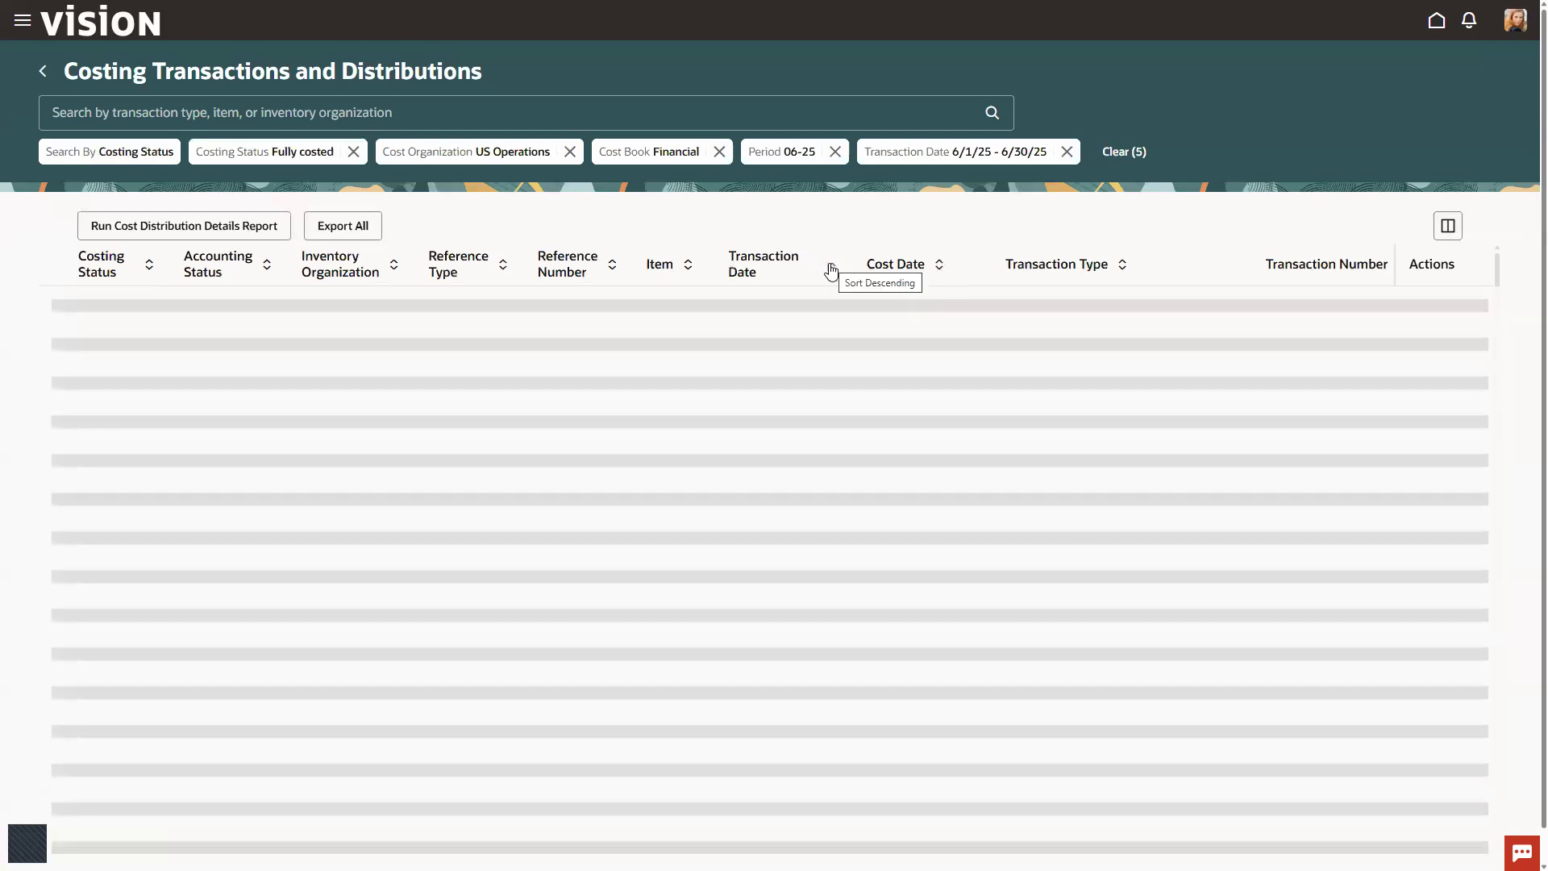
left_click(831, 282)
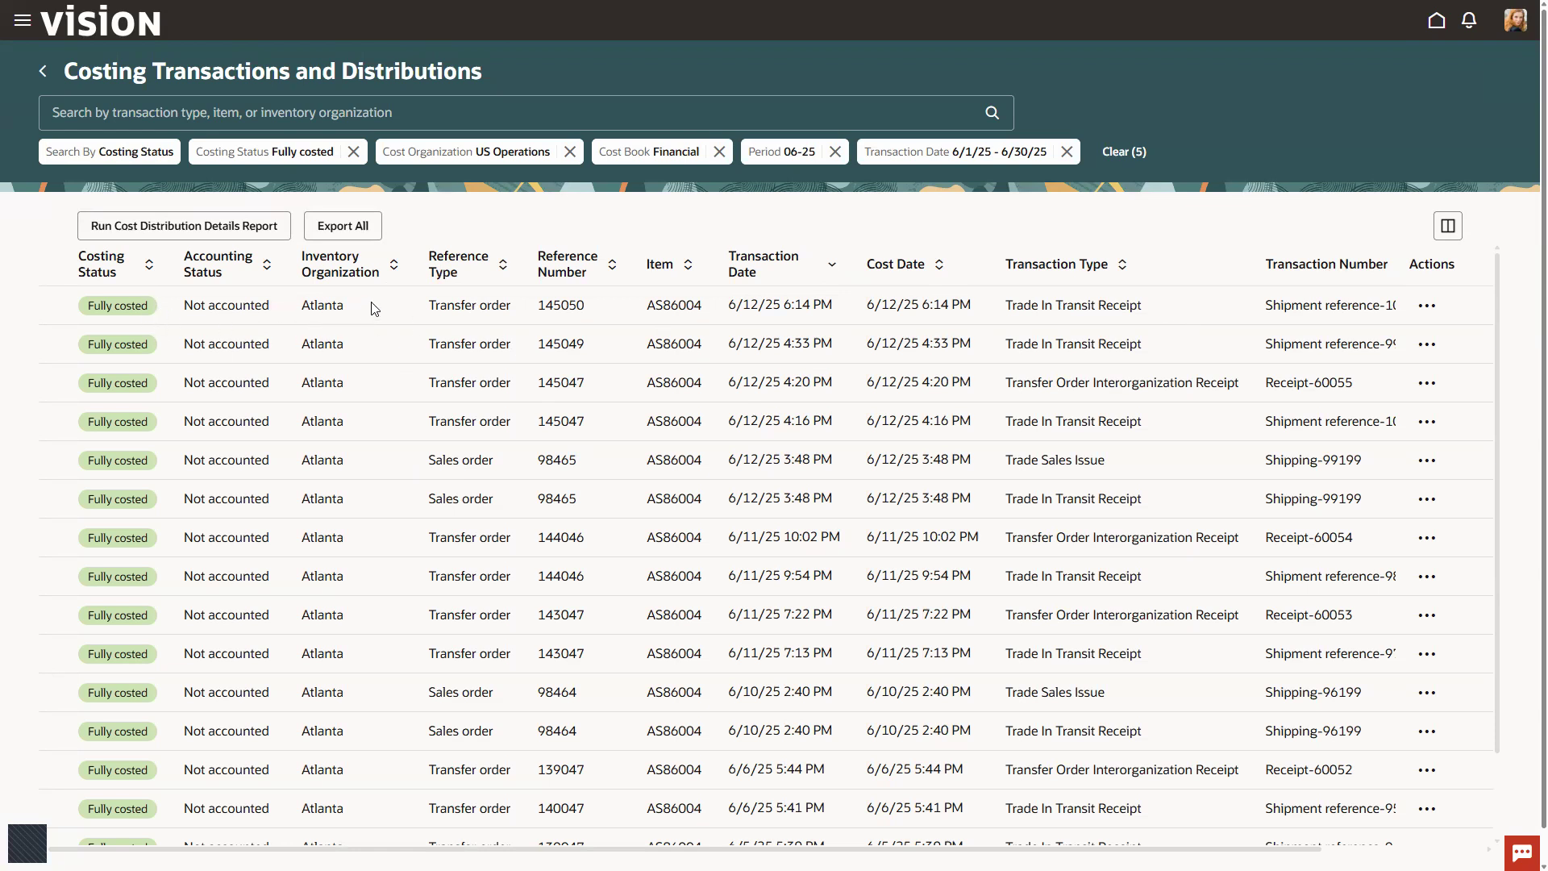
scroll(371, 308, "down", 2)
scroll(371, 307, "up", 2)
Step: View the cost distributions of the newest Trade In Transit Receipt and examine its debit and credit lines
left_click(1424, 307)
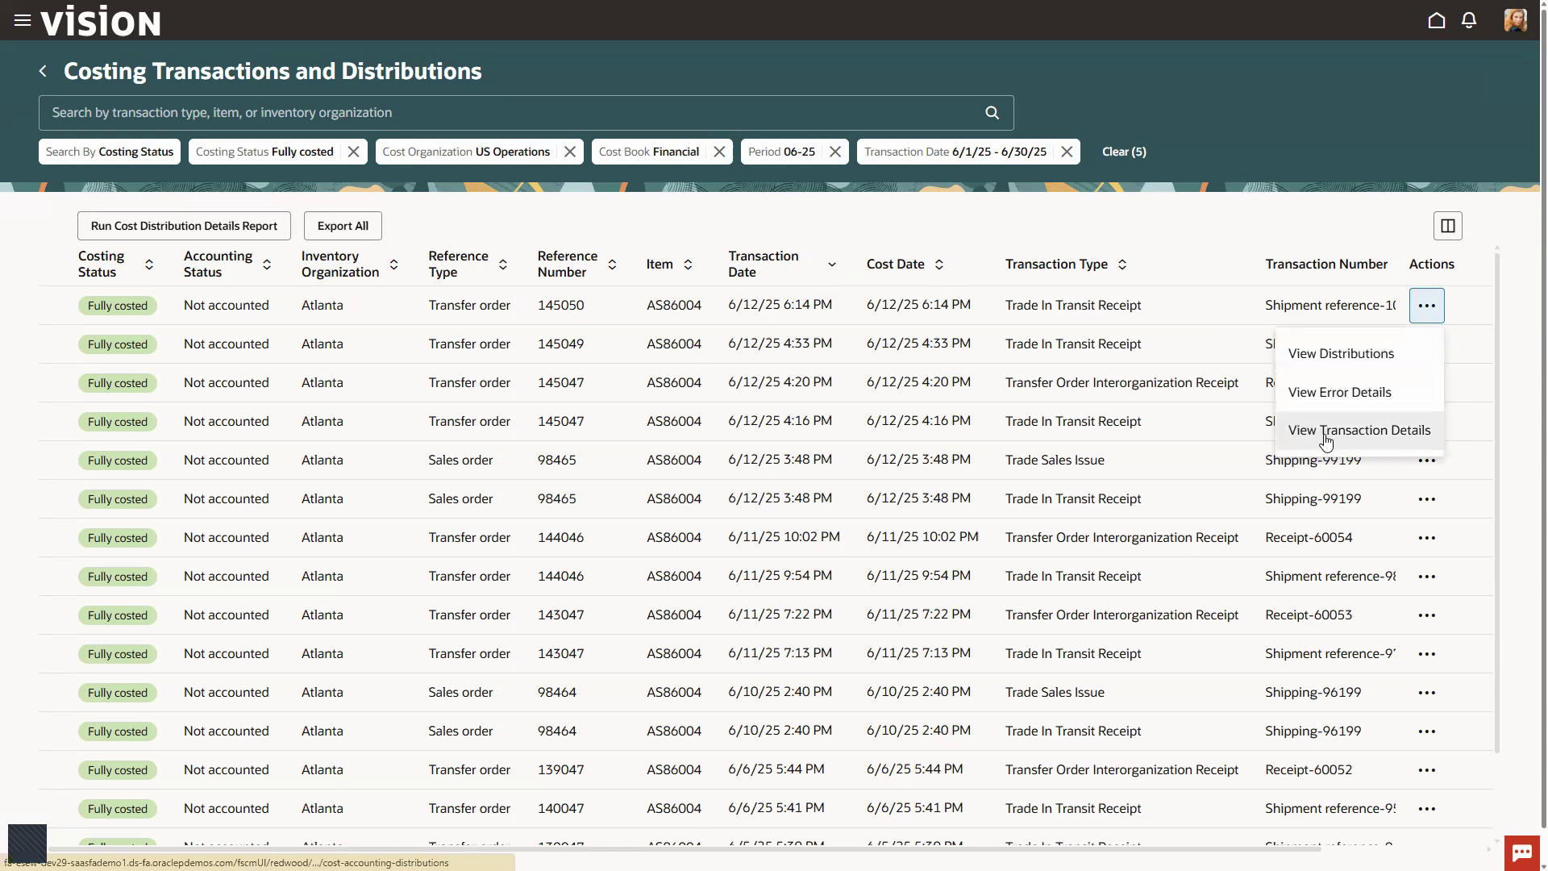
left_click(1331, 361)
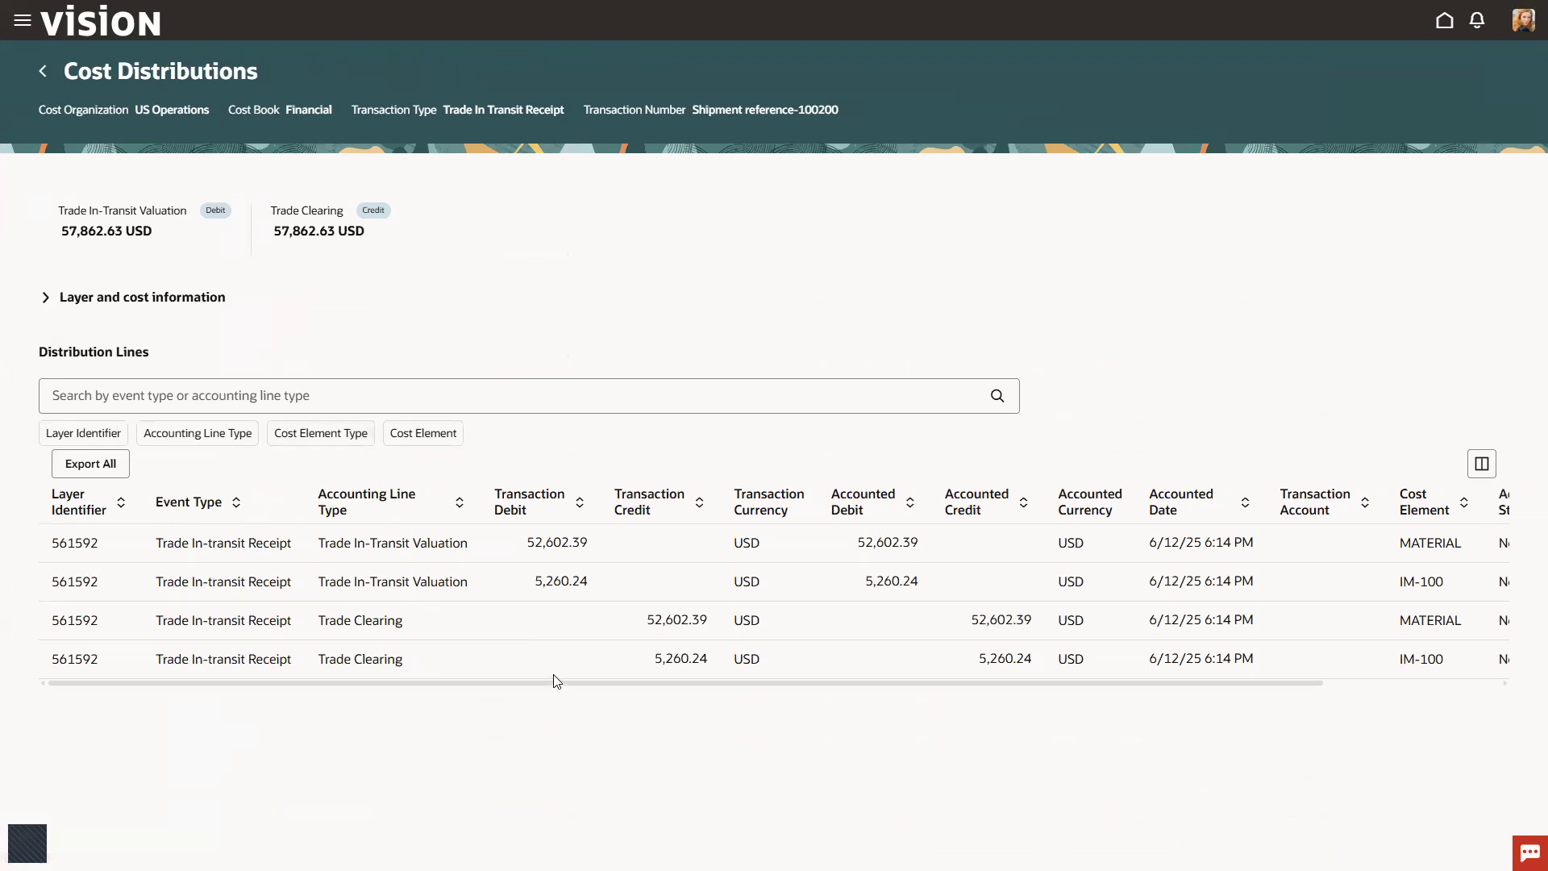
key("ctrl+2")
left_click_drag(346, 689, 370, 686)
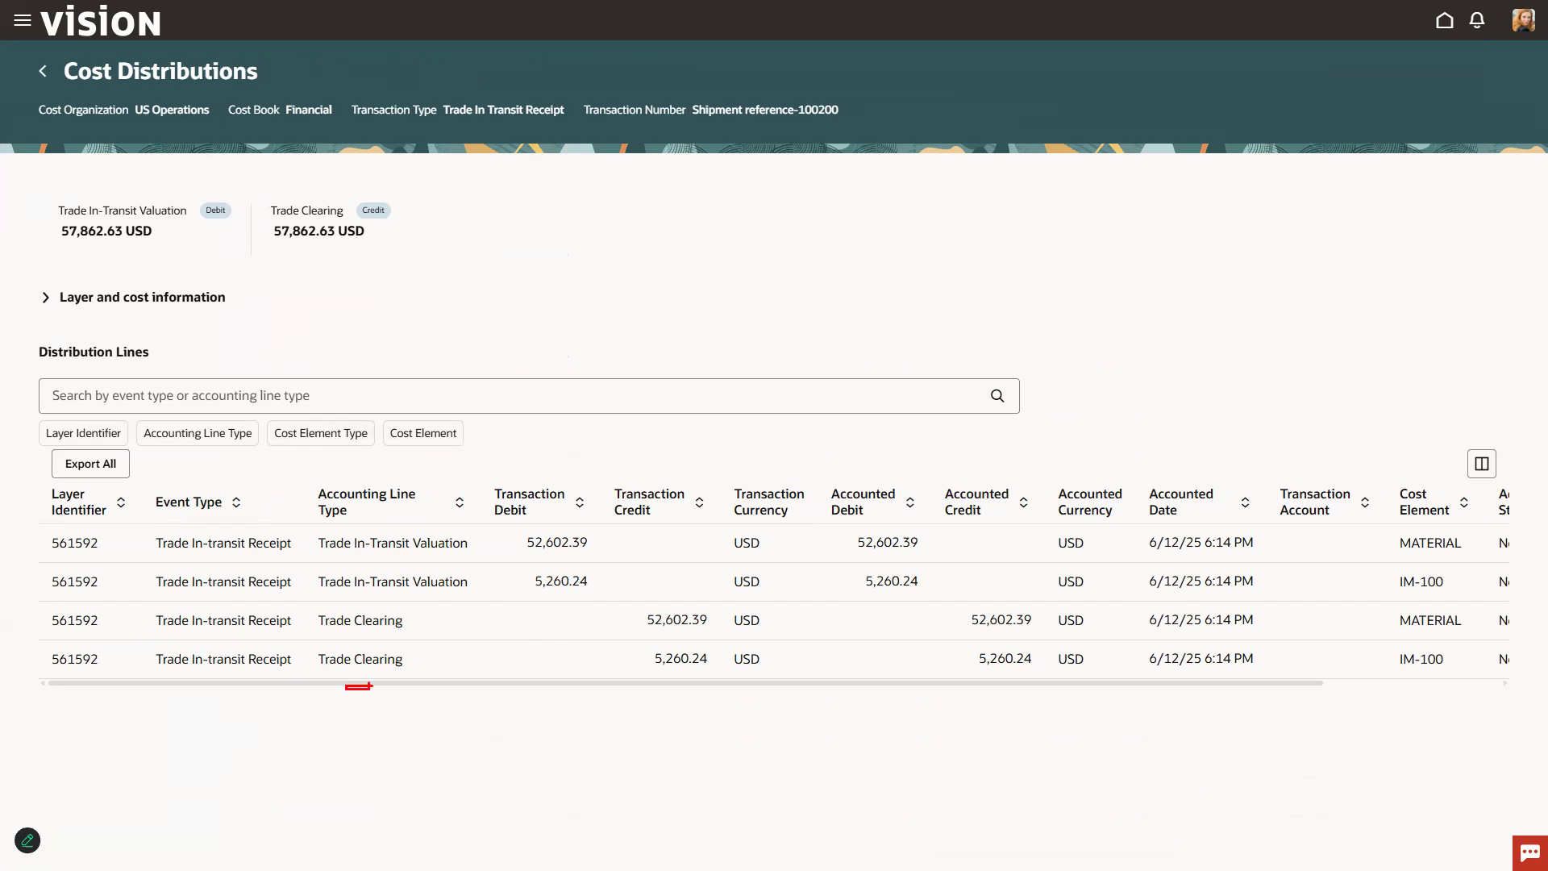
Step: Examine the IM-100 Trade Clearing line and look at the Cost Element Type and Cost Element filter options without applying any
mouse_move(154, 637)
left_mouse_down()
mouse_move(560, 708)
mouse_move(728, 701)
left_mouse_up()
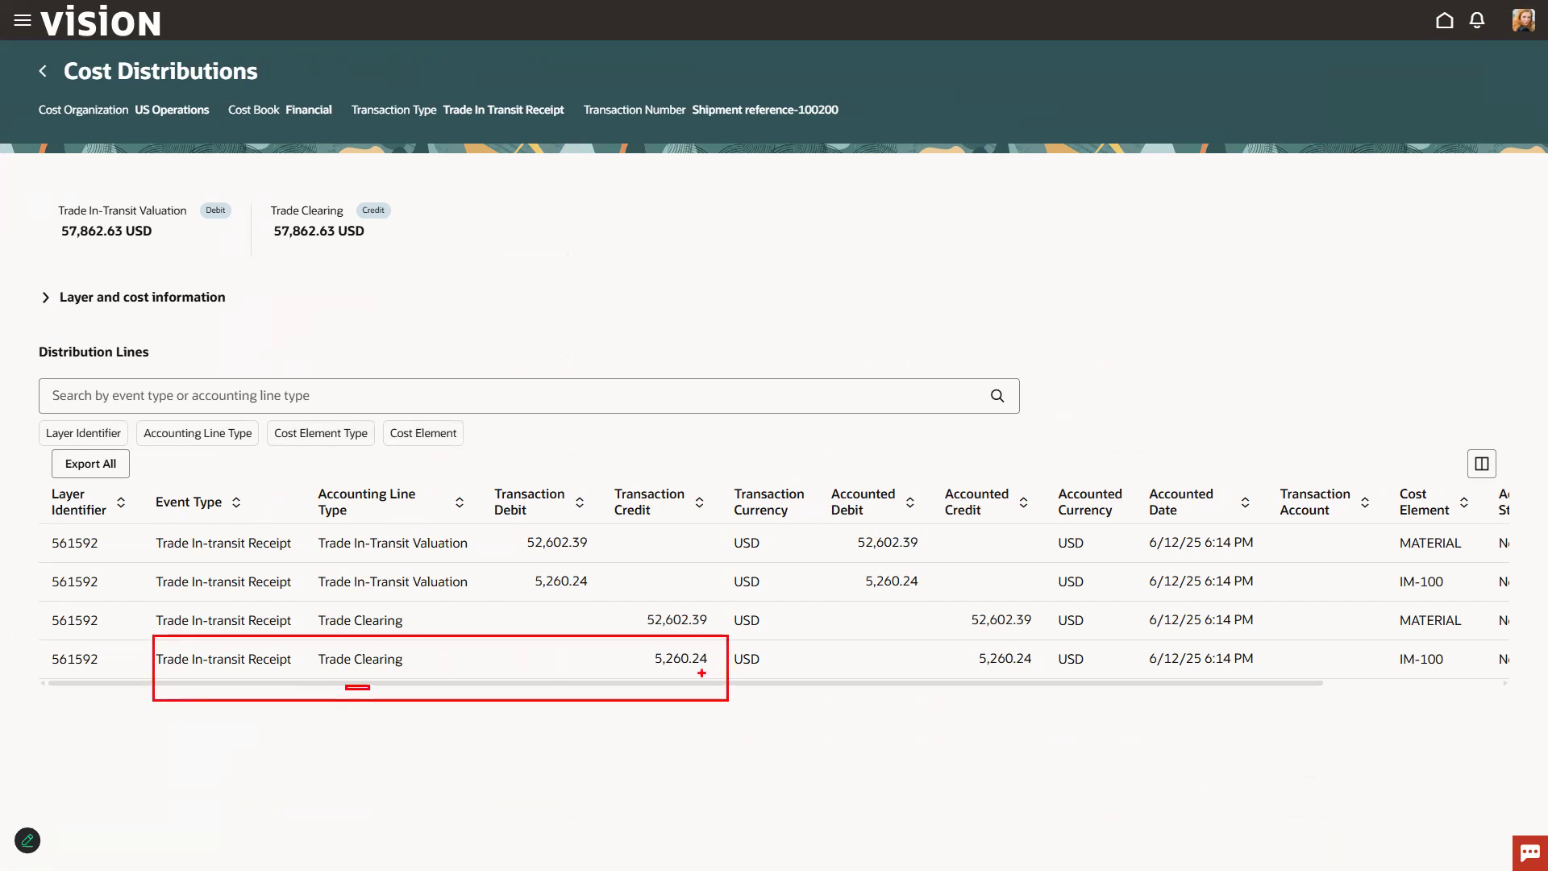
key("Escape")
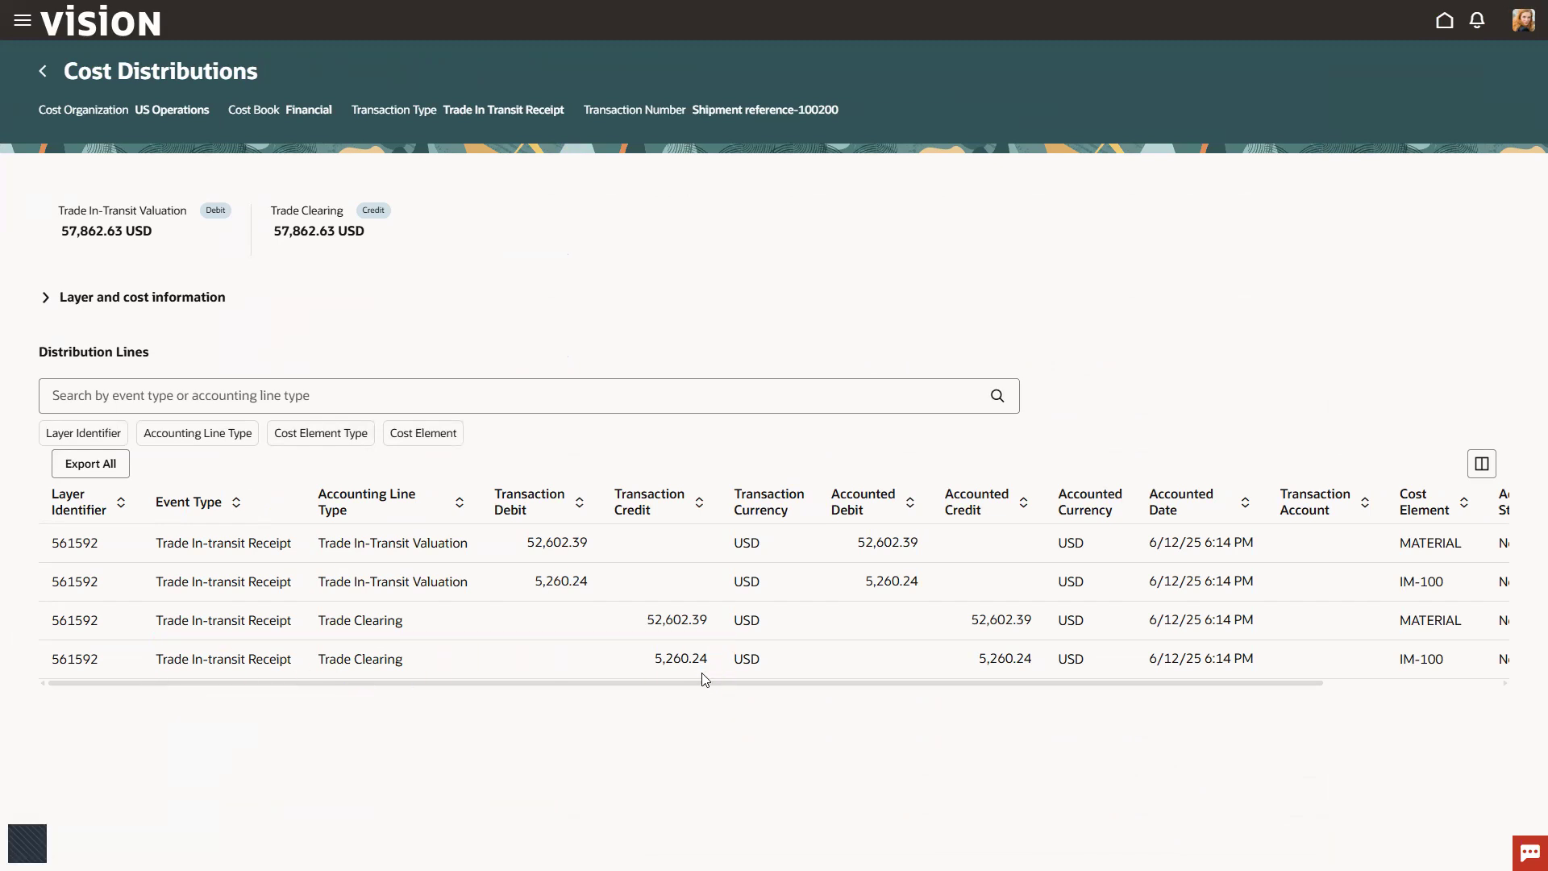
left_click(310, 439)
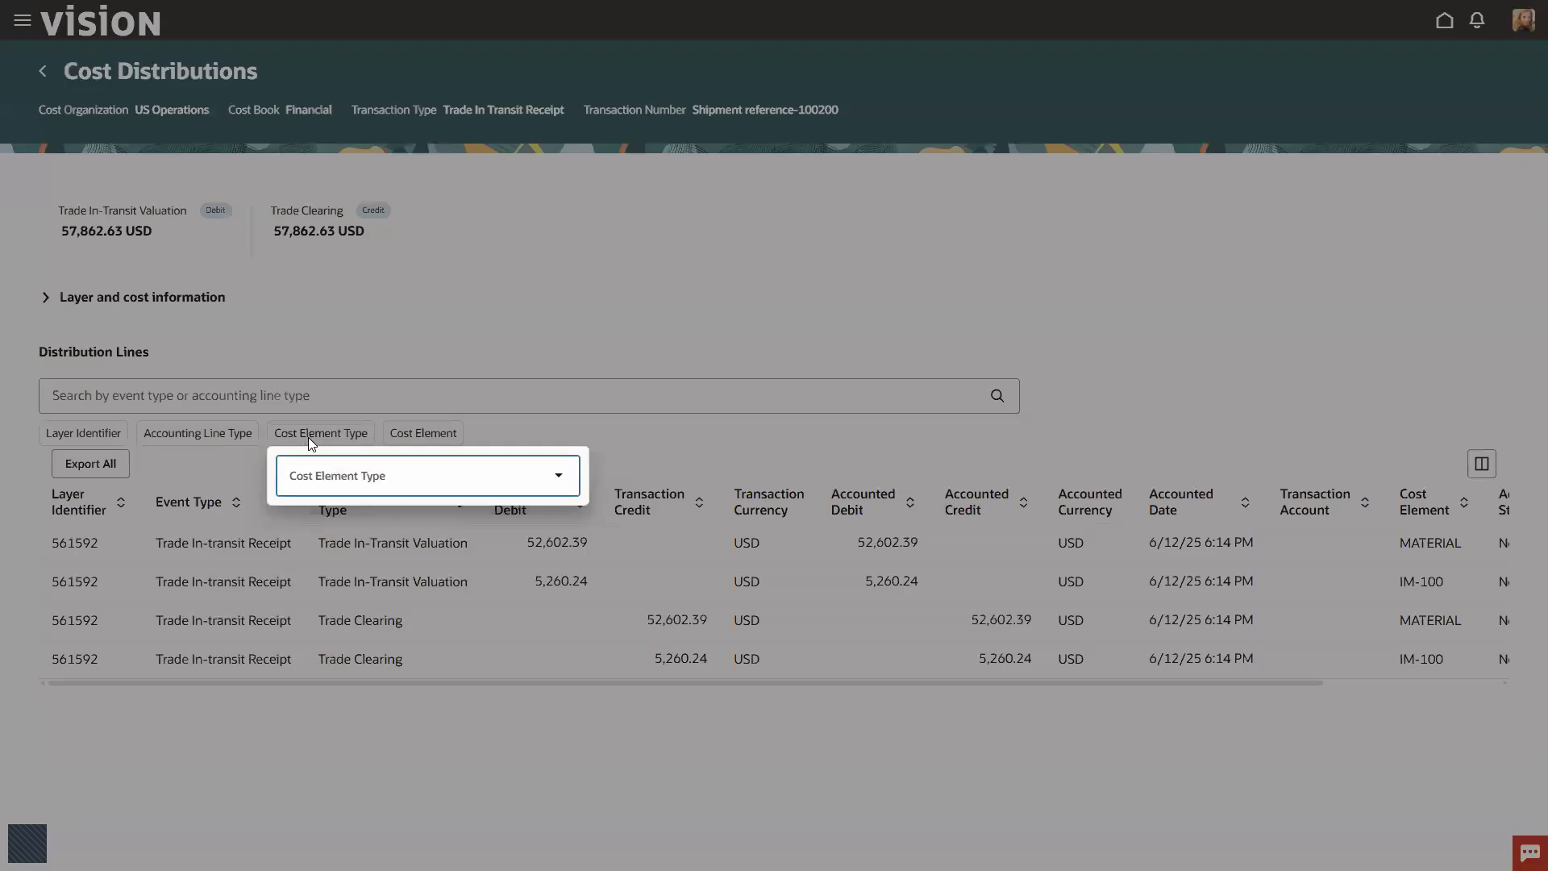
left_click(322, 482)
left_click(488, 421)
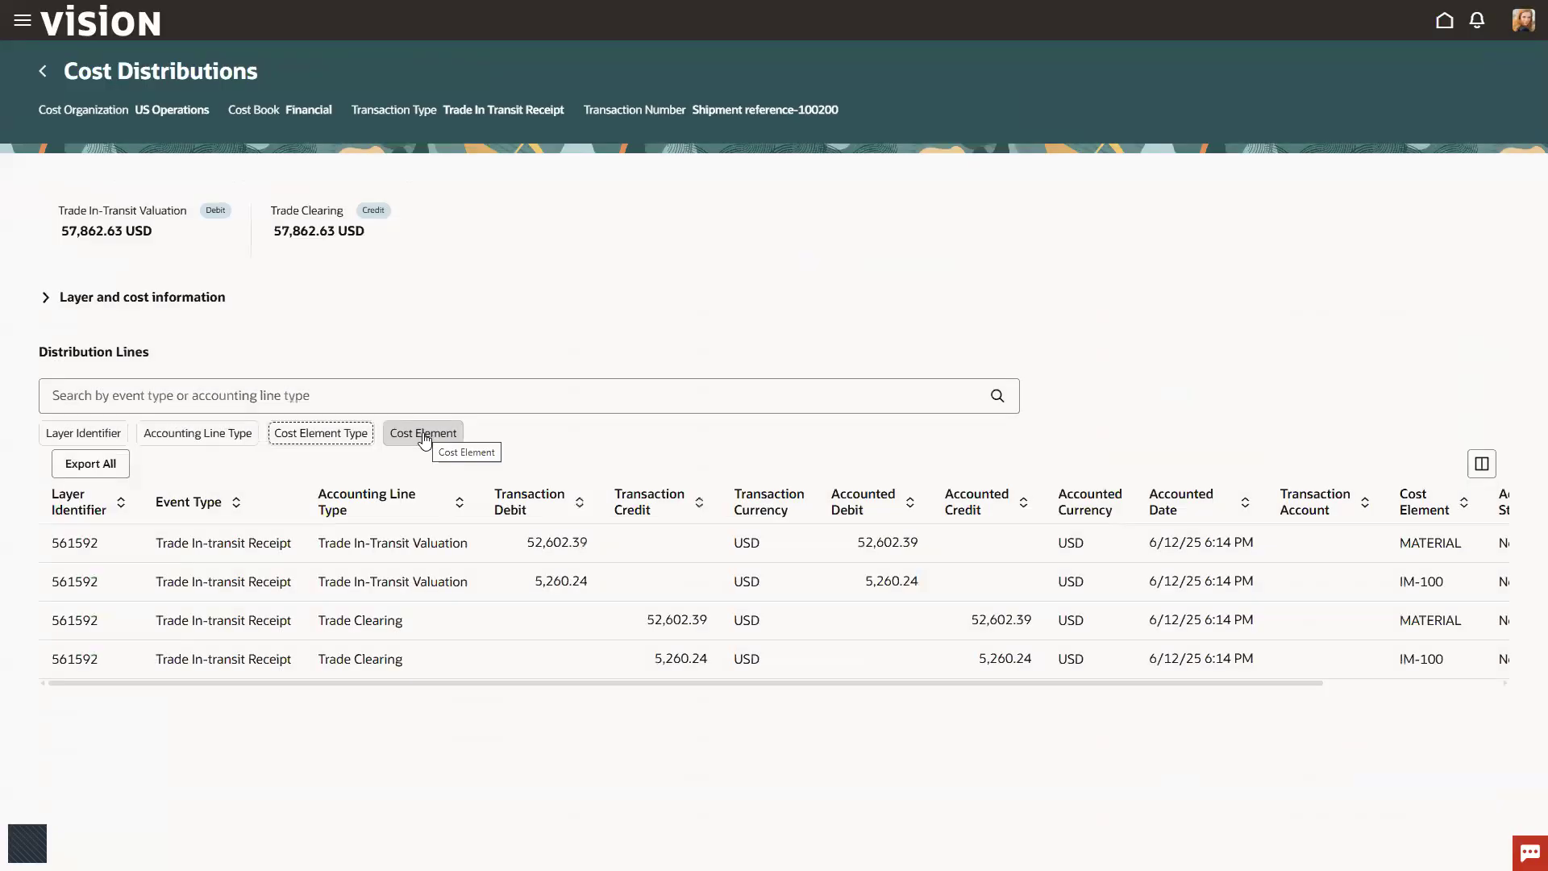
left_click(423, 434)
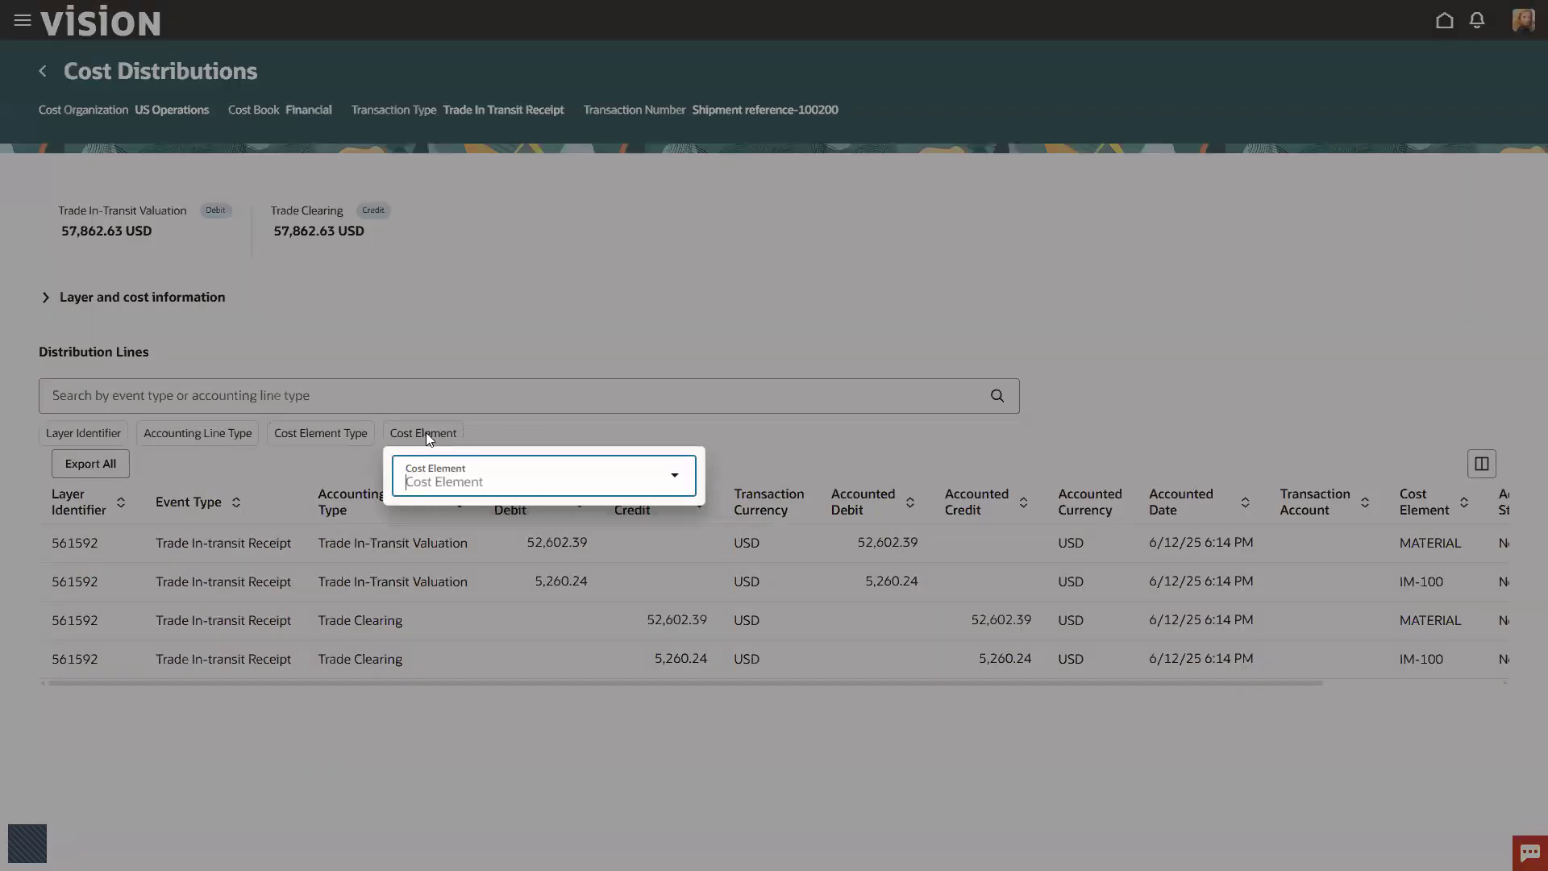
left_click(448, 478)
left_click(543, 332)
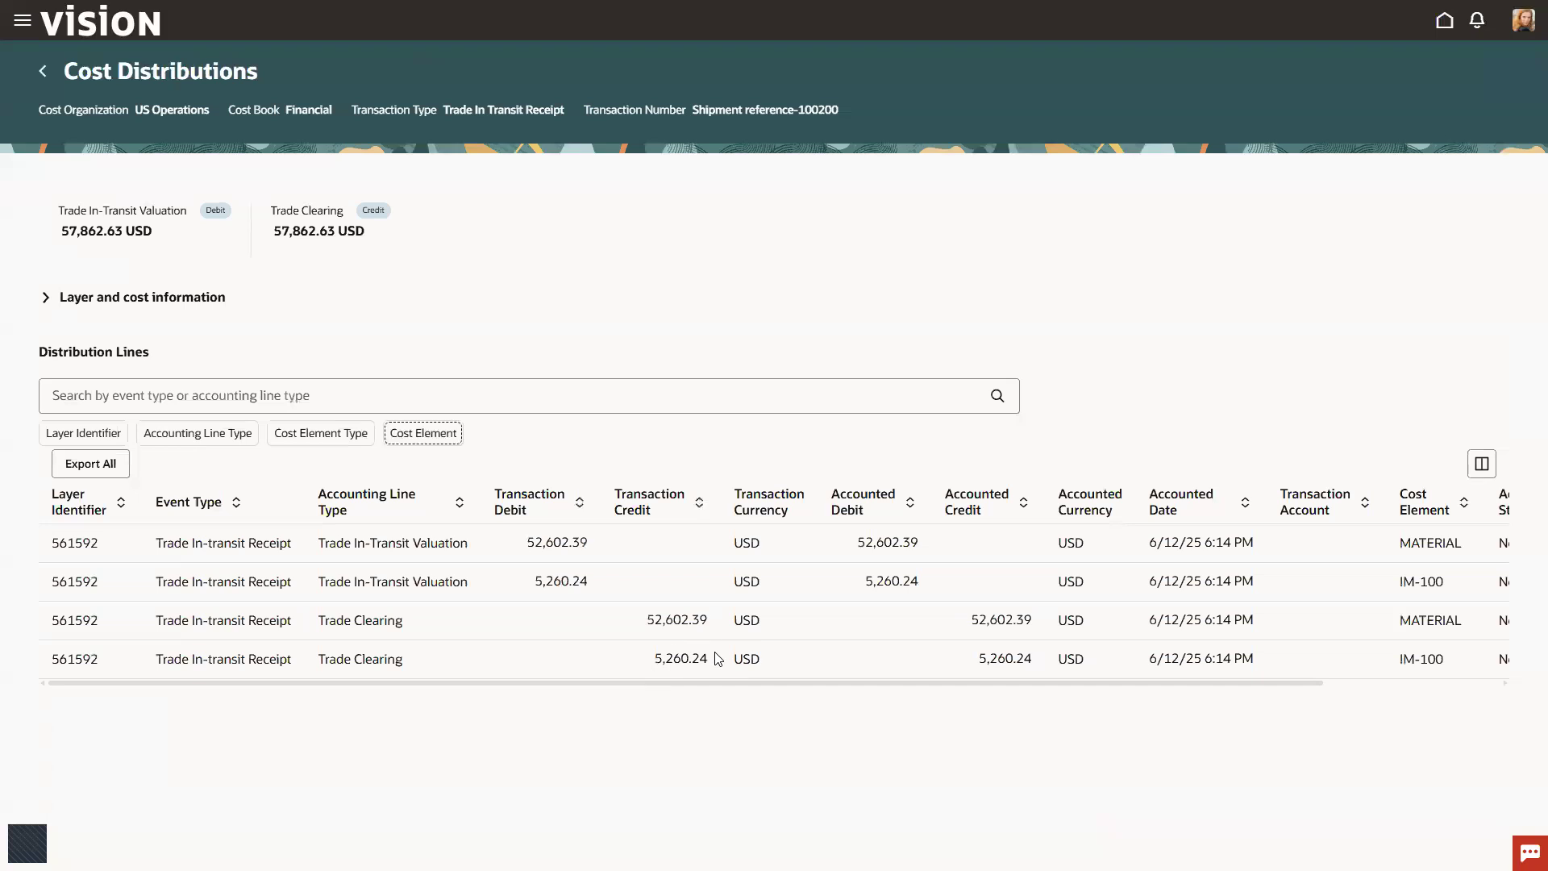
Step: Compare the transaction credit amounts of the MATERIAL and IM-100 Trade Clearing lines
left_click(644, 621)
left_click(703, 659)
left_click(681, 622)
left_click(684, 663)
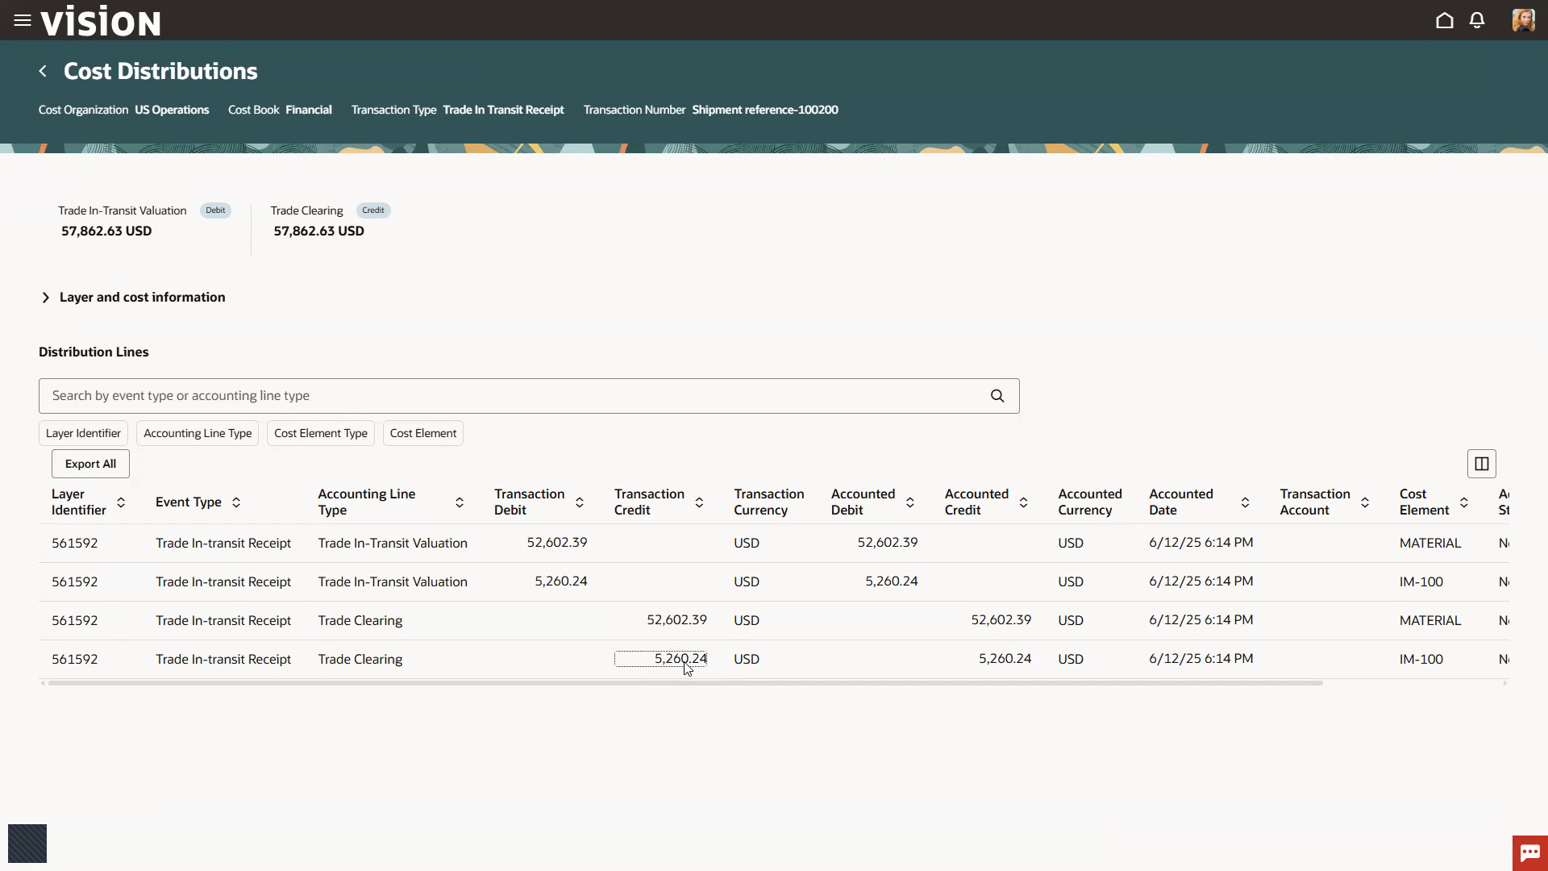